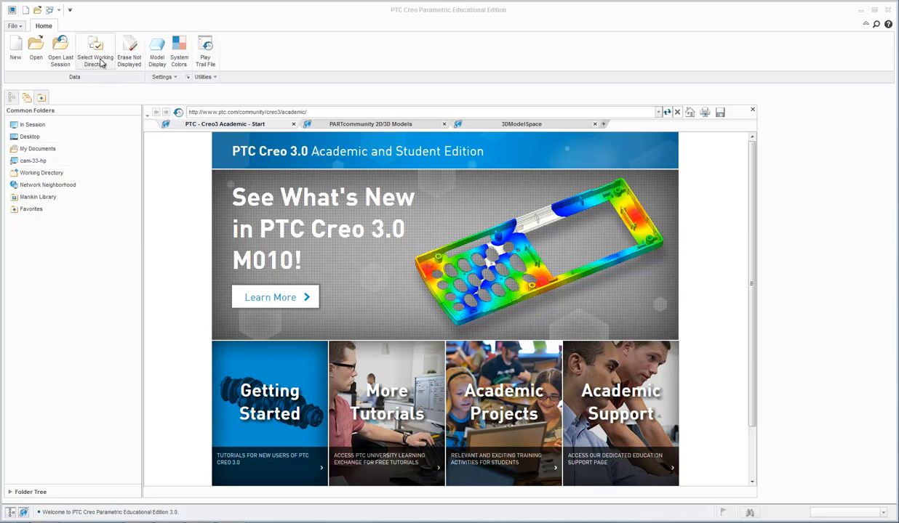
Set the working directory to the videos folder inside My Documents
click(97, 61)
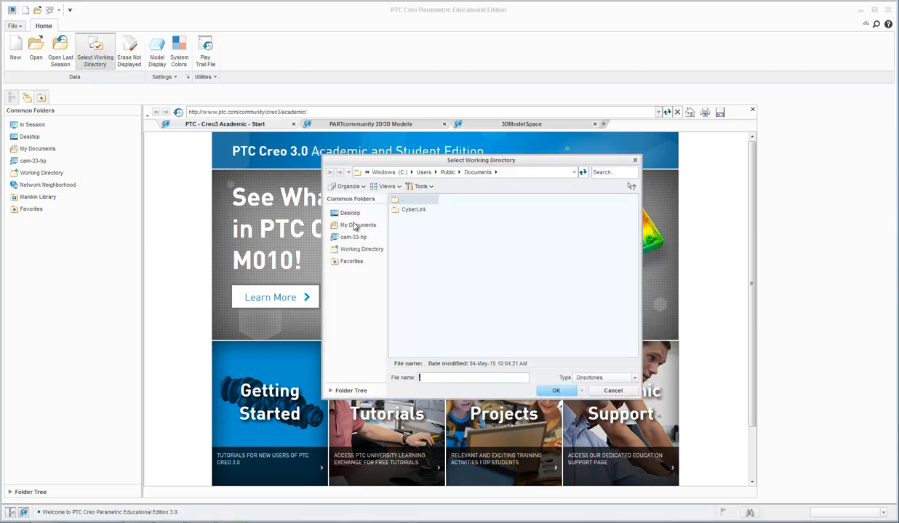
click(354, 226)
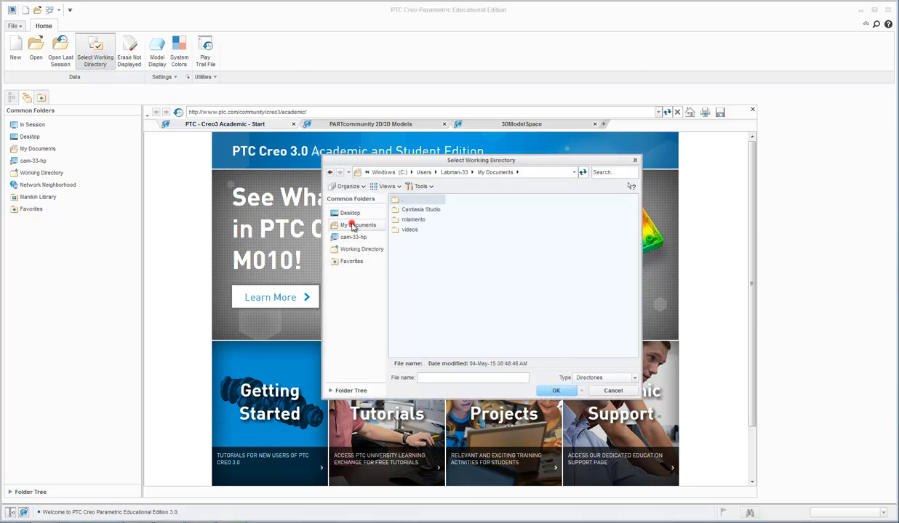
double_click(409, 230)
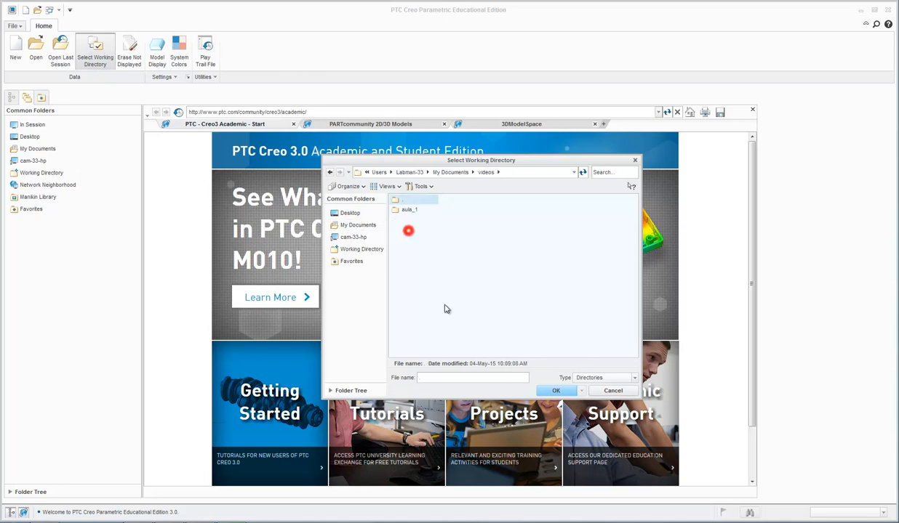
click(556, 391)
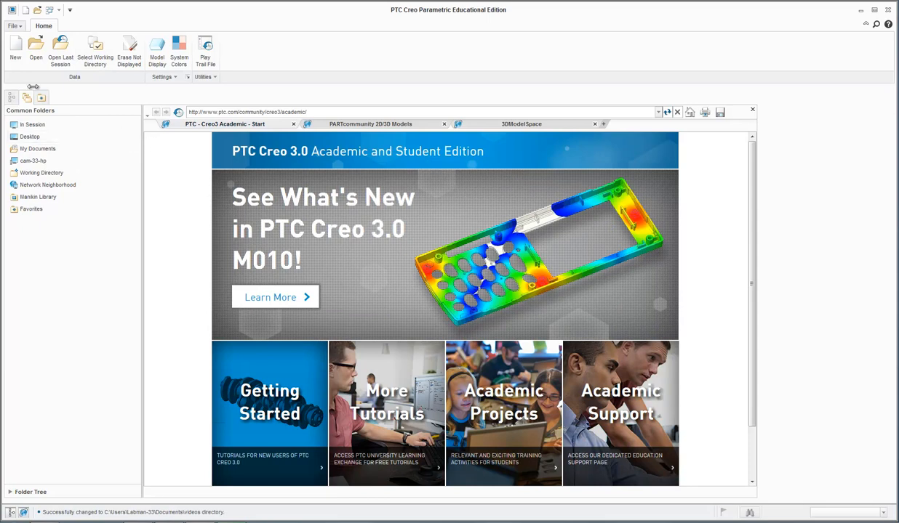
Create a new solid part named atividade_15 without using the default template
click(15, 50)
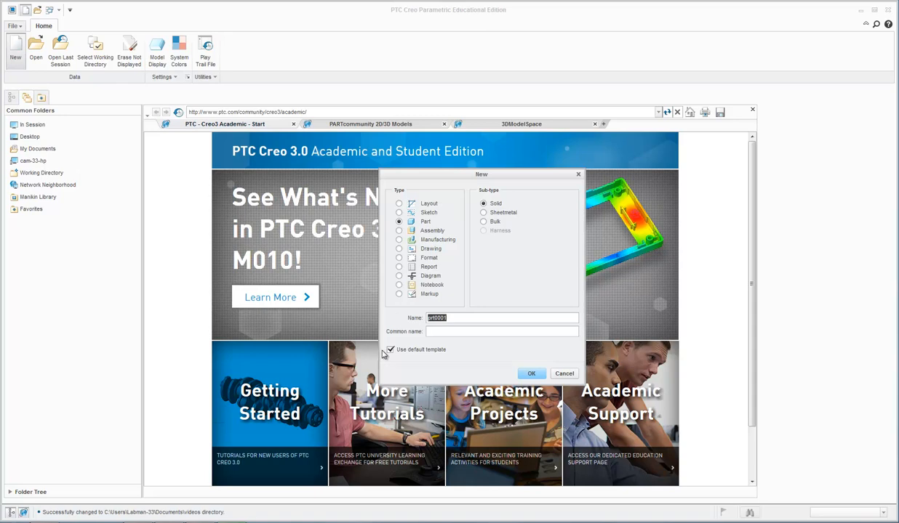
click(456, 319)
text(atividade_15)
click(389, 350)
click(528, 372)
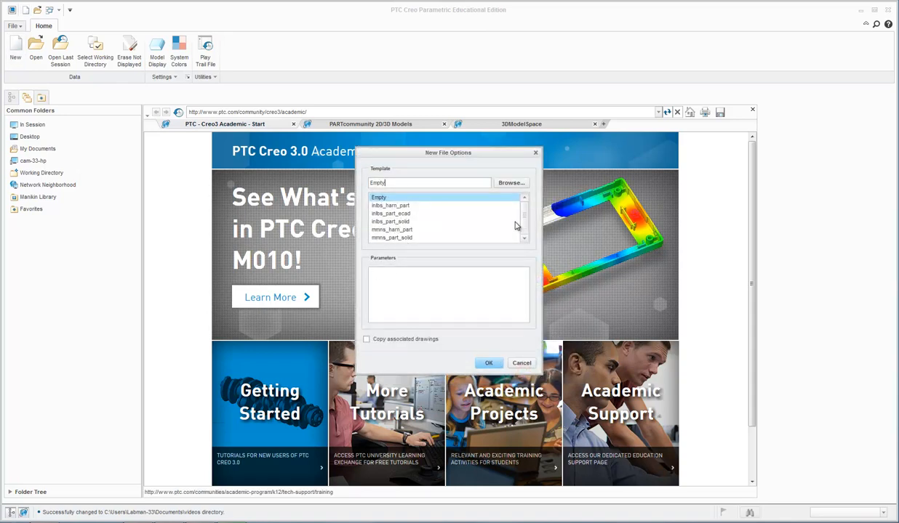
Choose the mmns_part_solid template, enter the author's name as MODELED_BY and Base as DESCRIPTION, and create the part
scroll(513, 214, down, 1)
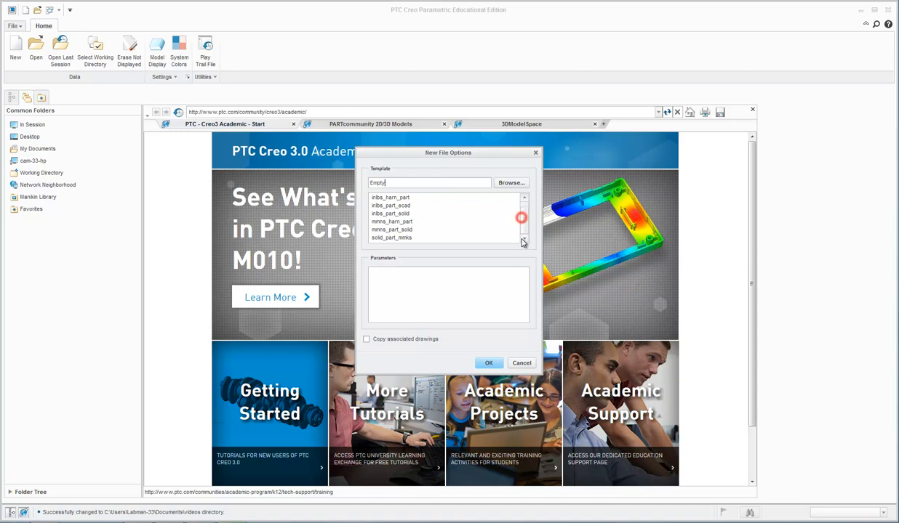
click(382, 232)
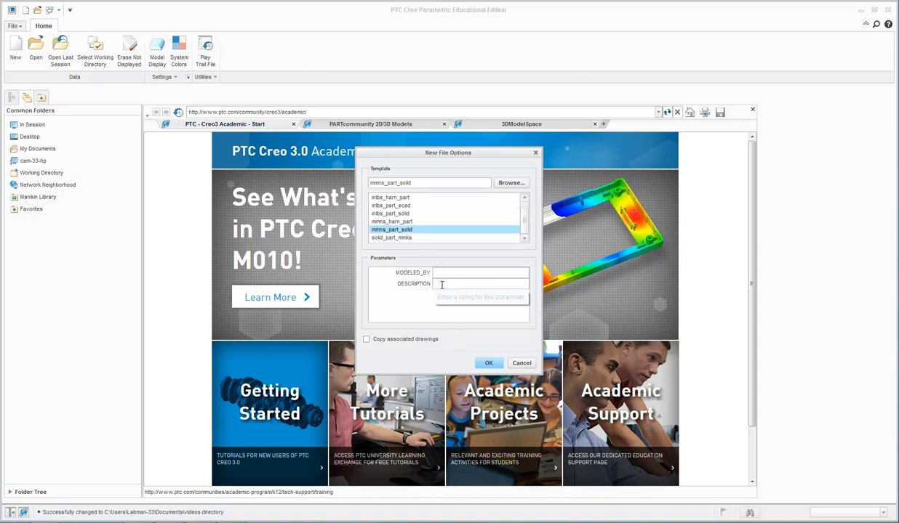
text(Adilson O)
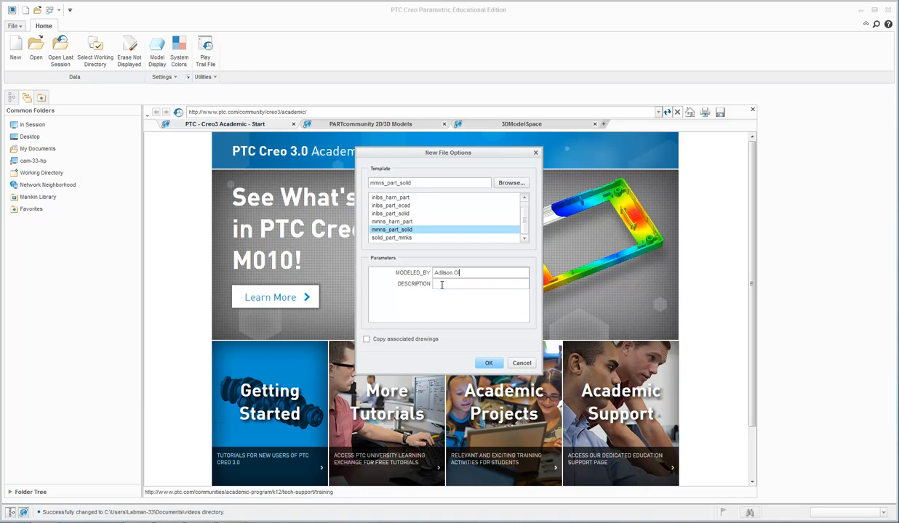
text(liveira)
click(441, 284)
text(Base)
click(488, 363)
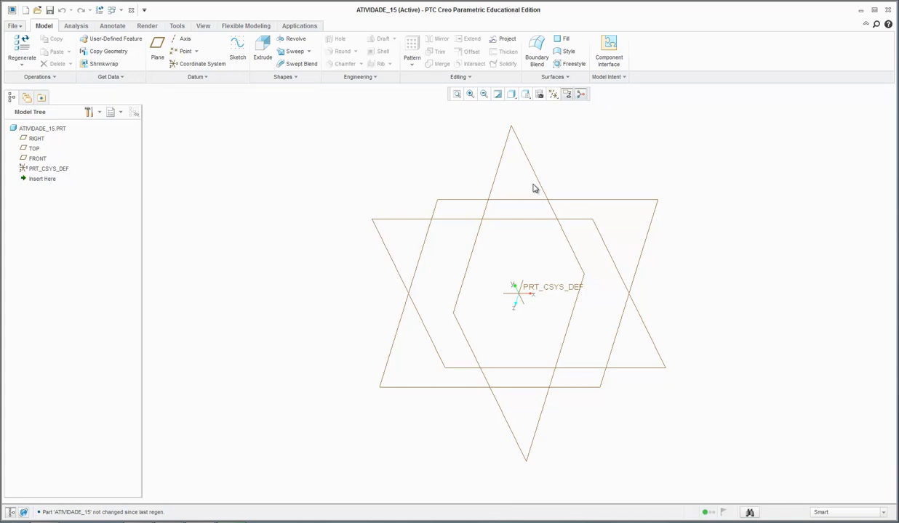
Expand the message area to review the recent messages, and shrink it back to one line
drag(291, 505, 292, 472)
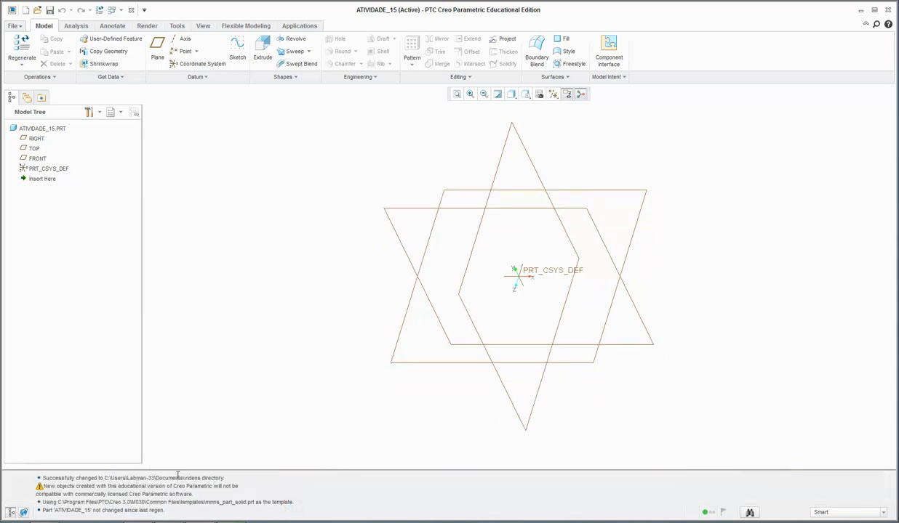
drag(269, 471, 273, 502)
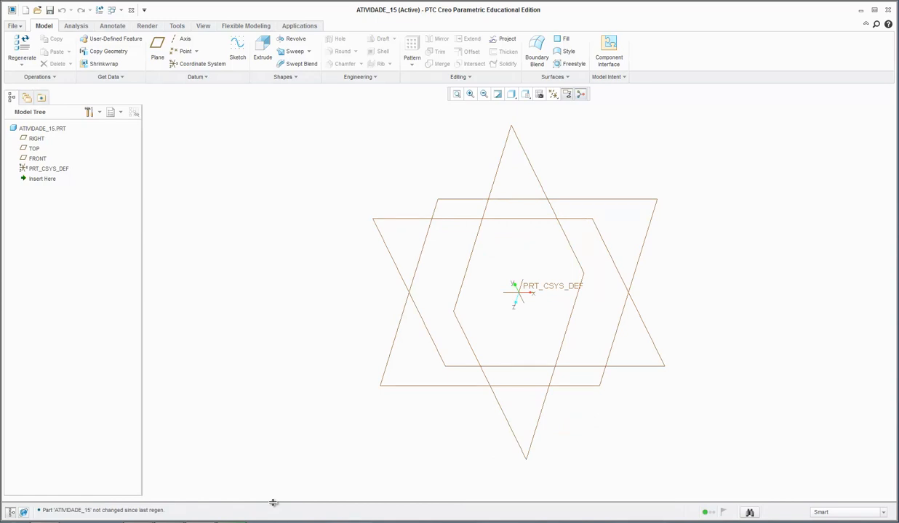
Switch to the atividade_15_2s_2014.pdf drawing in Adobe Reader, examine the part's views, dimensions and title block, and return to Creo Parametric
mouse_move(171, 521)
click(196, 487)
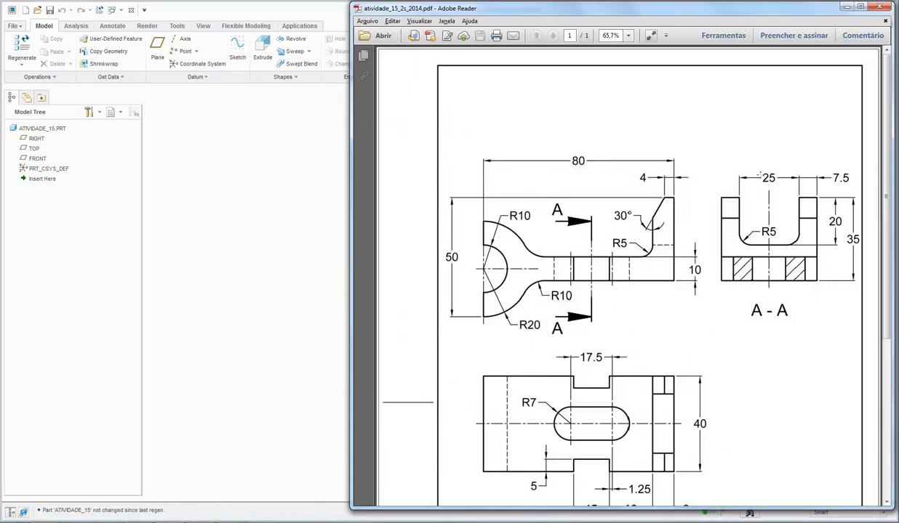
scroll(652, 330, down, 2)
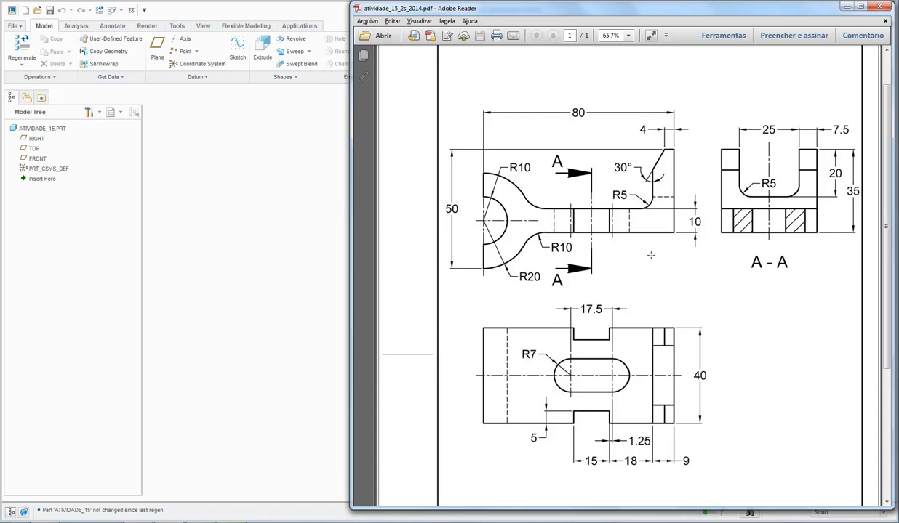
scroll(651, 255, down, 5)
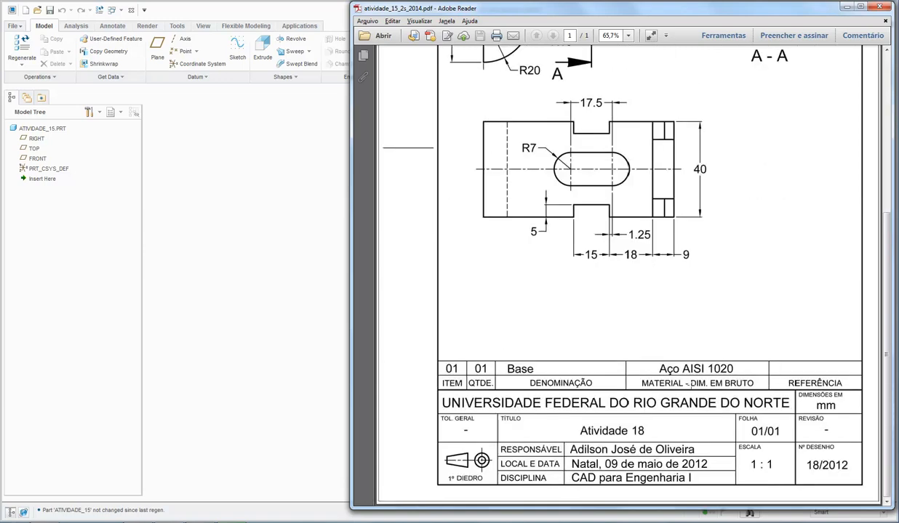
scroll(689, 385, up, 6)
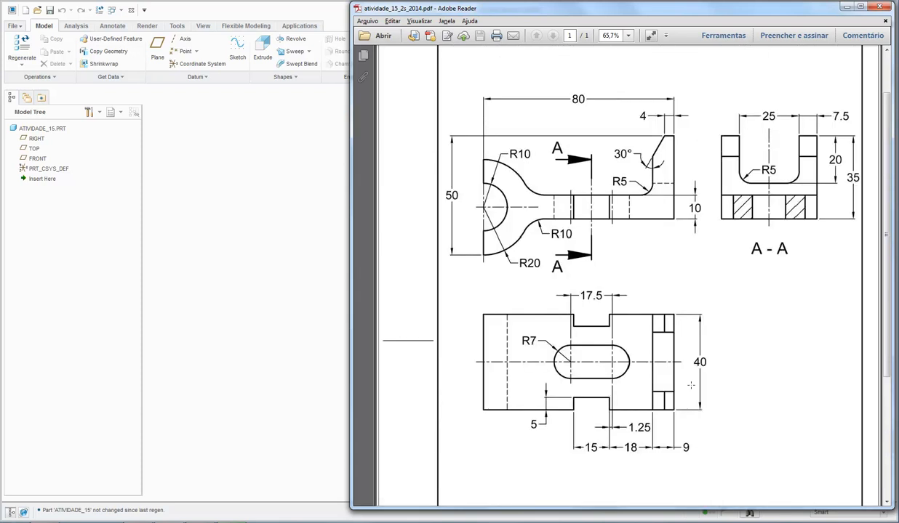
scroll(690, 385, down, 1)
click(845, 8)
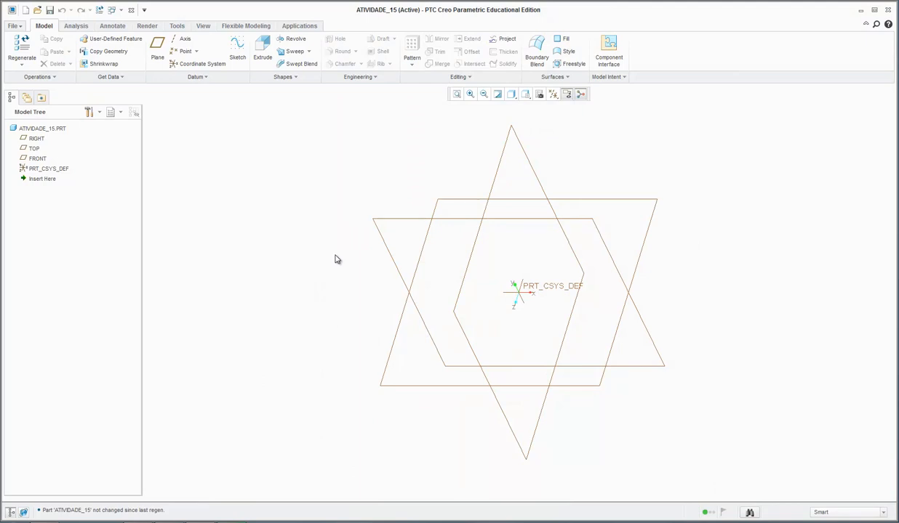
Begin an Extrude with an internal sketch on the FRONT plane, using RIGHT as the right-facing reference, and orient the view to the sketch
click(259, 57)
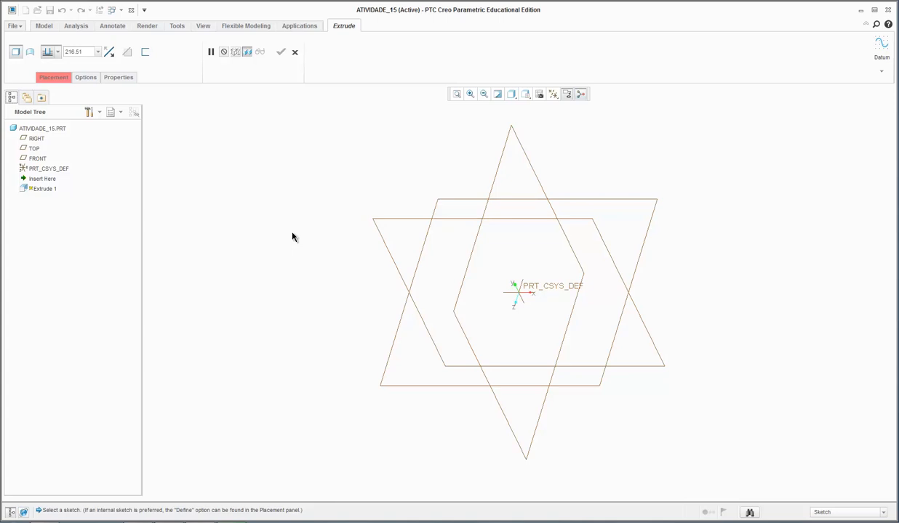
click(54, 78)
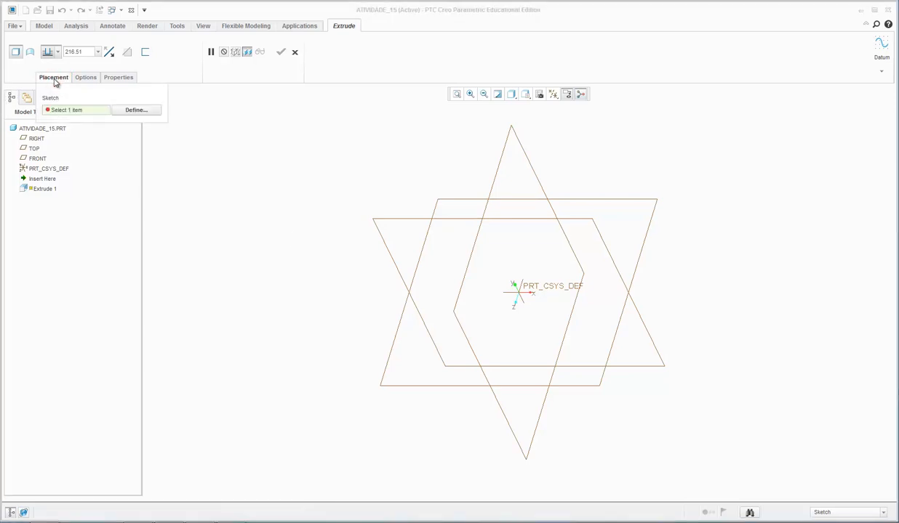
click(131, 110)
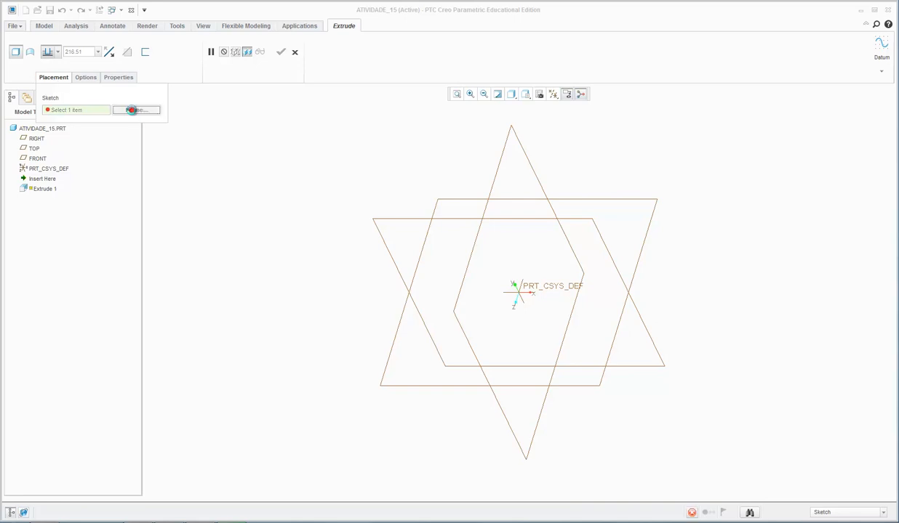
click(378, 225)
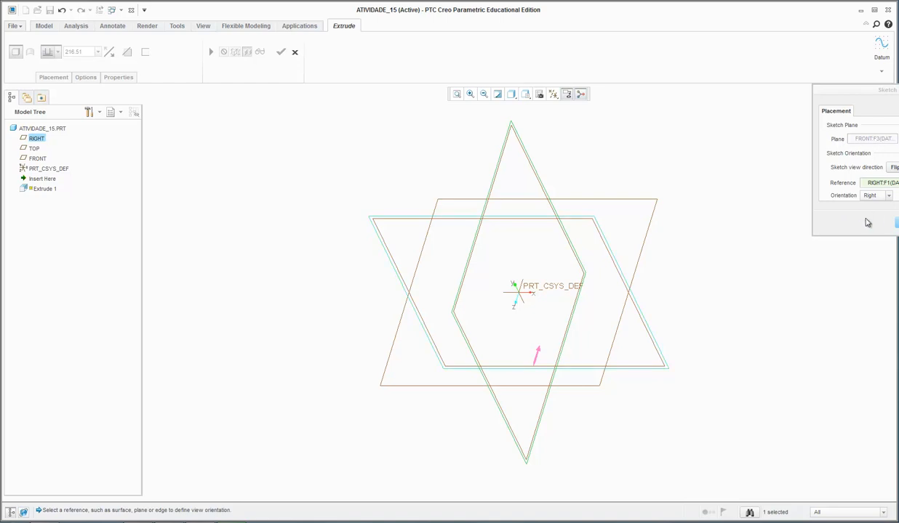
click(836, 214)
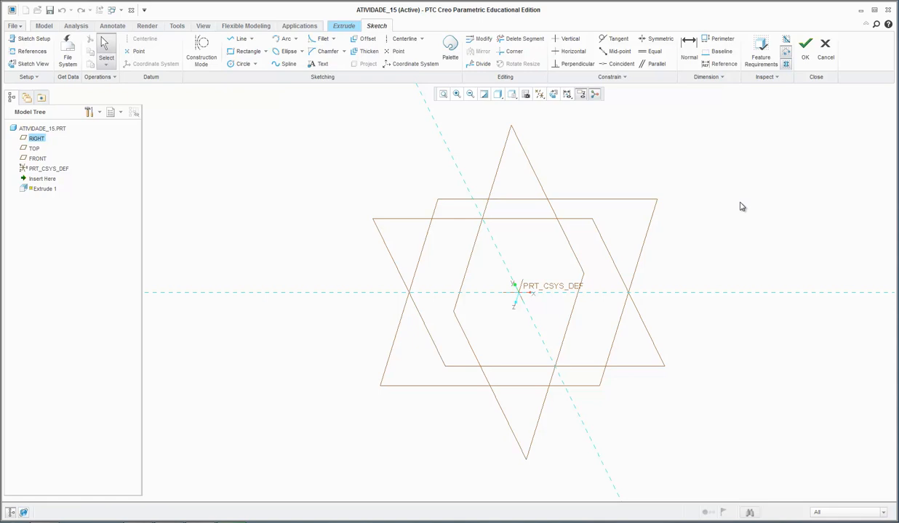
click(554, 94)
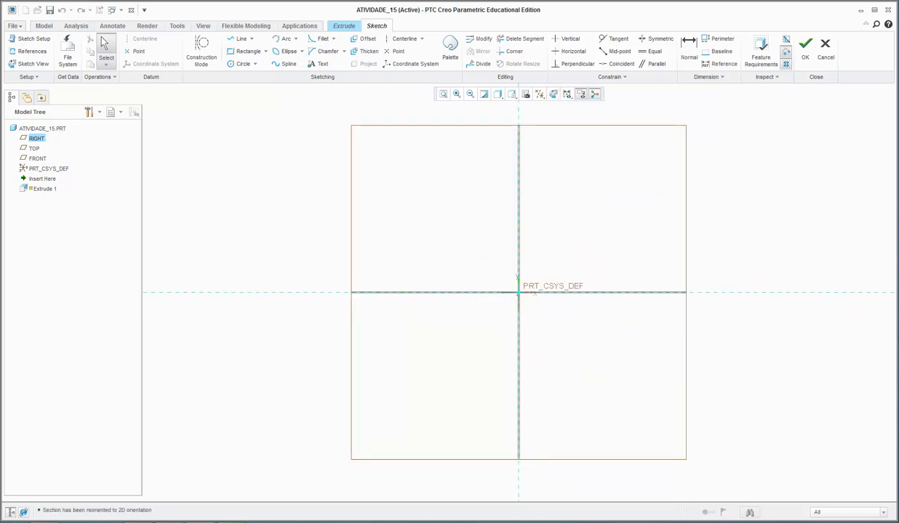
Check the PDF drawing and sketch two concentric circles at the origin, about 131 mm and 208 mm in diameter
key(alt+Tab)
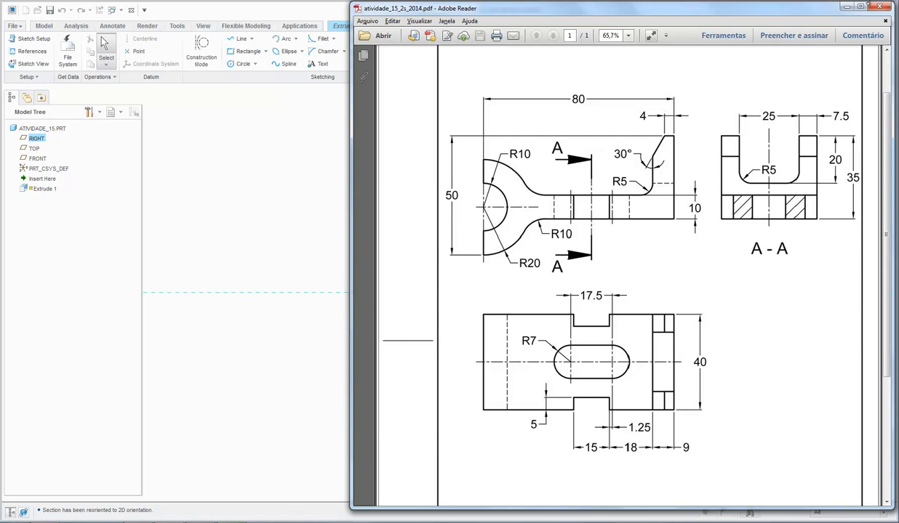
click(846, 8)
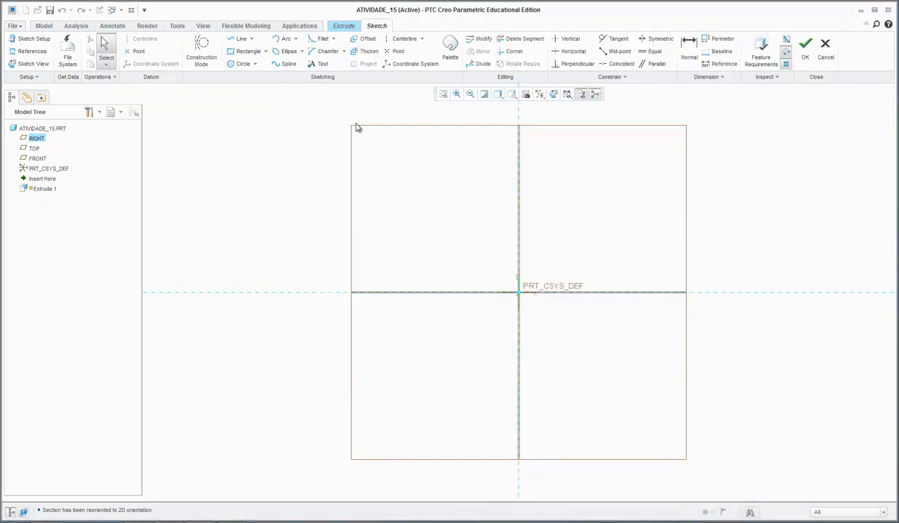
click(240, 64)
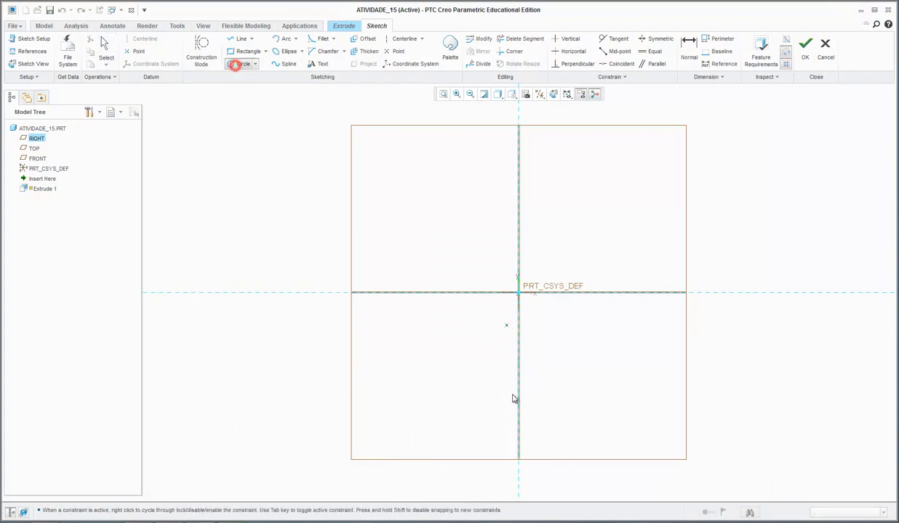
click(518, 294)
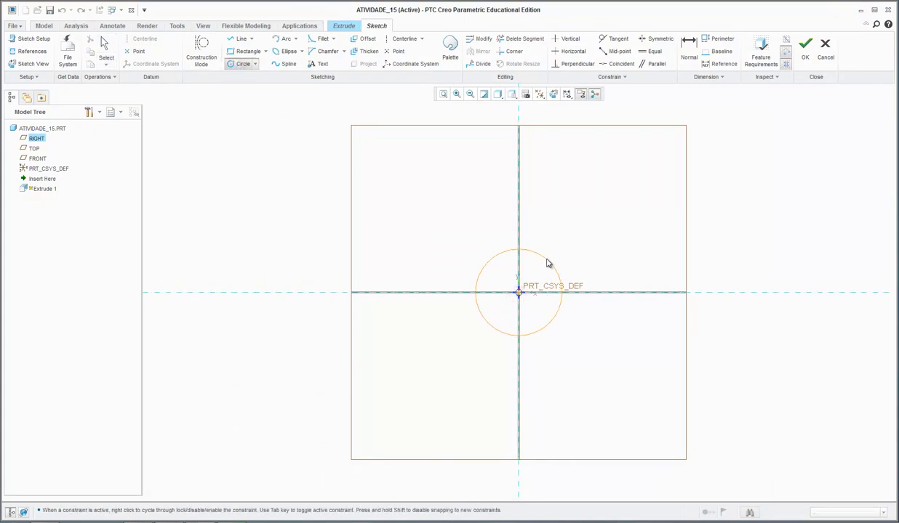
click(546, 259)
click(519, 294)
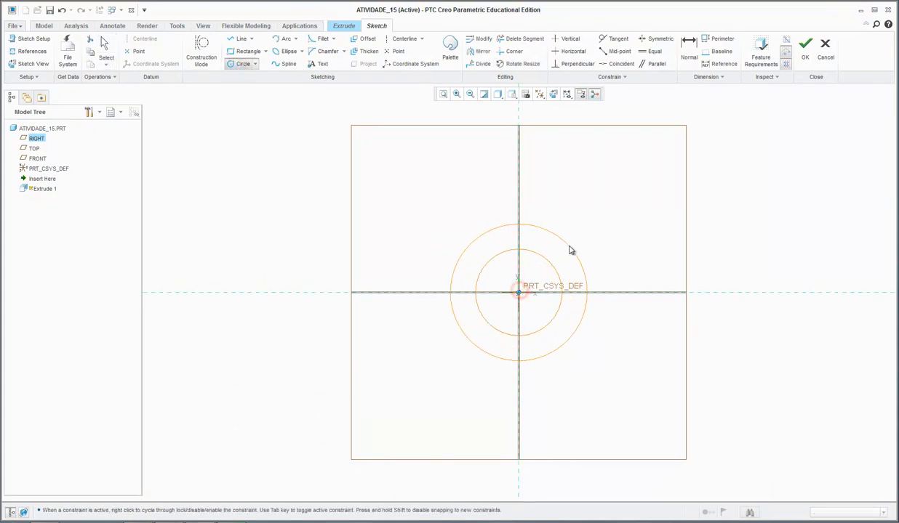
click(568, 247)
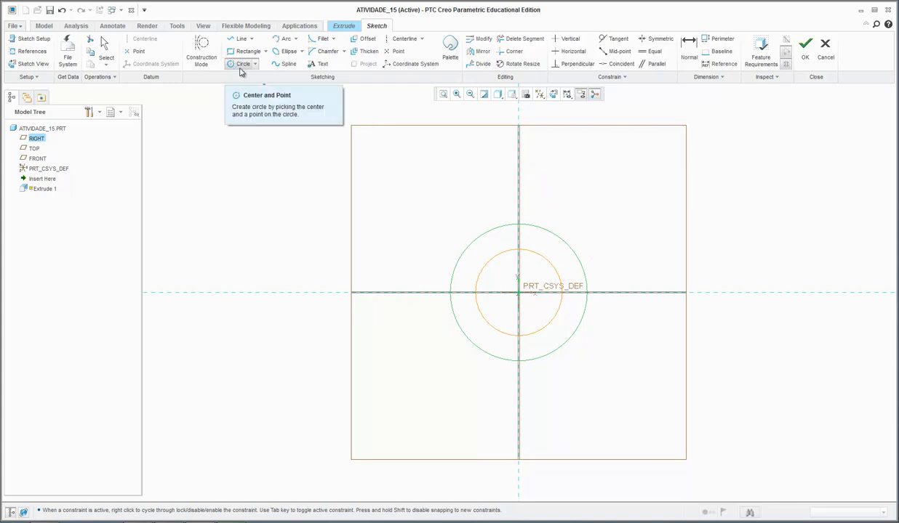
Sketch an L-shaped line chain starting and ending on the outer circle, with an arm about 192 mm long and an upright about 39 mm wide
click(241, 39)
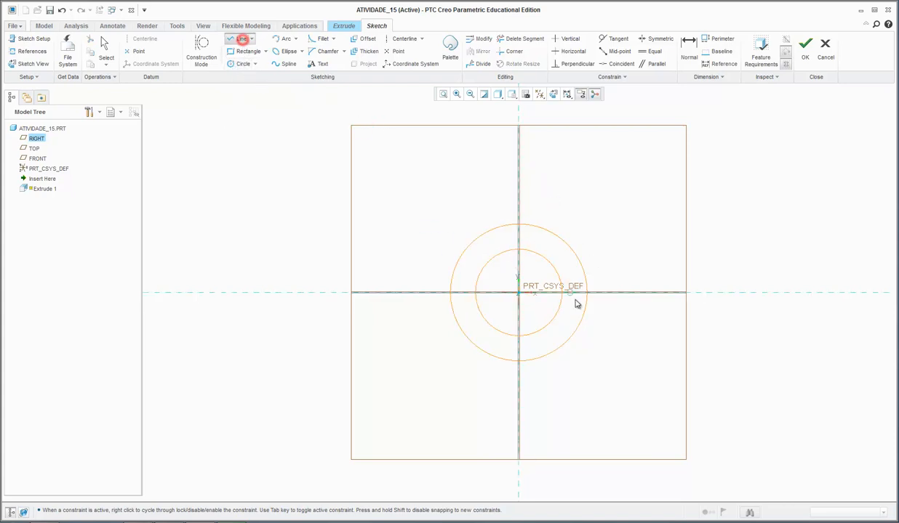
click(584, 274)
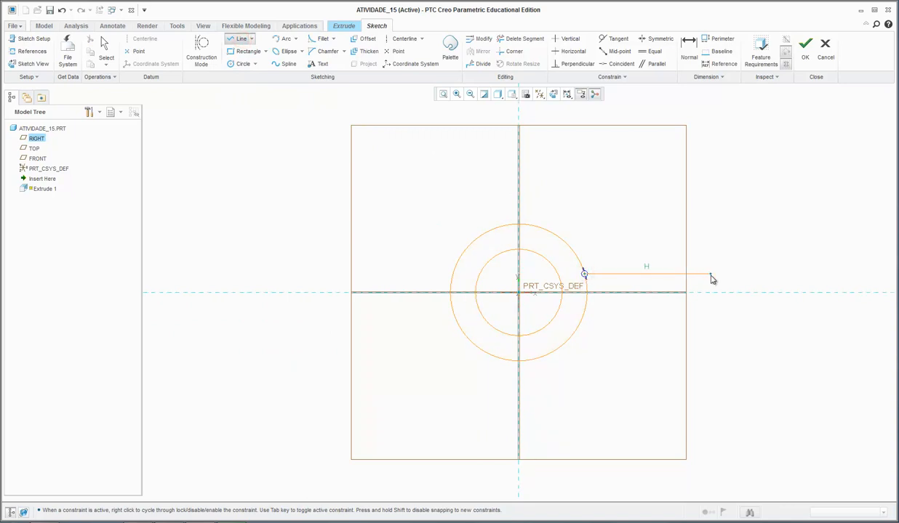
click(710, 274)
click(711, 183)
click(736, 182)
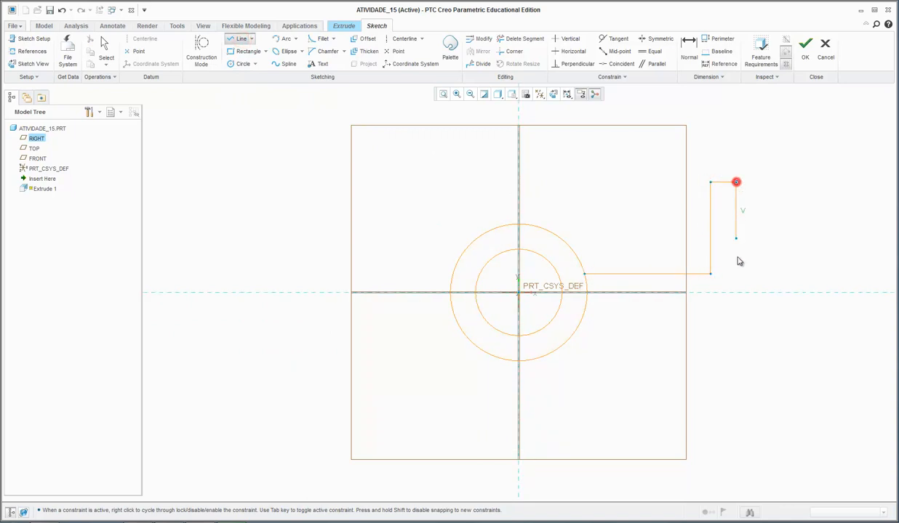
click(736, 308)
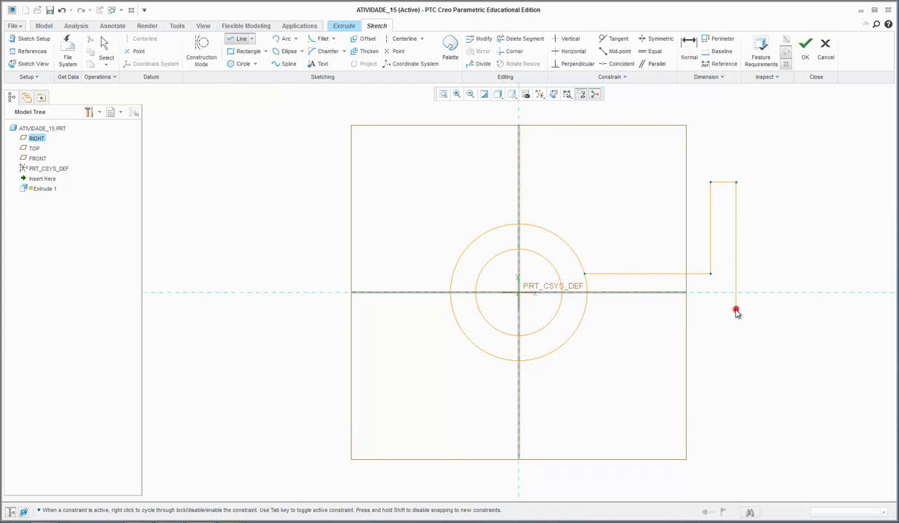
click(587, 308)
middle_click(596, 368)
click(105, 47)
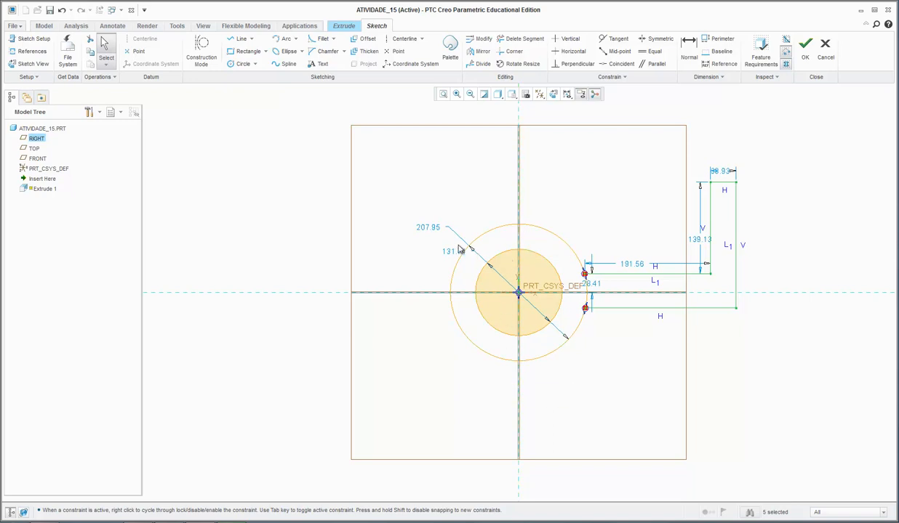
Sketch a vertical line through the origin spanning the outer circle from its top to its bottom point
click(240, 38)
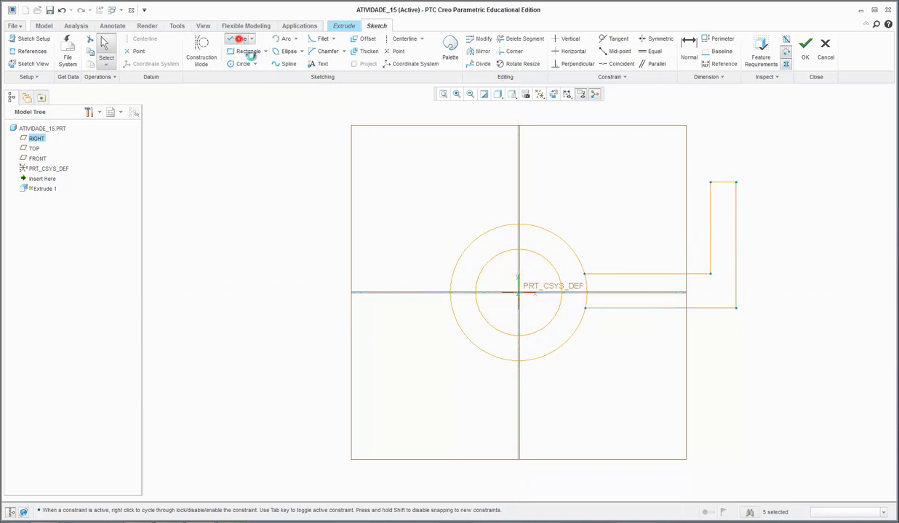
click(518, 223)
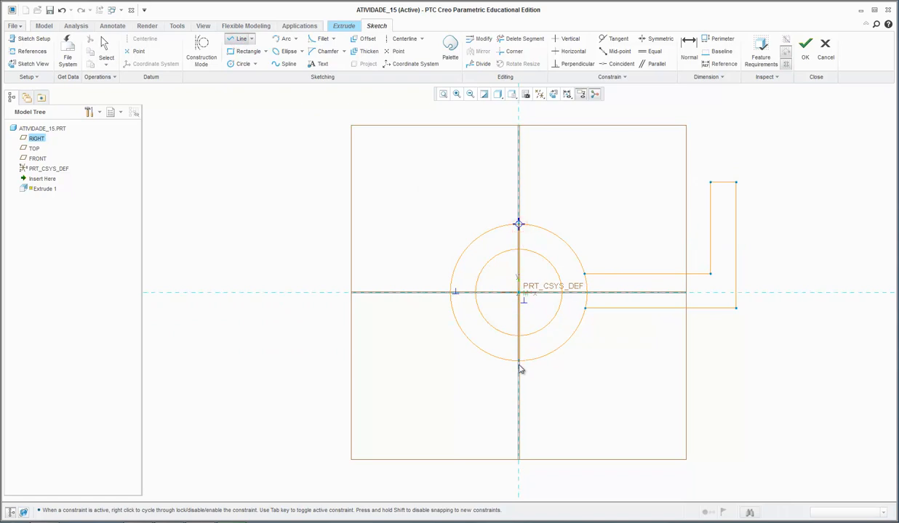
click(518, 361)
middle_click(412, 349)
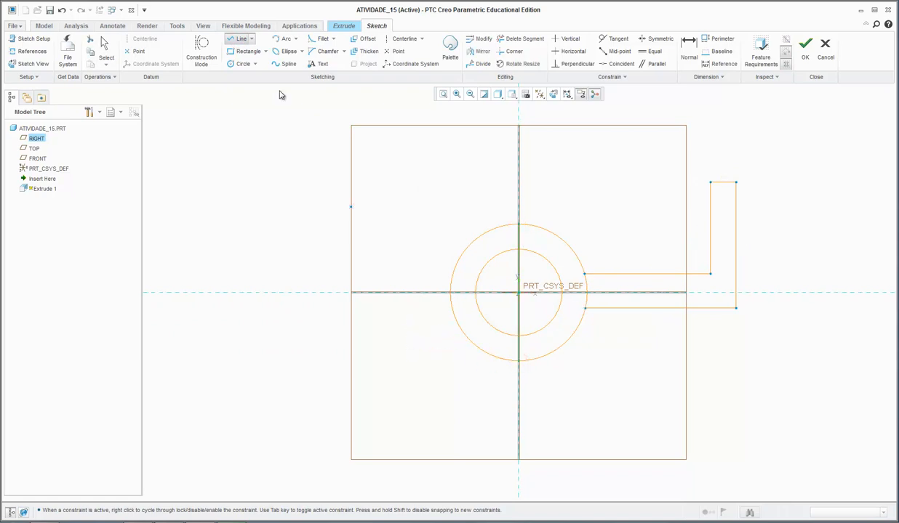
click(105, 53)
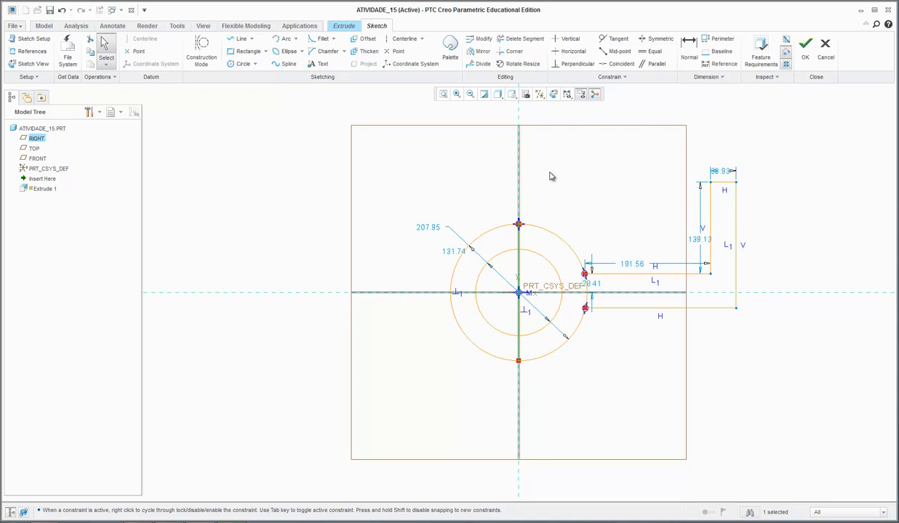
Trim the circles' left halves, the vertical line inside the inner circle and the outer arc between the arm's edges with Delete Segment
click(507, 44)
mouse_move(488, 200)
mouse_down()
mouse_move(500, 253)
mouse_move(475, 347)
mouse_move(456, 374)
mouse_up()
mouse_move(485, 260)
mouse_down()
mouse_move(531, 306)
mouse_move(485, 318)
mouse_up()
mouse_move(572, 297)
mouse_down()
mouse_move(594, 281)
mouse_move(594, 305)
mouse_up()
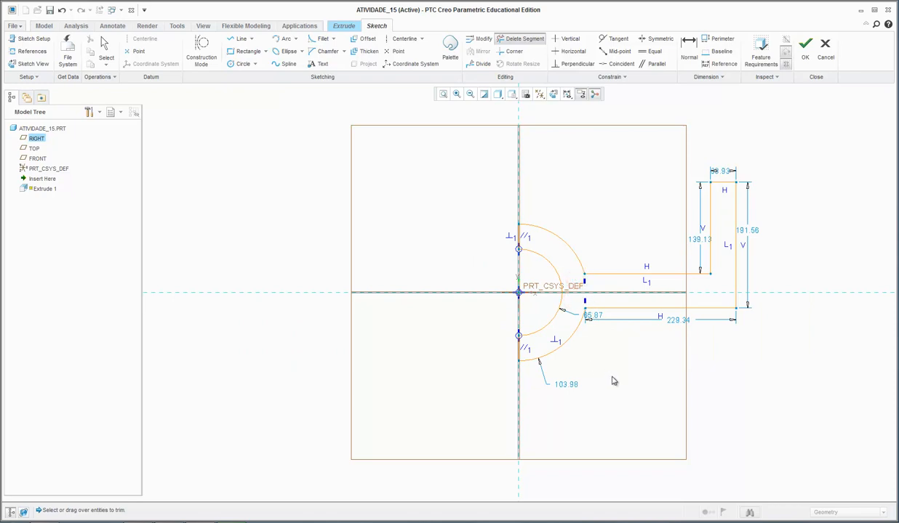
click(106, 47)
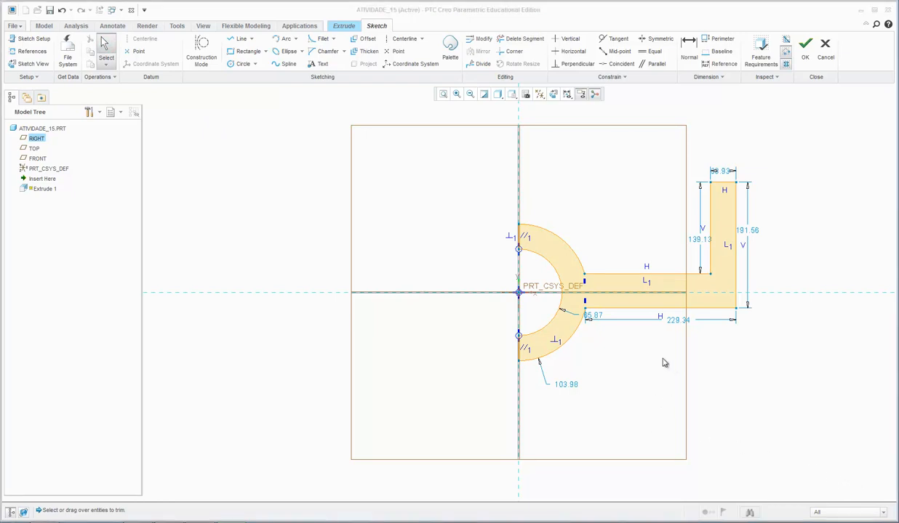
Rearrange the sketch's length and radius dimensions clear of the profile's outline
drag(674, 322, 676, 390)
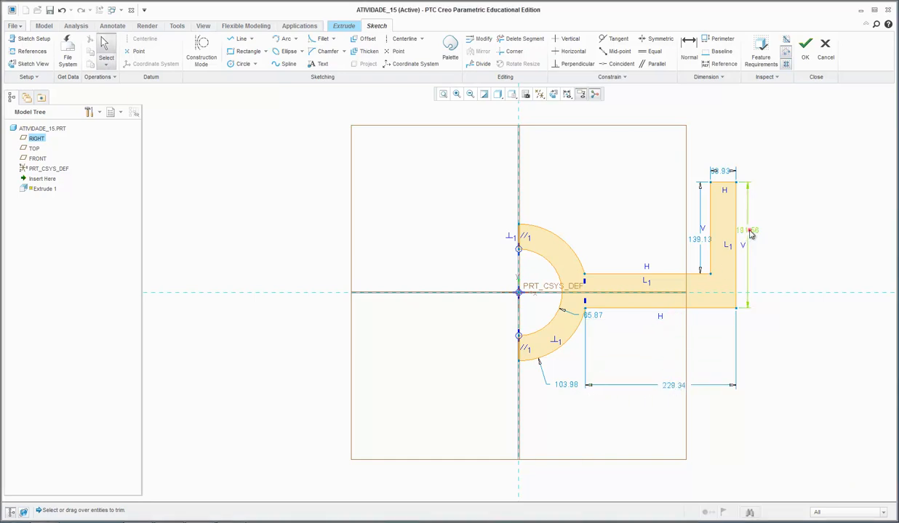
drag(751, 232, 803, 233)
drag(696, 240, 649, 216)
drag(723, 171, 770, 158)
drag(585, 311, 482, 318)
drag(567, 385, 490, 265)
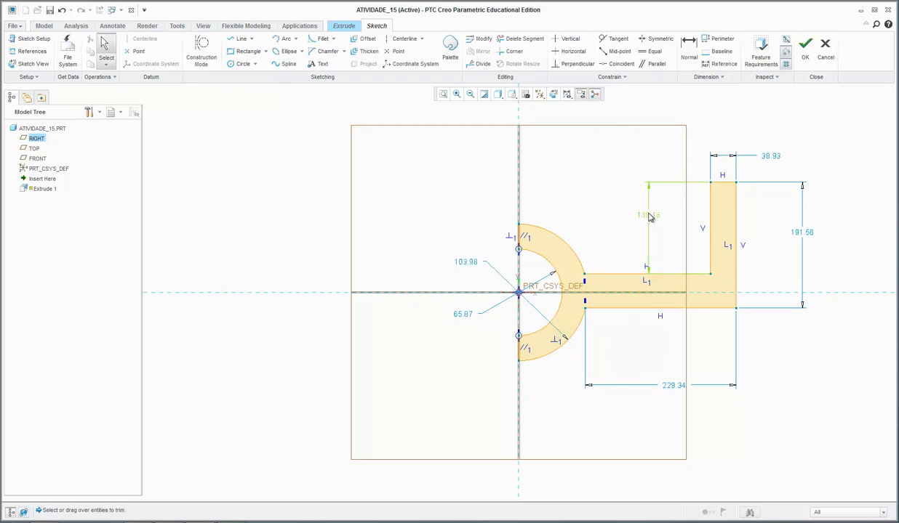
drag(649, 216, 663, 216)
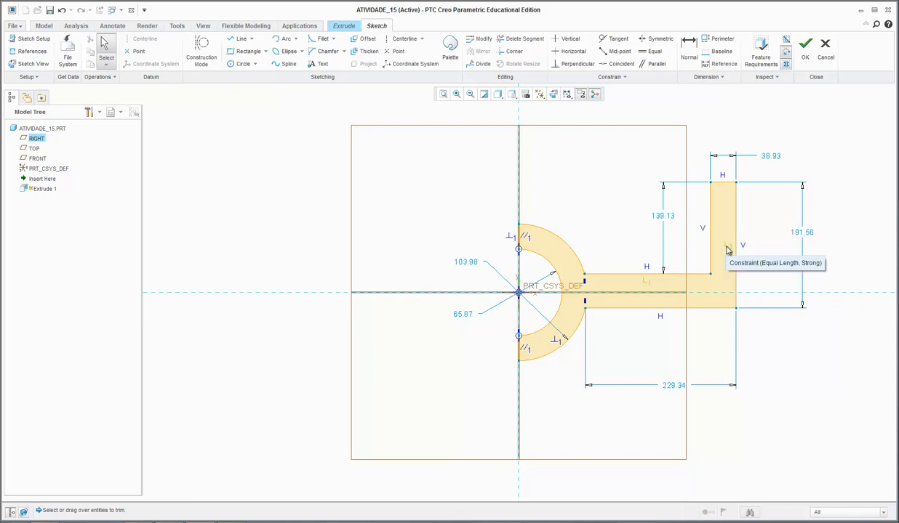
Delete the equal-length constraint between the arm's upper edge and the upright's outer edge, and place the arm's length dimension above the profile
click(646, 283)
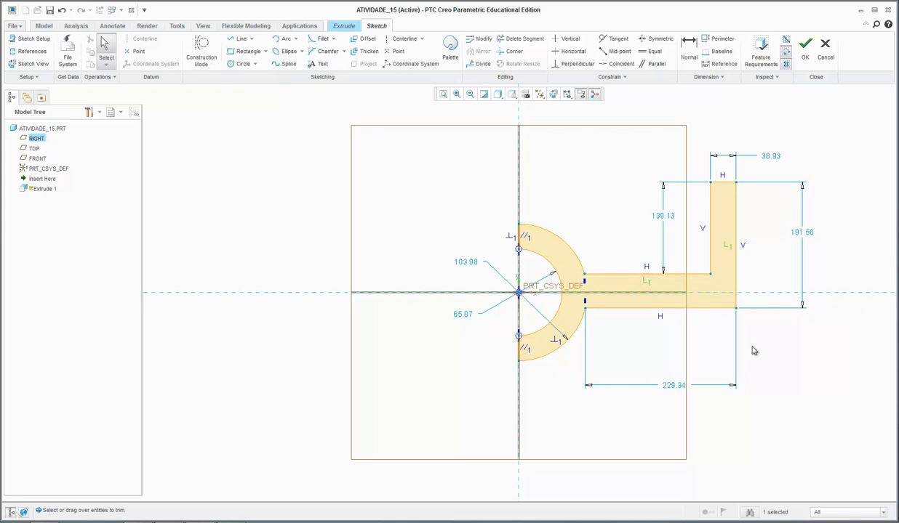
key(Delete)
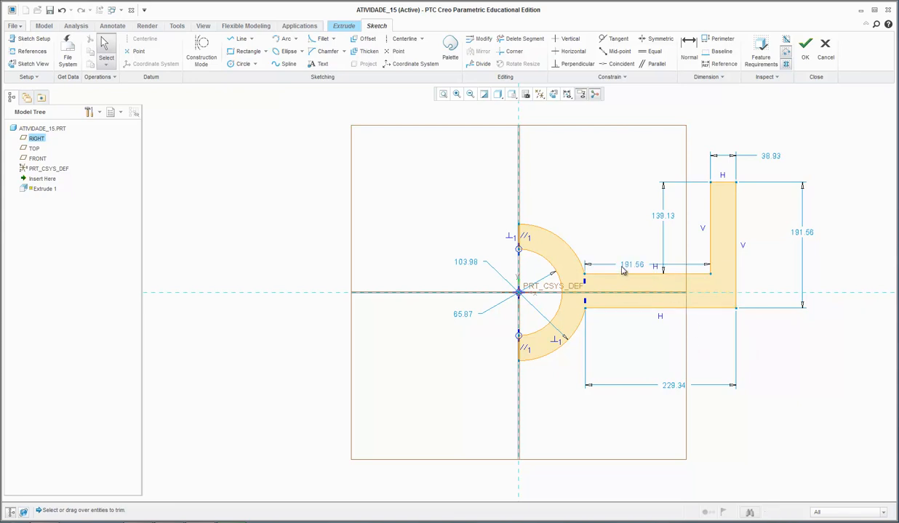
drag(626, 265, 629, 171)
drag(627, 159, 627, 156)
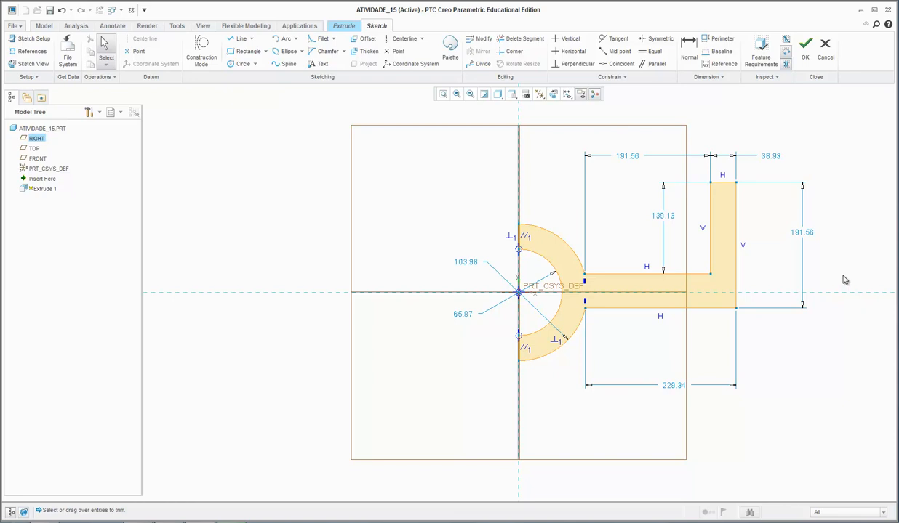
Check the PDF drawing and dimension the profile's overall width from the vertical line at the origin to the upright's outer edge
scroll(843, 220, up, 2)
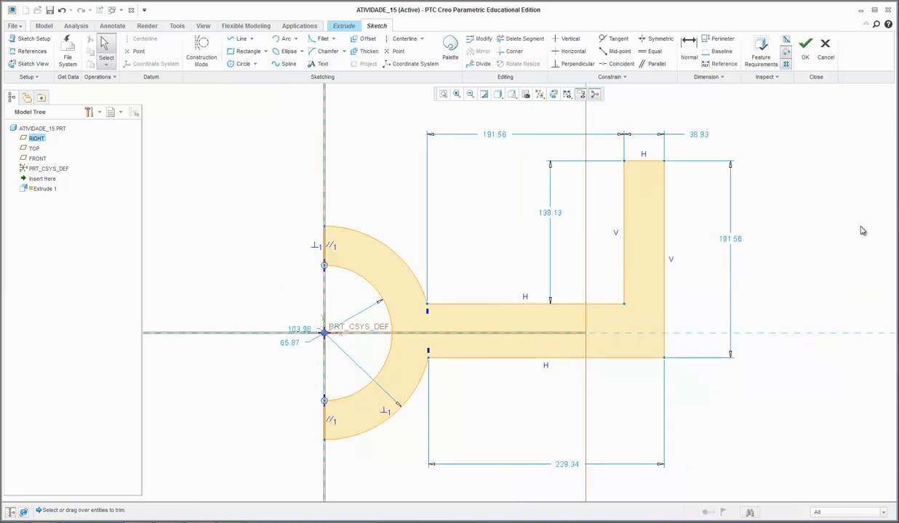
scroll(862, 231, down, 1)
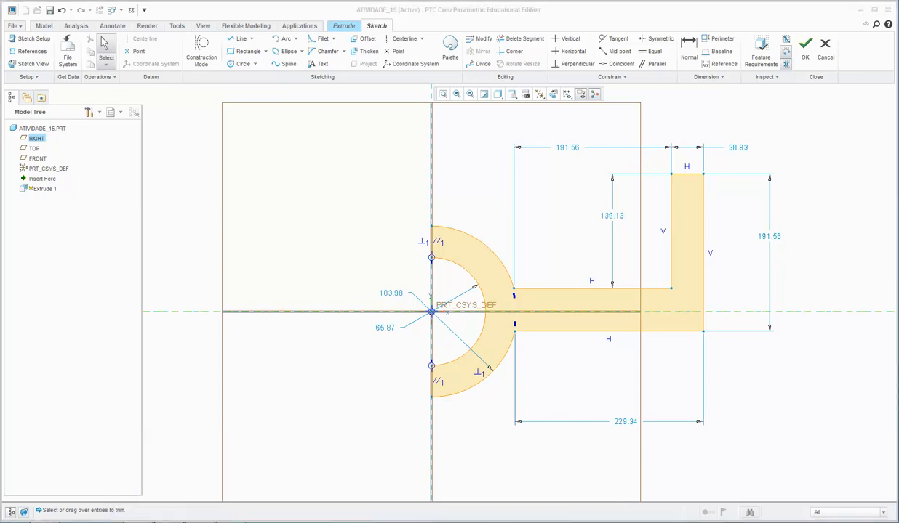
key(alt+Tab)
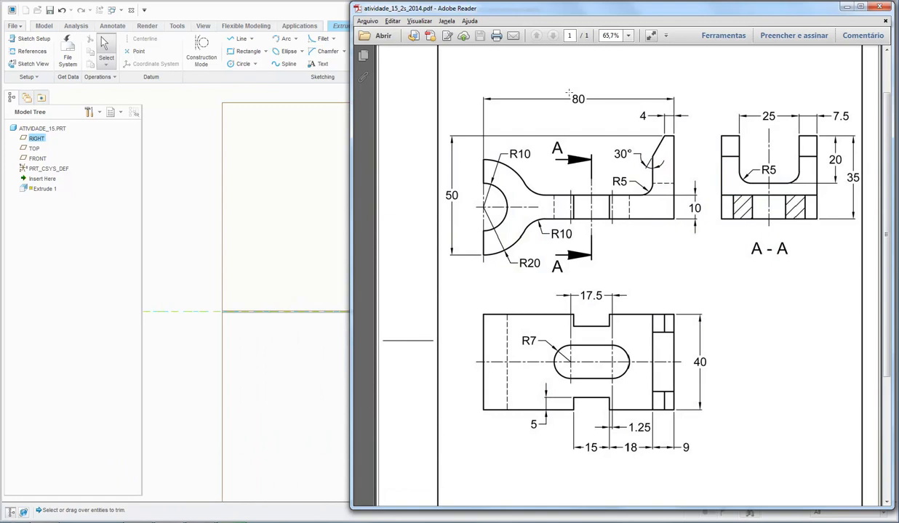
key(alt+Tab)
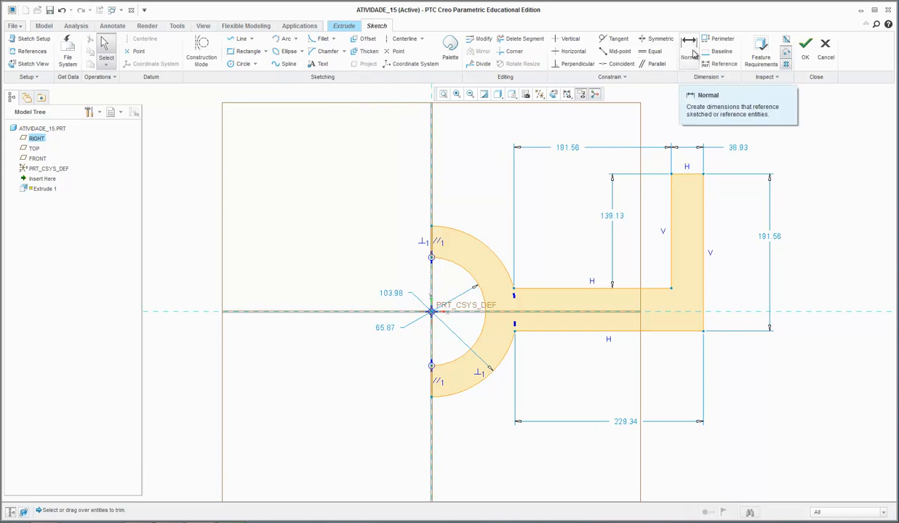
click(693, 54)
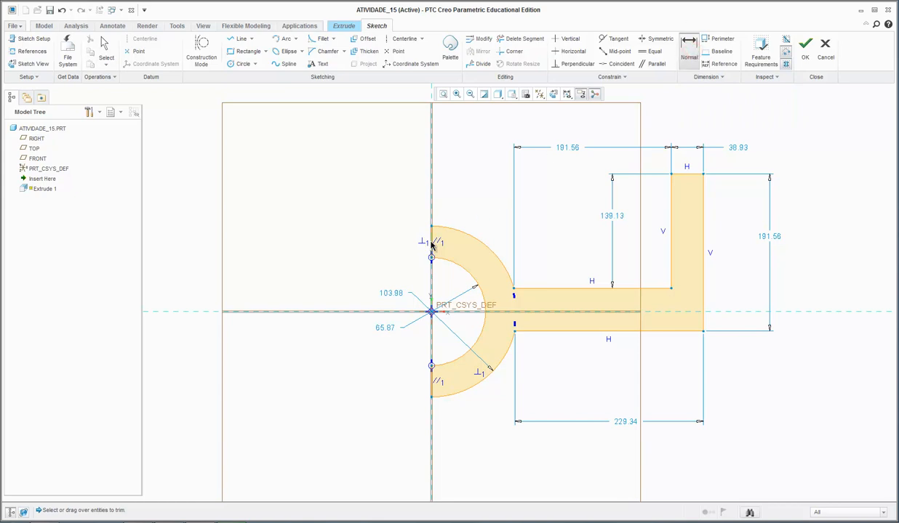
click(703, 234)
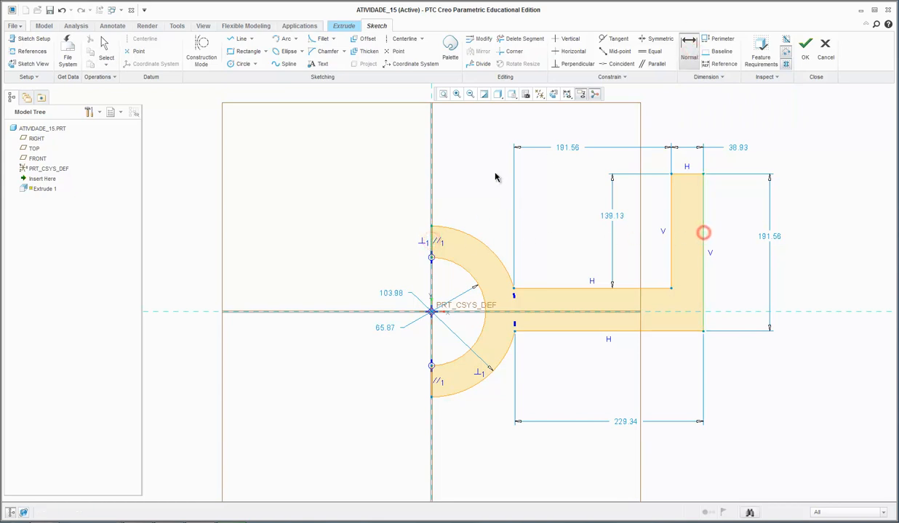
middle_click(546, 123)
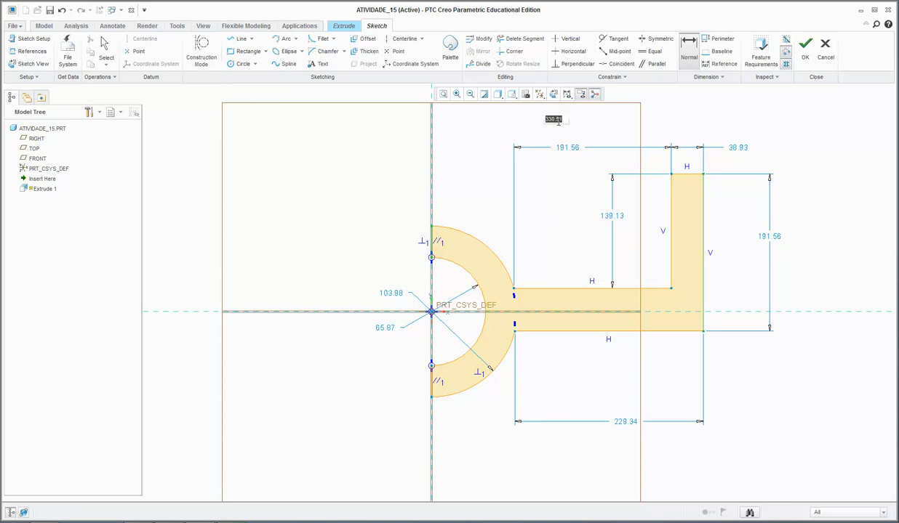
click(550, 193)
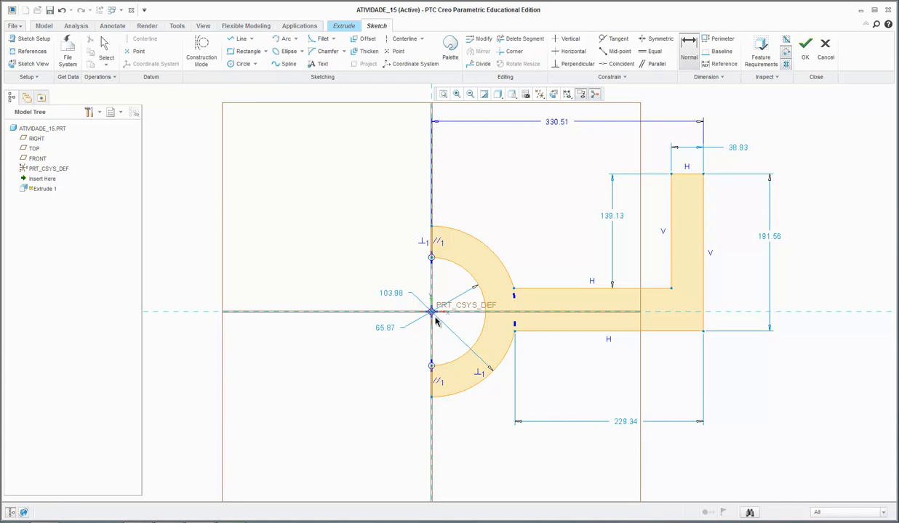
Dimension the profile's overall height from the outer arc's lowest point to the upright's top edge
click(431, 397)
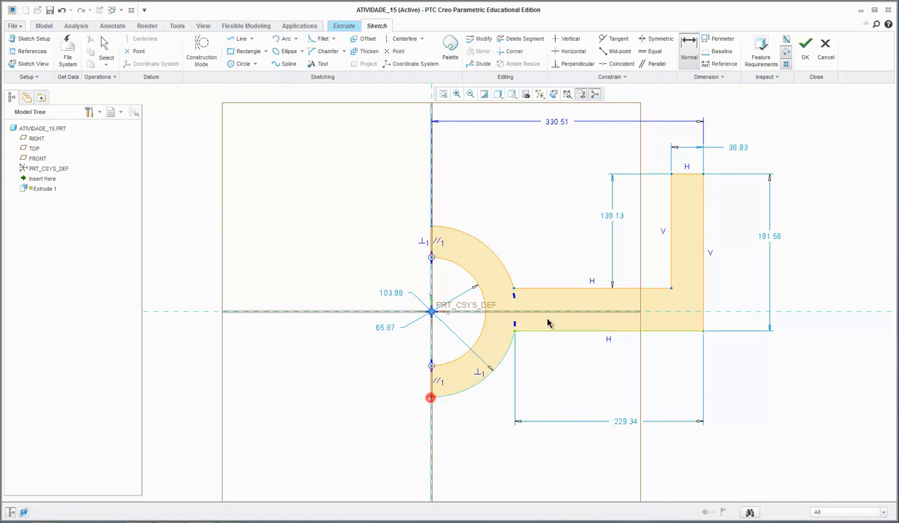
click(678, 178)
middle_click(341, 250)
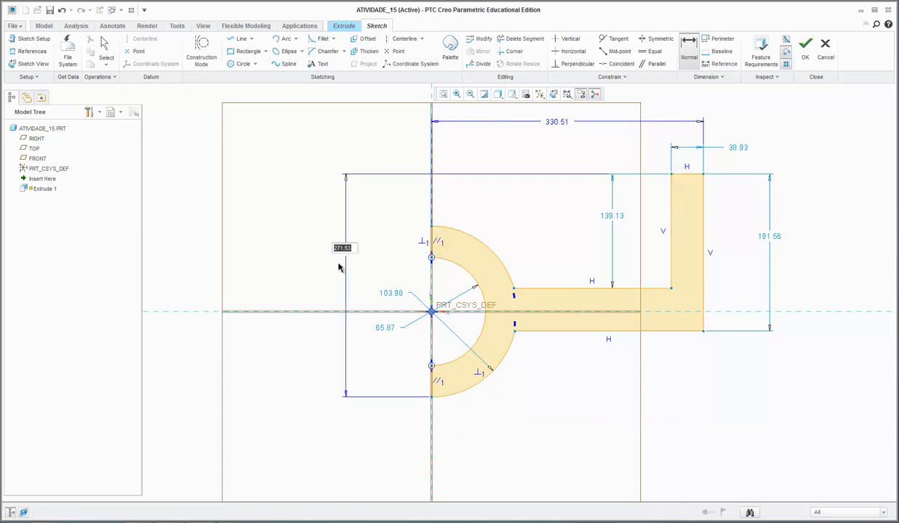
middle_click(291, 318)
Consult the PDF drawing and try to dimension the distance between the arm's upper and lower edges
key(alt+Tab)
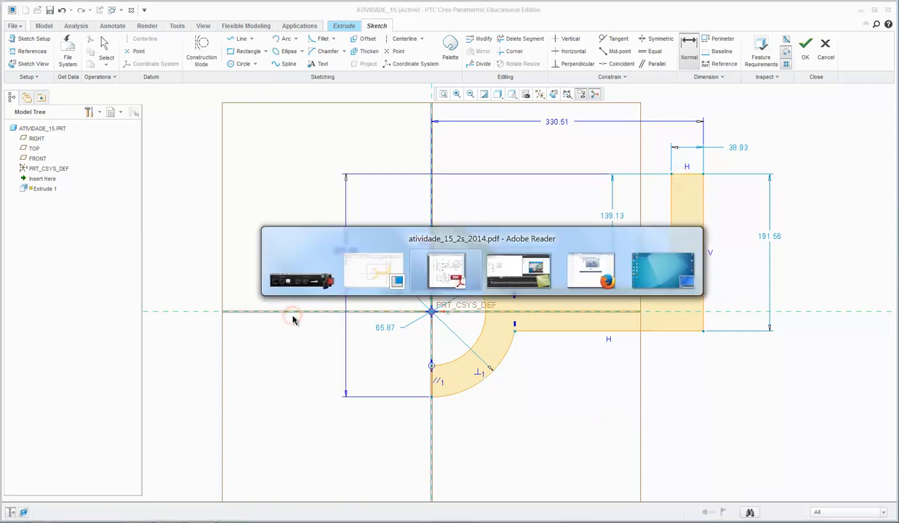
key(alt+Tab)
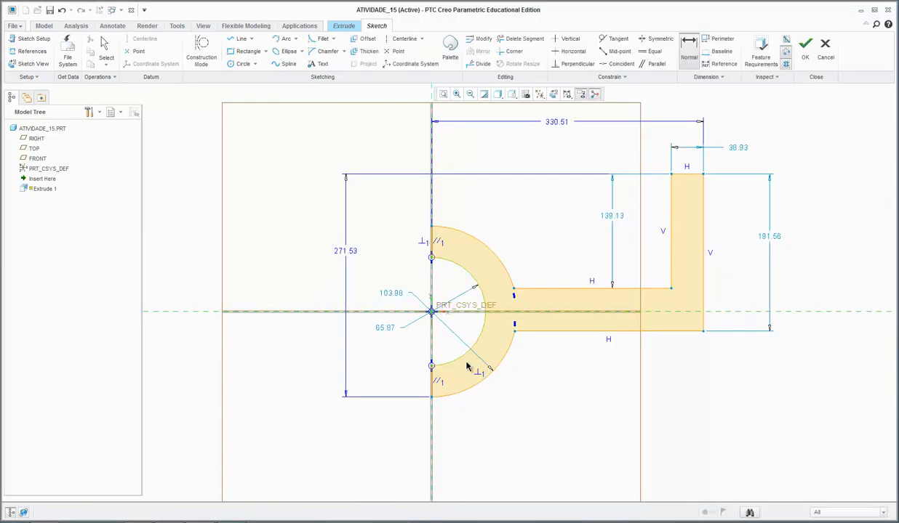
key(alt+Tab)
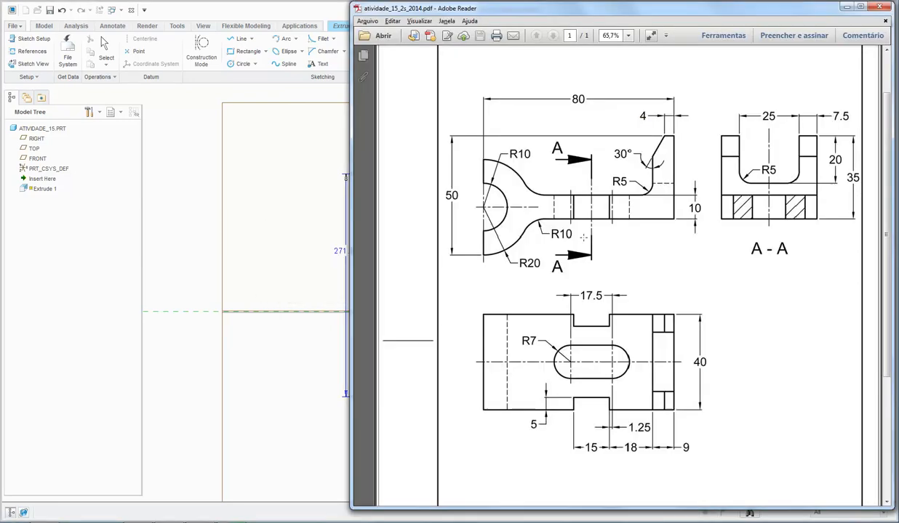
key(alt+Tab)
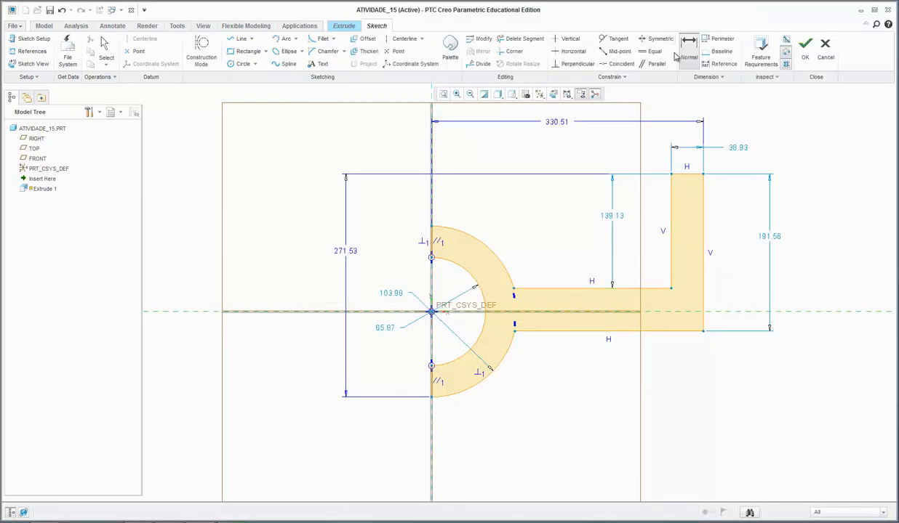
click(571, 331)
click(575, 289)
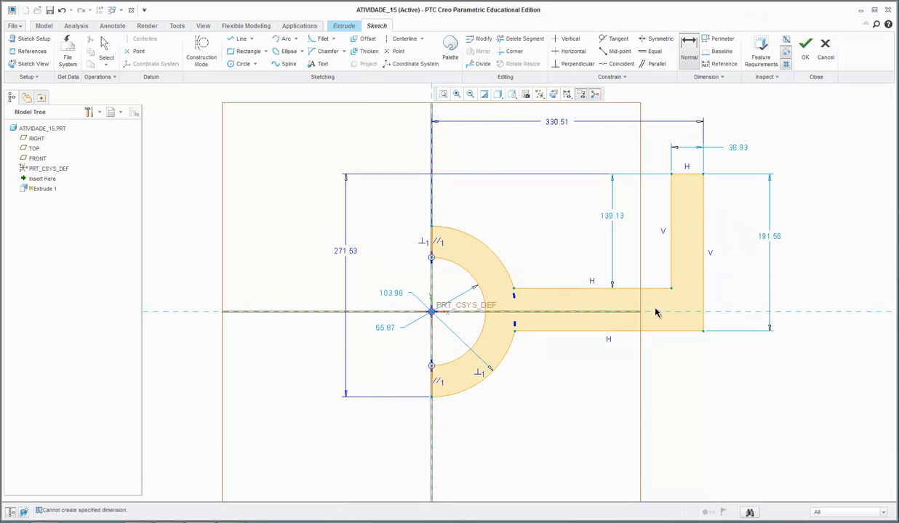
key(alt+Tab)
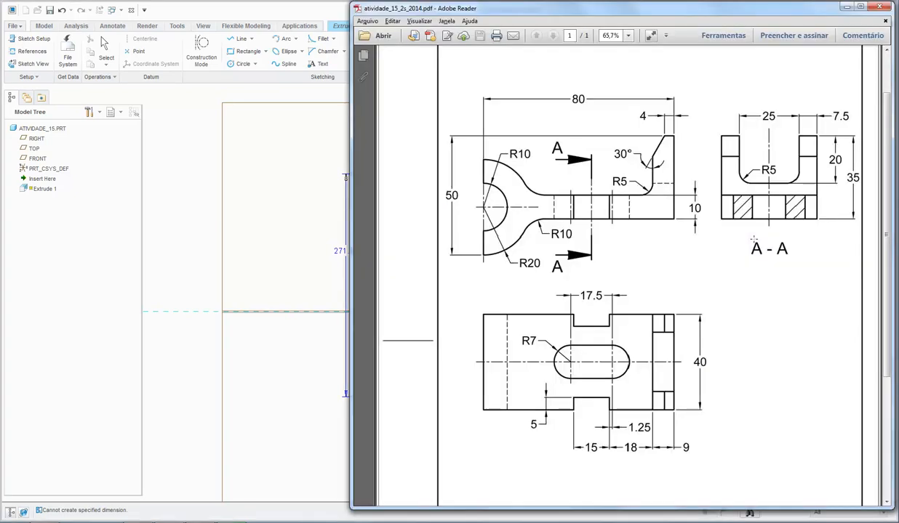
key(alt+Tab)
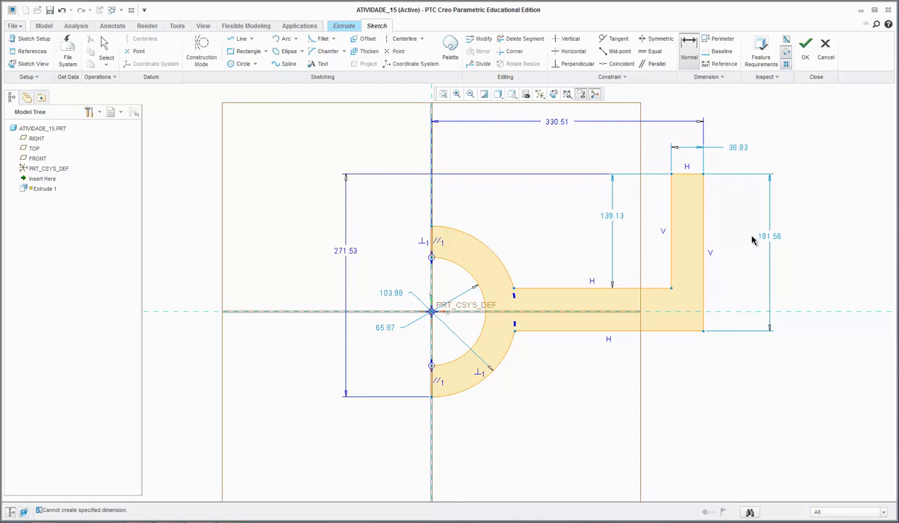
Dimension the arm's thickness between its upper and lower edges near the upright, and compare the dimensioning scheme with the PDF drawing
click(615, 217)
click(693, 55)
click(662, 289)
click(662, 332)
middle_click(657, 304)
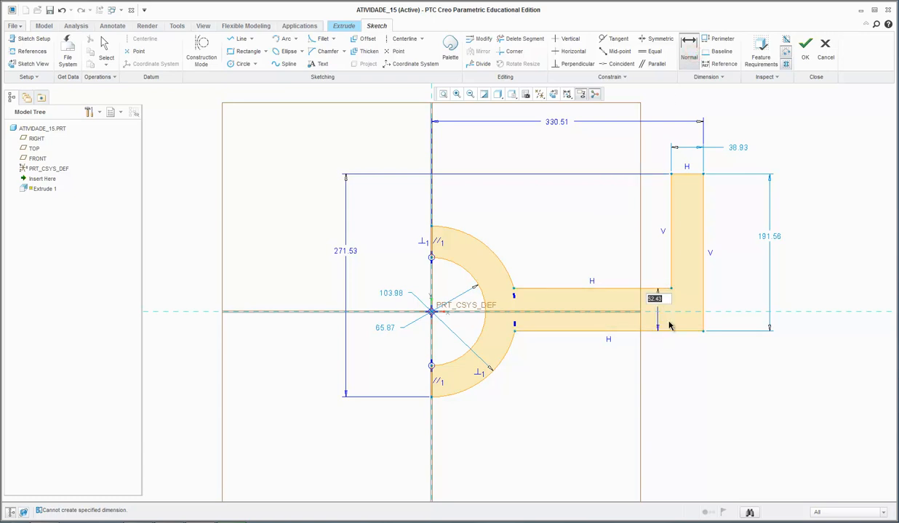
click(829, 280)
key(alt+Tab)
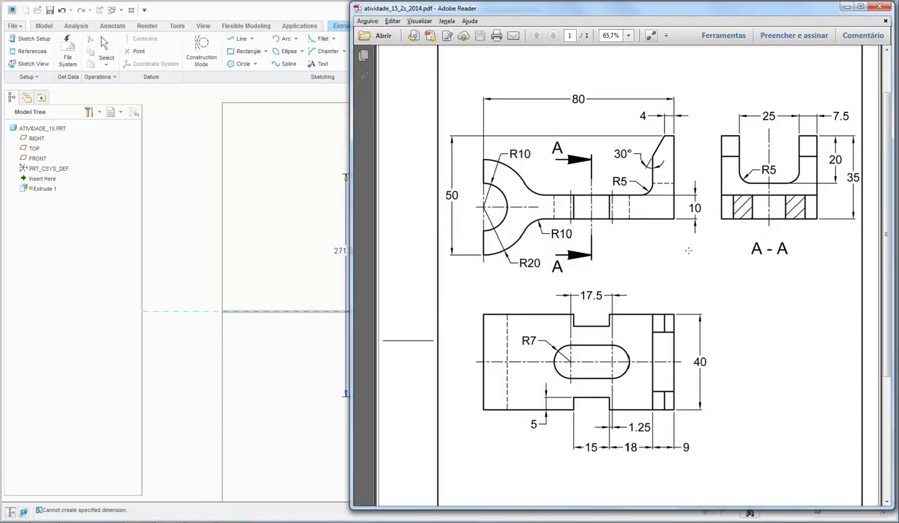
key(alt+Tab)
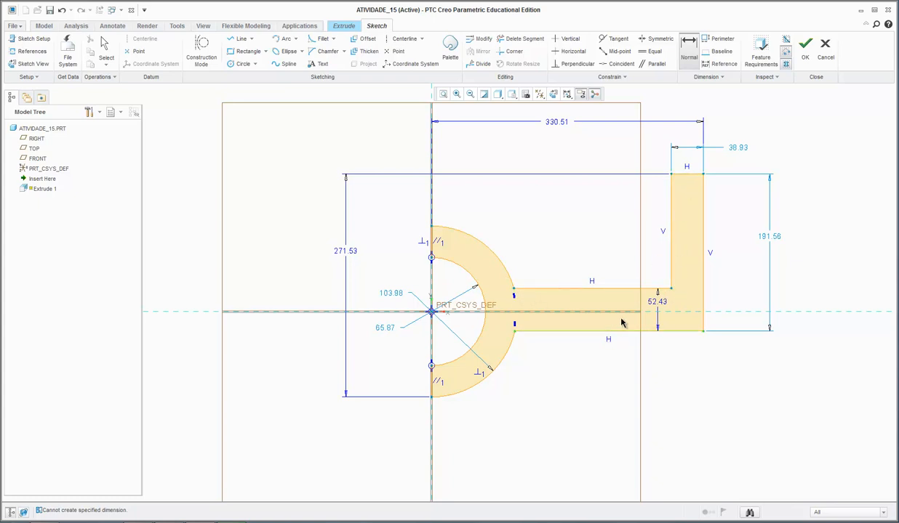
Select the whole profile sketch with its dimensions and open all of them for modification together
scroll(472, 411, down, 2)
scroll(533, 391, up, 1)
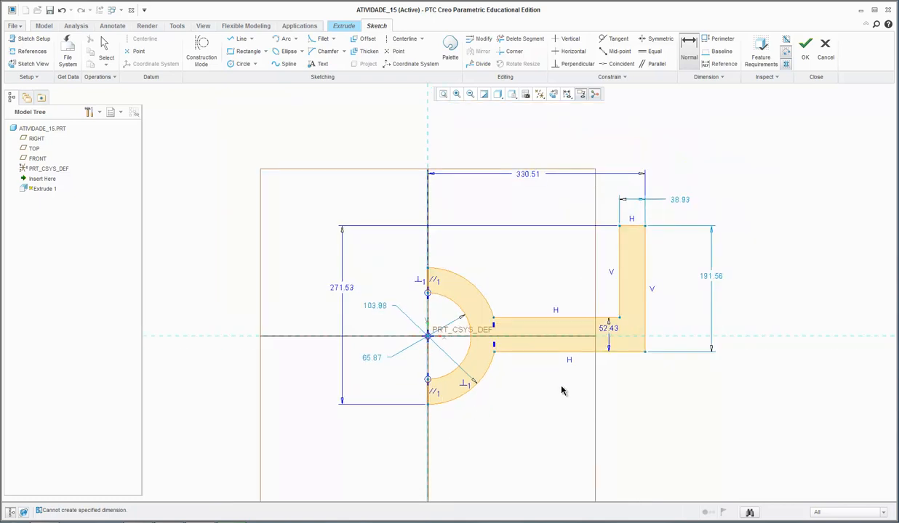
click(702, 401)
click(105, 51)
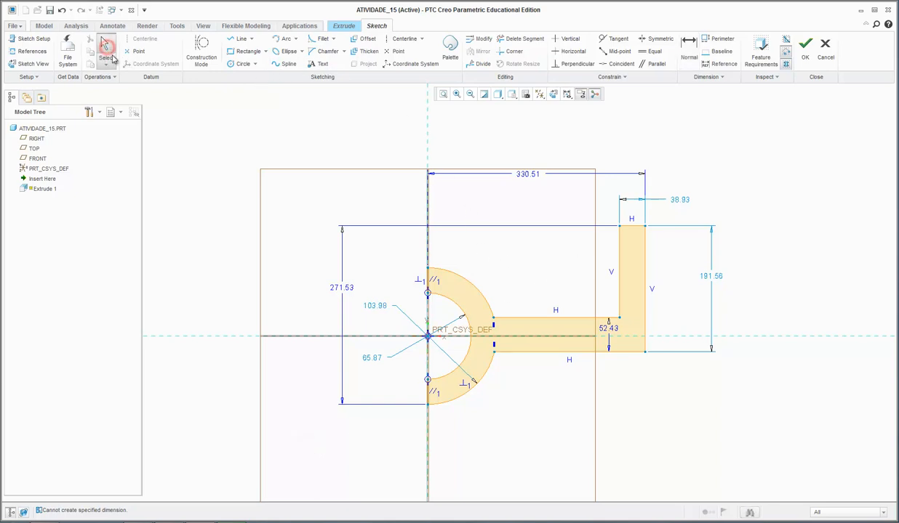
mouse_move(301, 433)
mouse_down()
mouse_move(763, 145)
mouse_move(763, 129)
mouse_up()
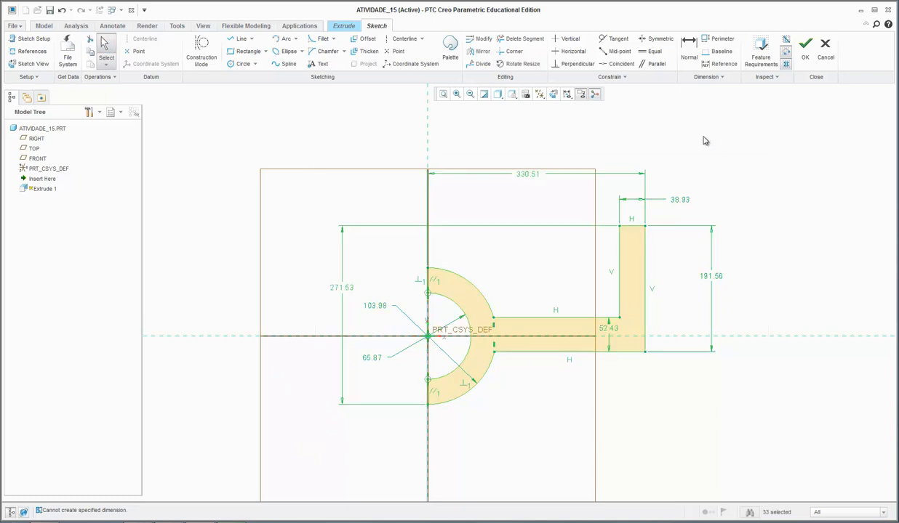
click(481, 42)
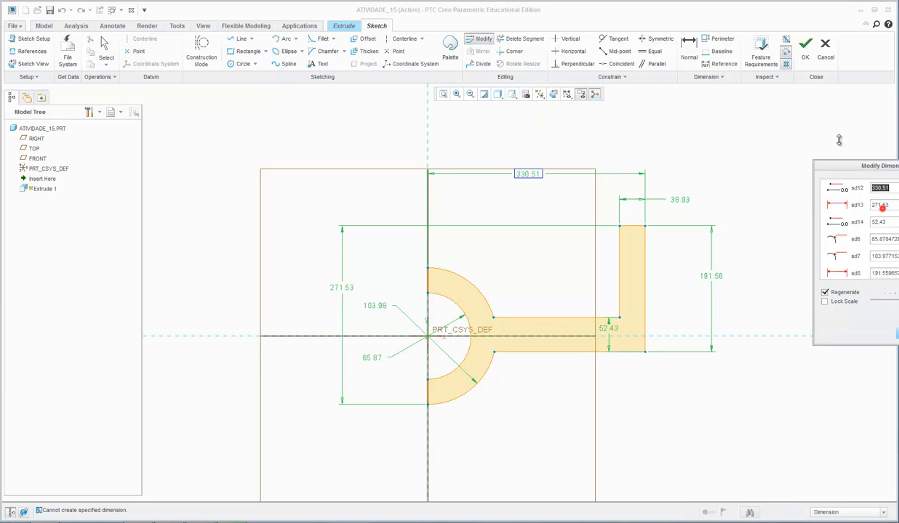
drag(838, 139, 776, 146)
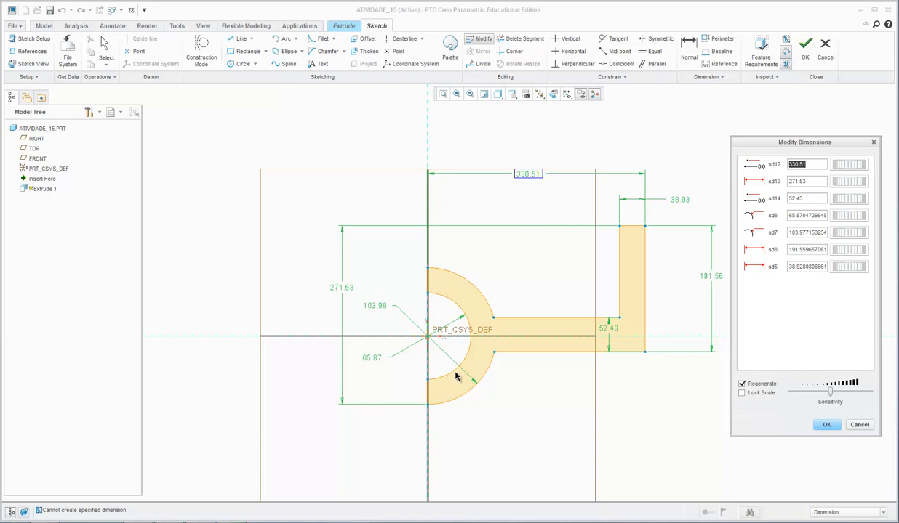
Check the PDF drawing and scale the whole profile to an overall width of 80 mm, locking the scale for this change only
key(alt+Tab)
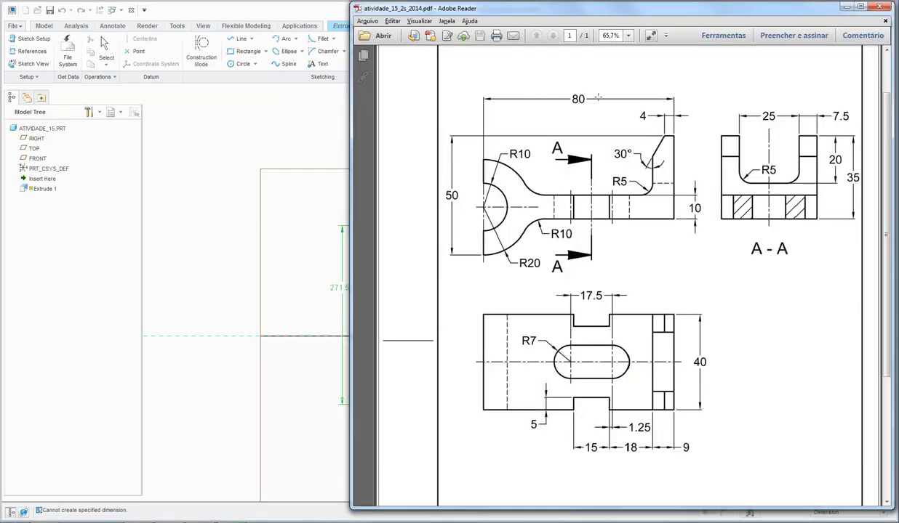
key(alt+Tab)
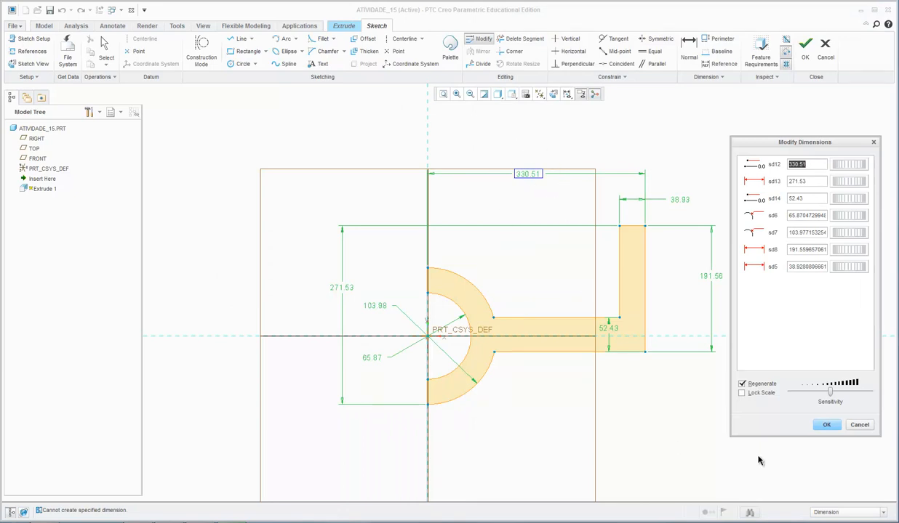
click(741, 392)
drag(814, 163, 775, 164)
text(80)
key(Return)
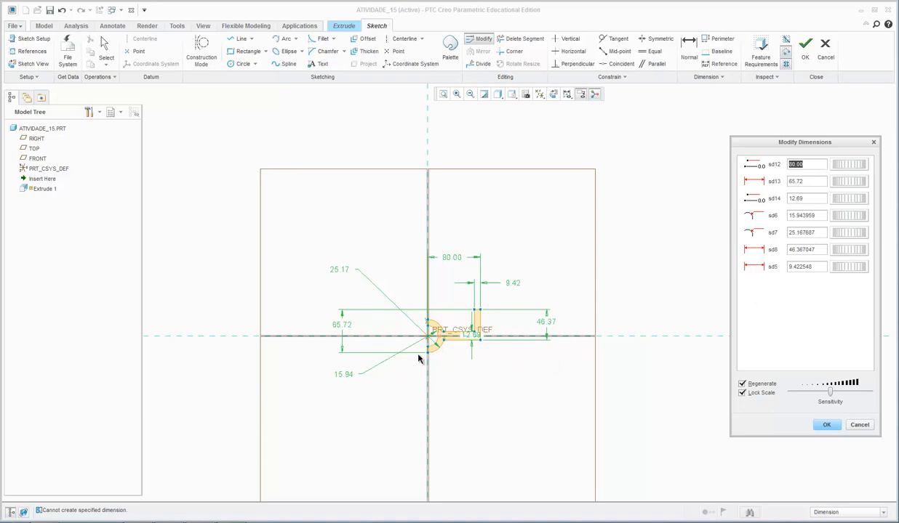
scroll(428, 345, up, 3)
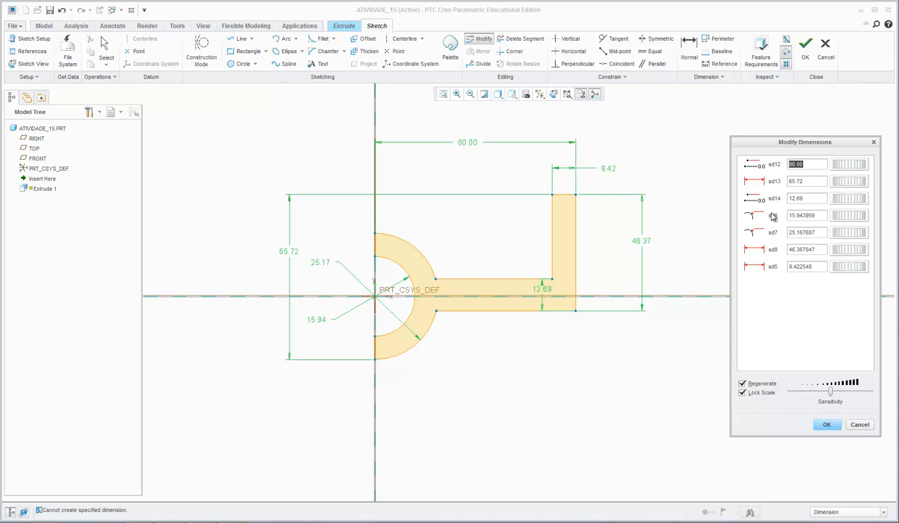
click(741, 394)
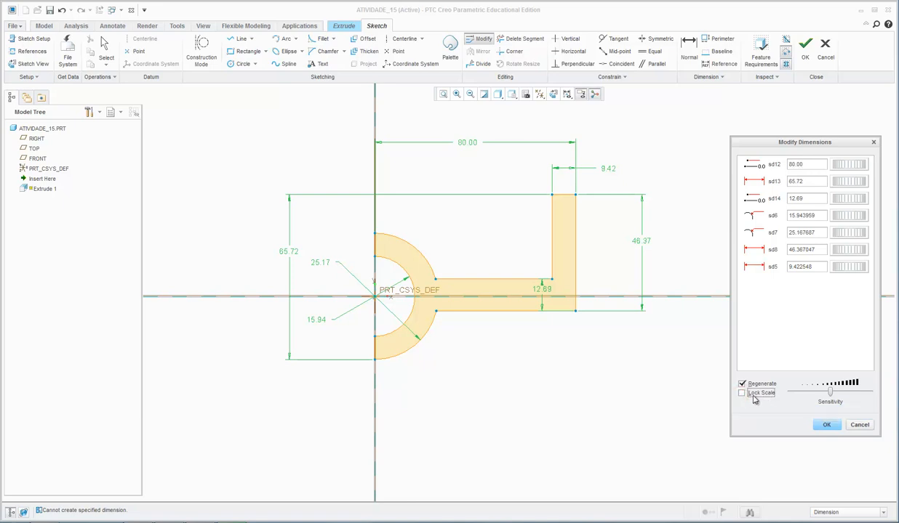
Check the PDF drawing and set the upright's height to 50 mm
click(627, 316)
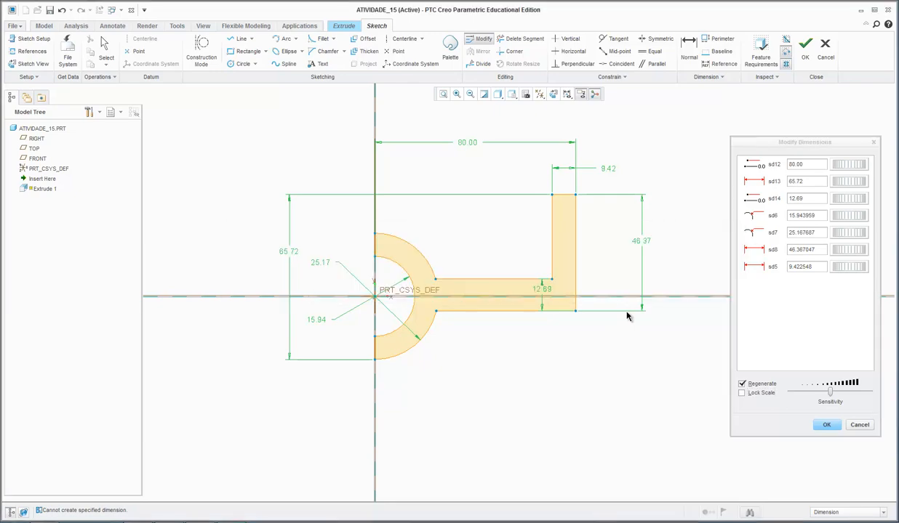
key(alt+Tab)
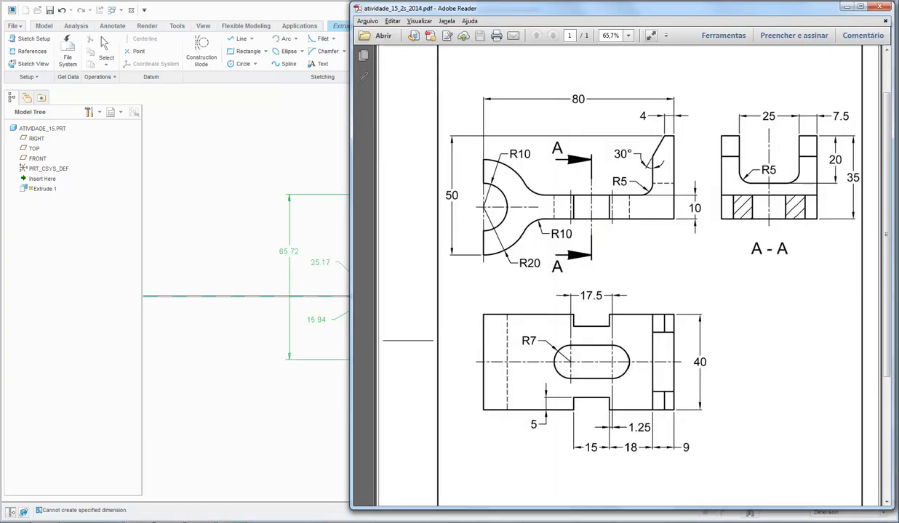
key(alt+Tab)
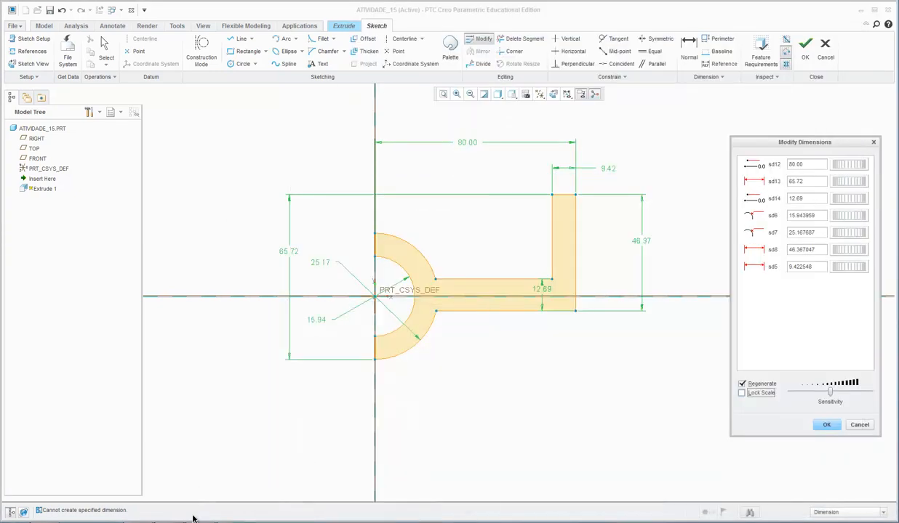
click(638, 241)
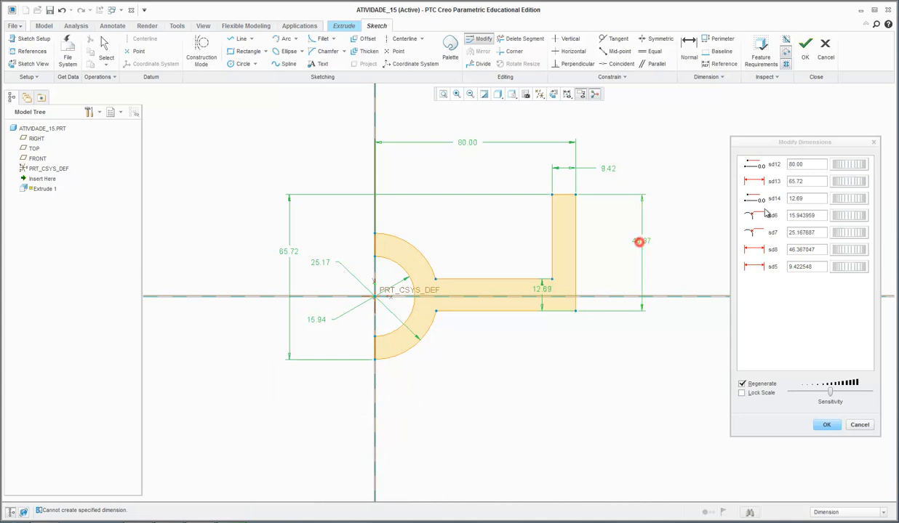
click(817, 249)
double_click(817, 249)
text(50)
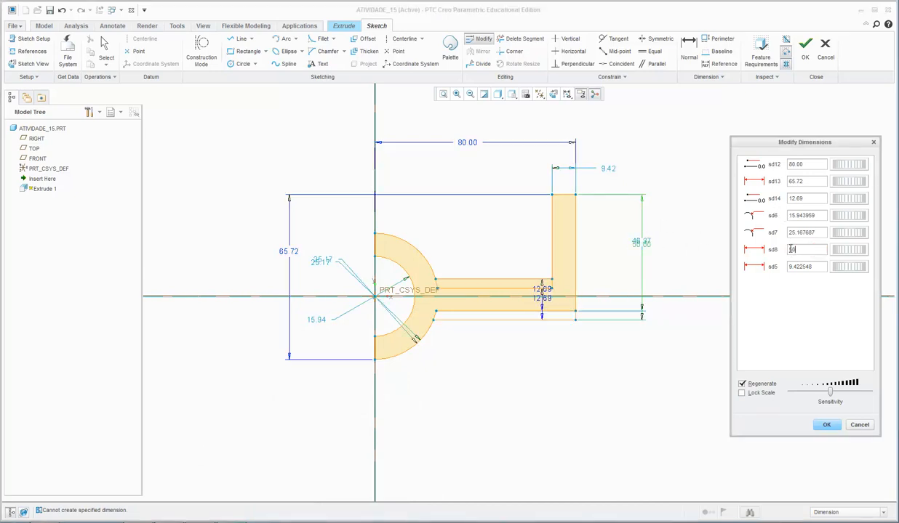
key(Tab)
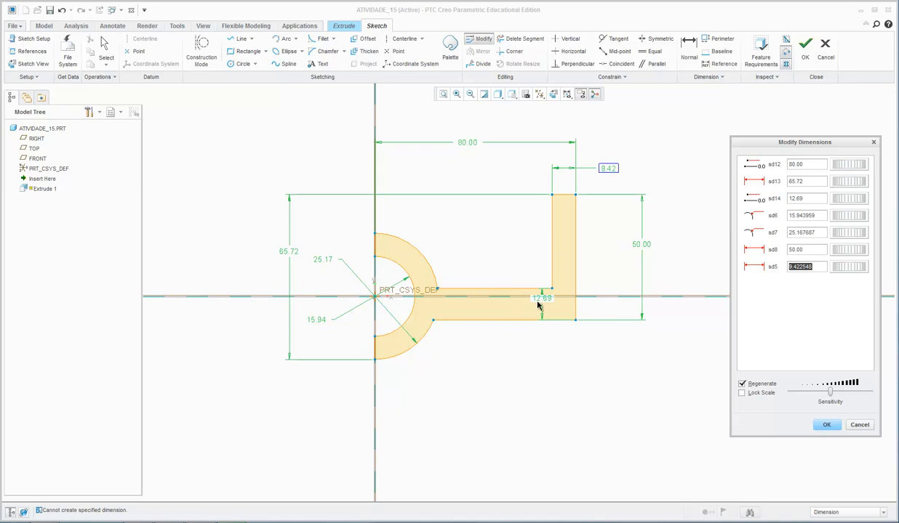
Set the arm's thickness to 10 mm
click(796, 199)
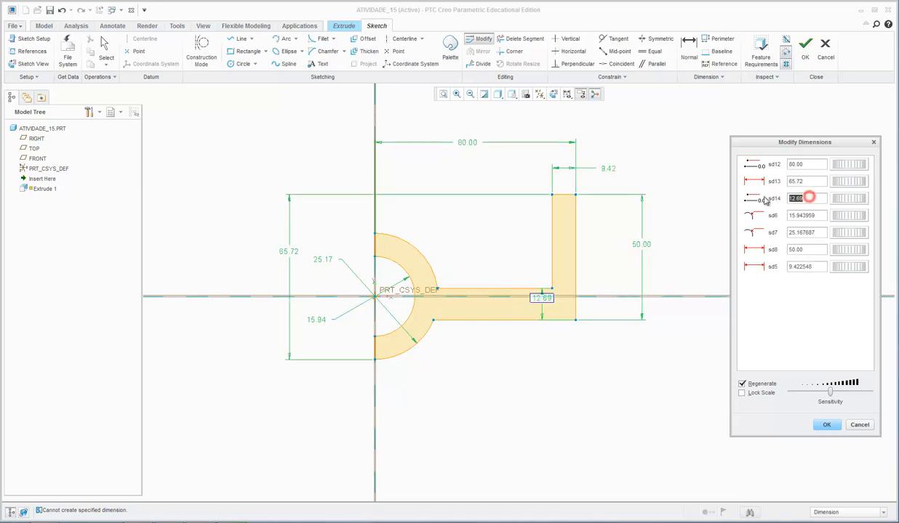
text(10)
click(814, 182)
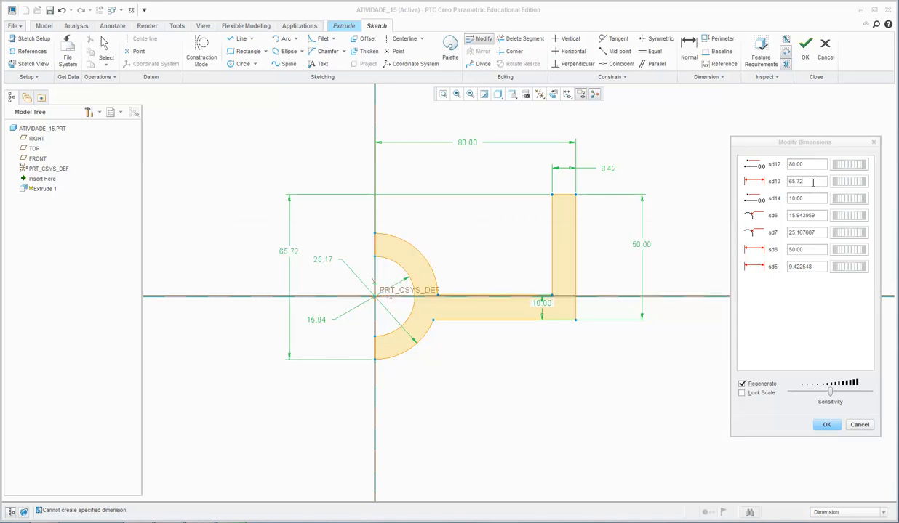
Recheck the PDF drawing and set the upright's height from the arm's lower edge to 35 mm
click(482, 320)
click(303, 458)
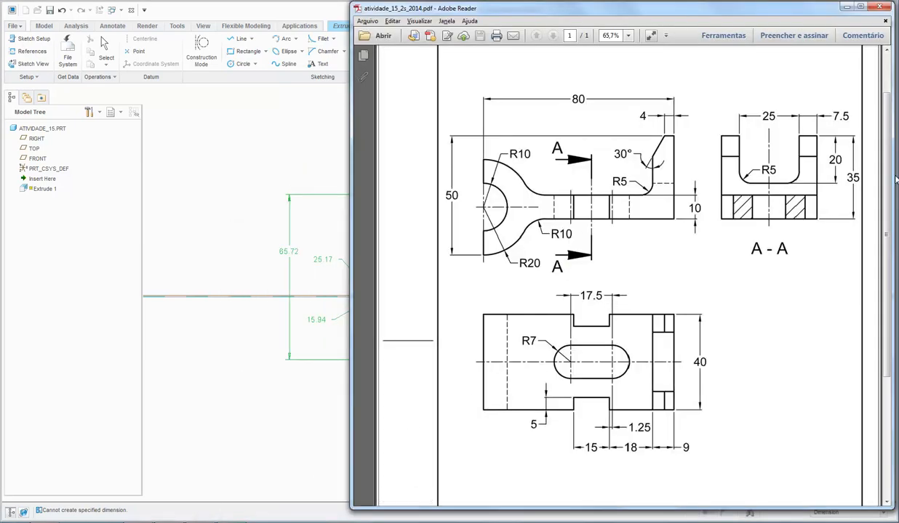
click(845, 7)
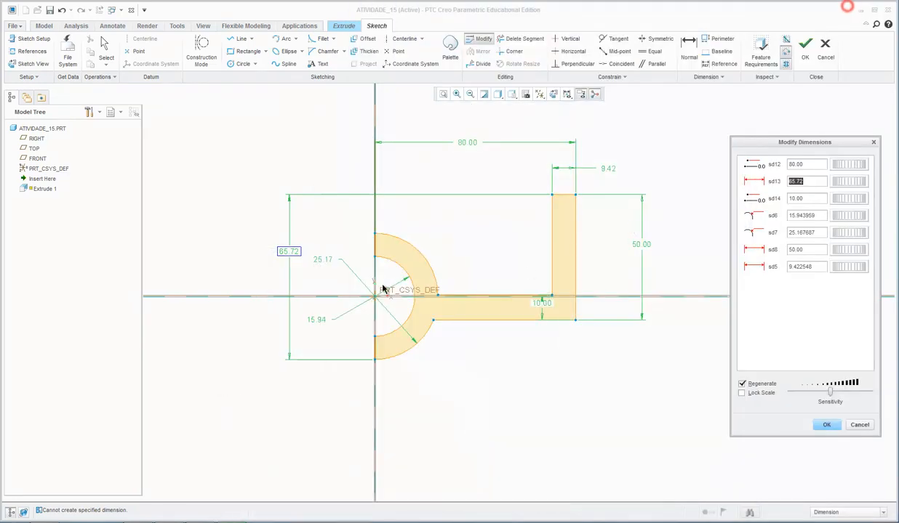
click(800, 249)
double_click(797, 249)
text(35)
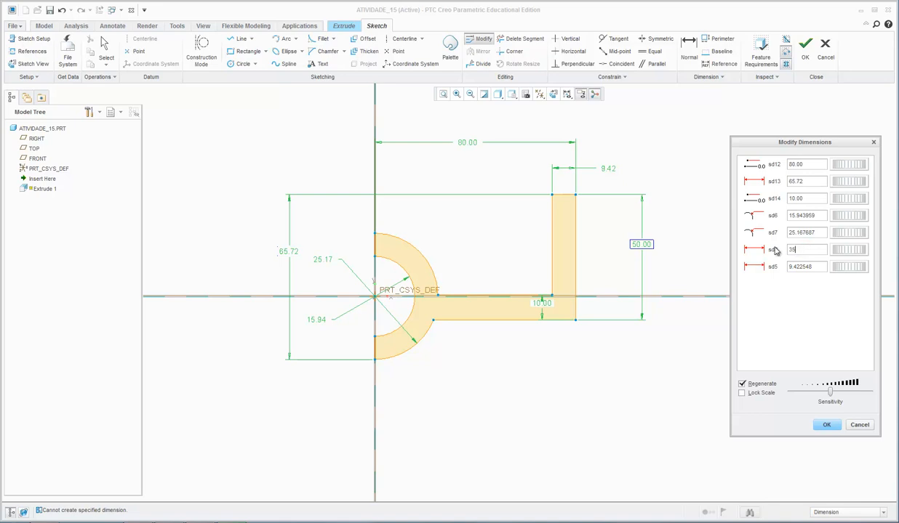
key(Return)
Set the profile's overall height to 50 mm
click(805, 181)
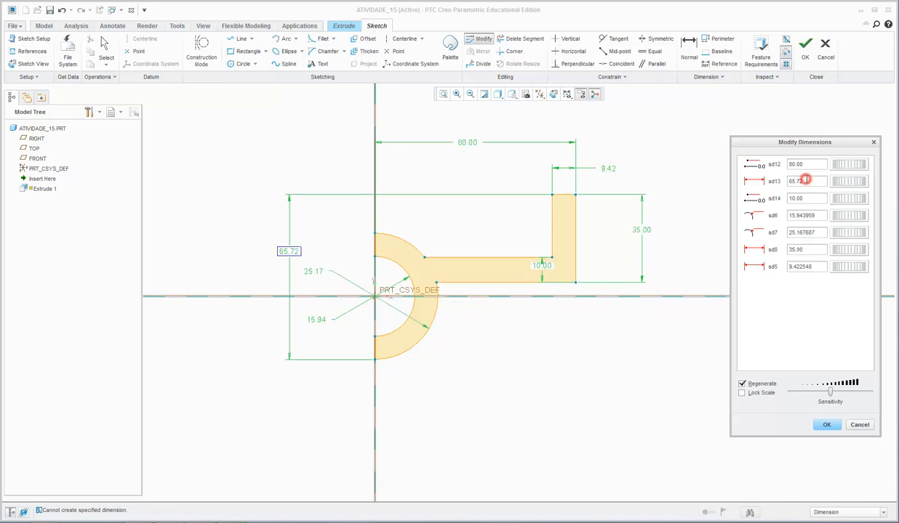
double_click(796, 180)
text(50)
click(806, 216)
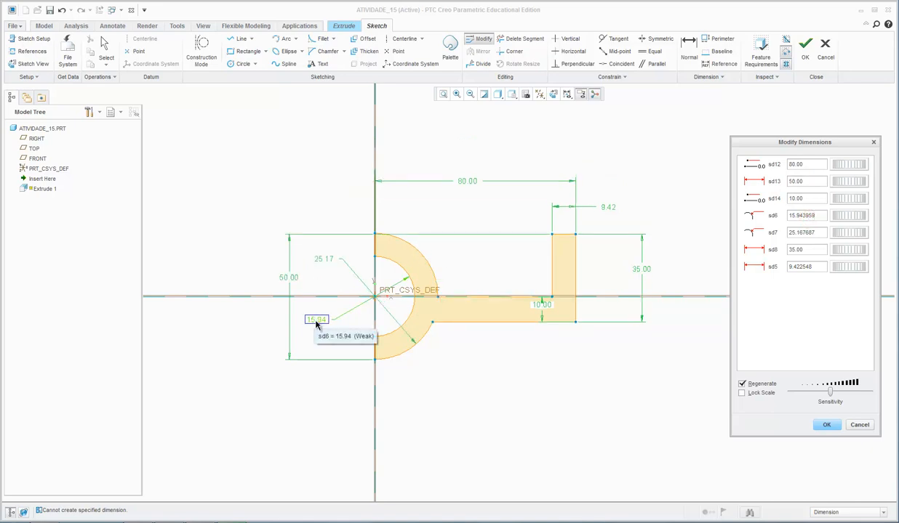
Consult the PDF drawing and set the inner arc's radius to 10 mm and the outer arc's radius to 20 mm
key(alt+Tab)
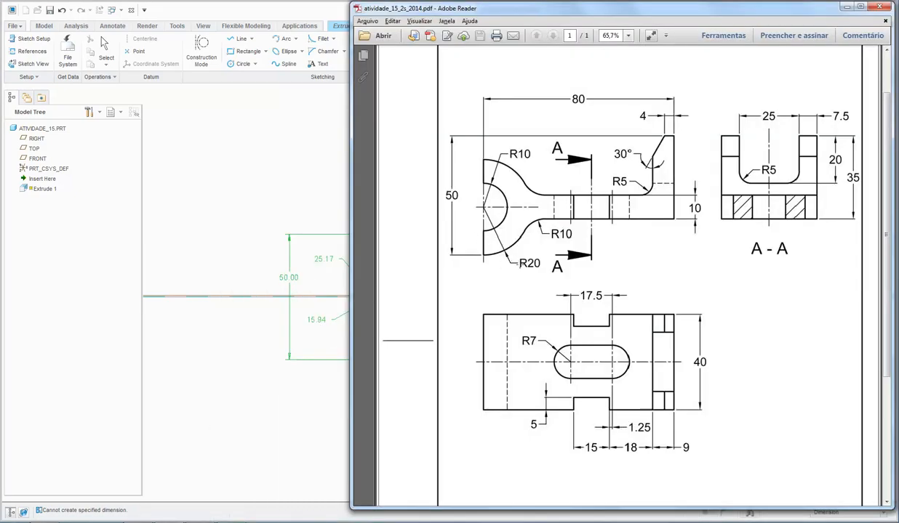
key(alt+Tab)
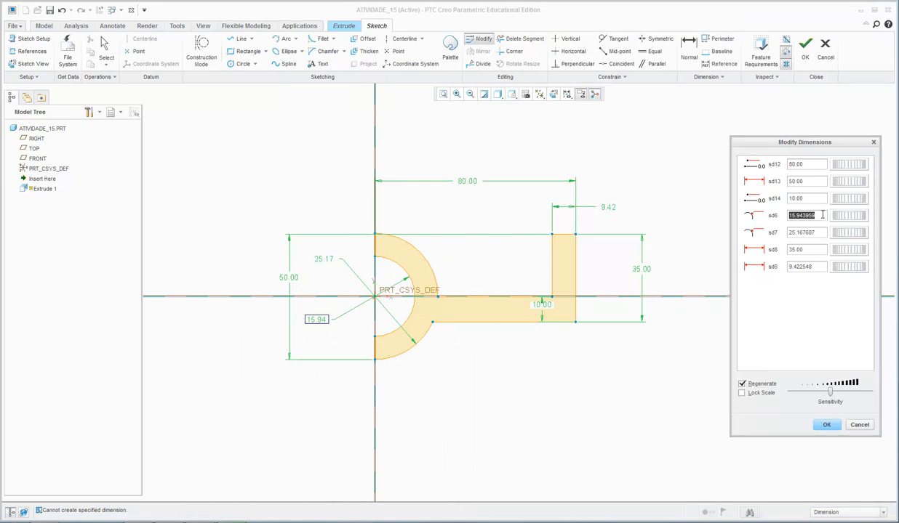
text(10)
double_click(809, 232)
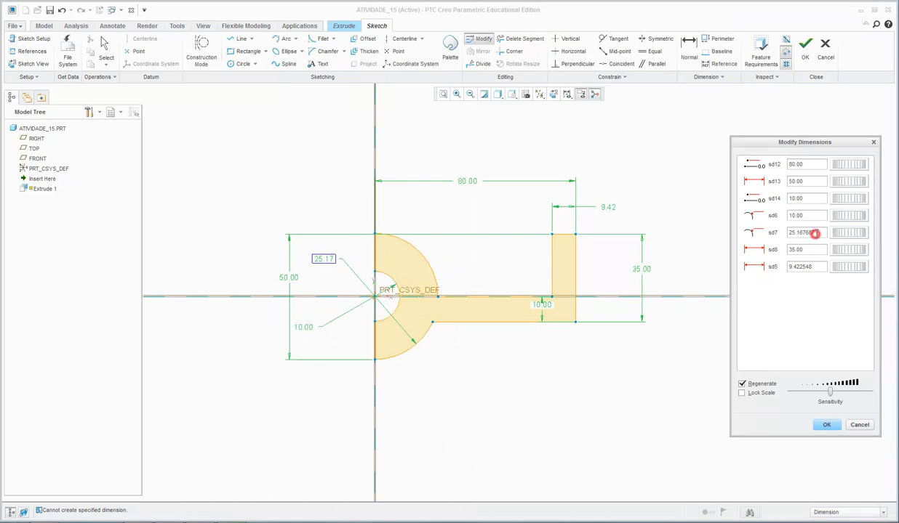
text(20)
key(Tab)
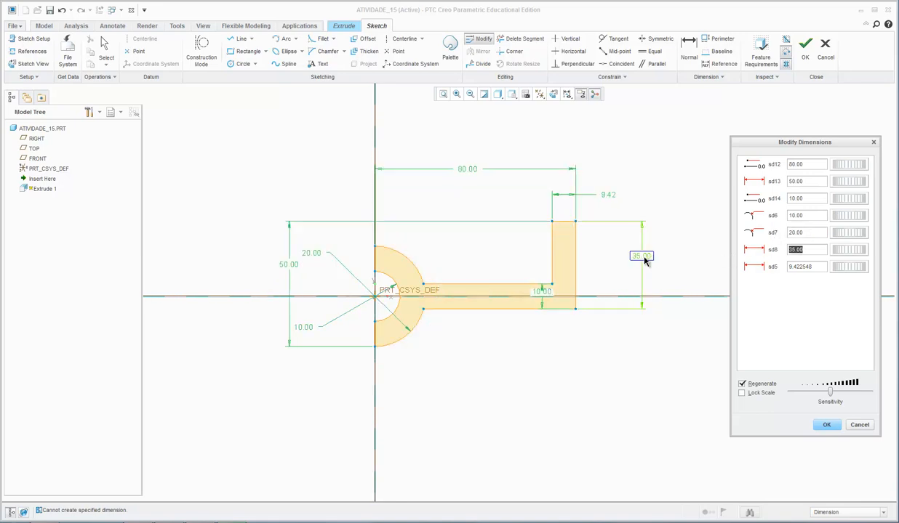
click(630, 237)
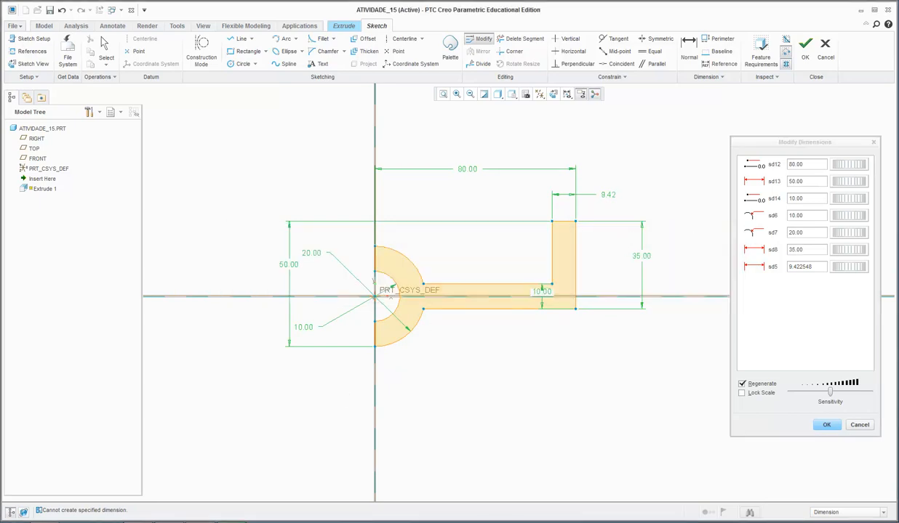
Check the PDF drawing, set the upright's thickness to 9 mm and apply all the dimension changes
key(alt+Tab)
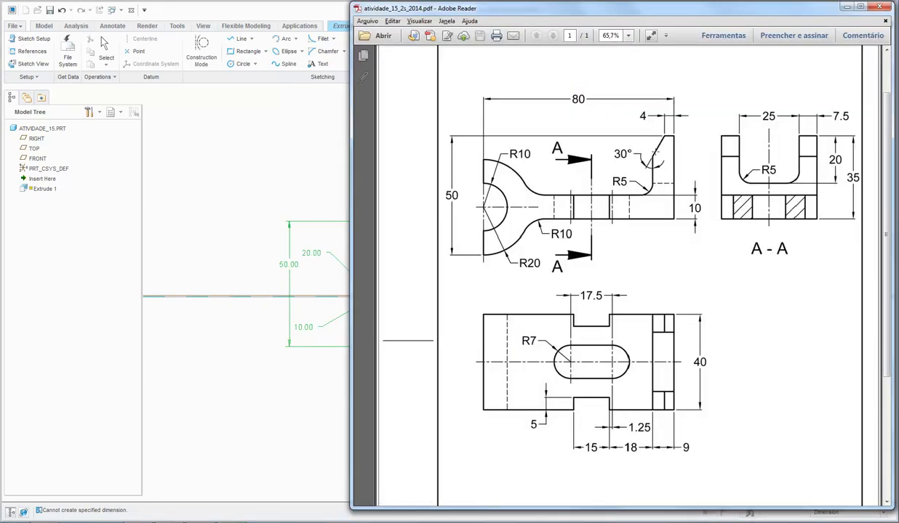
click(845, 7)
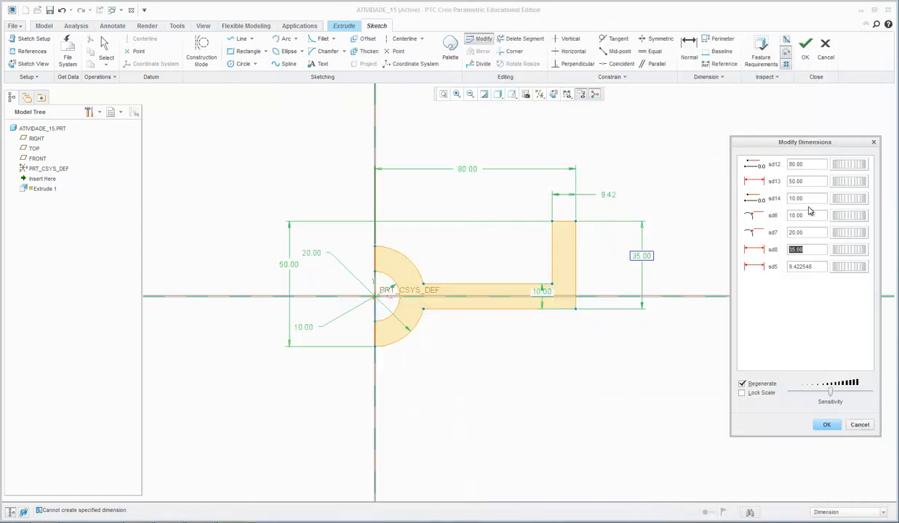
double_click(812, 266)
text(9)
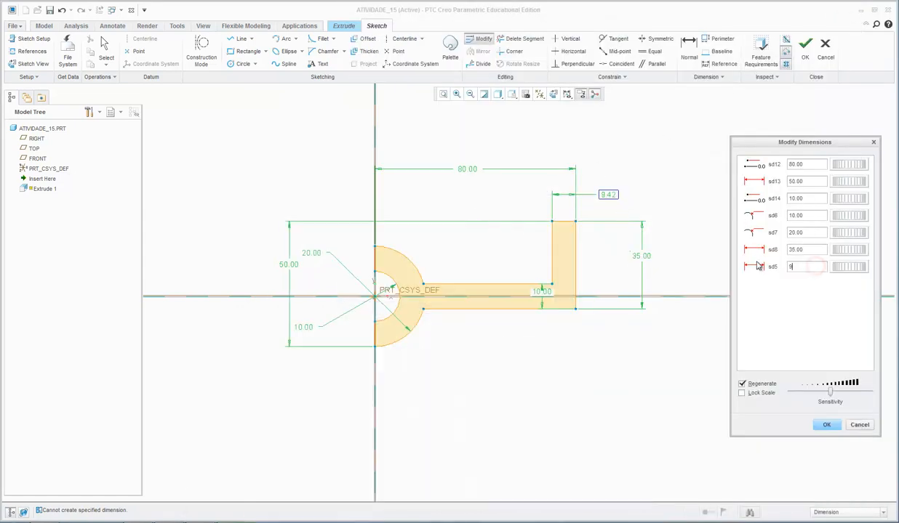
key(Return)
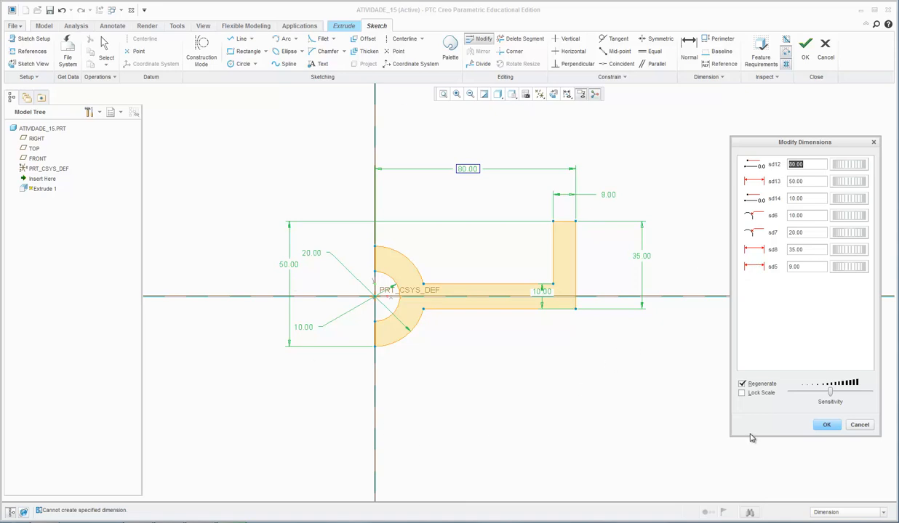
click(827, 426)
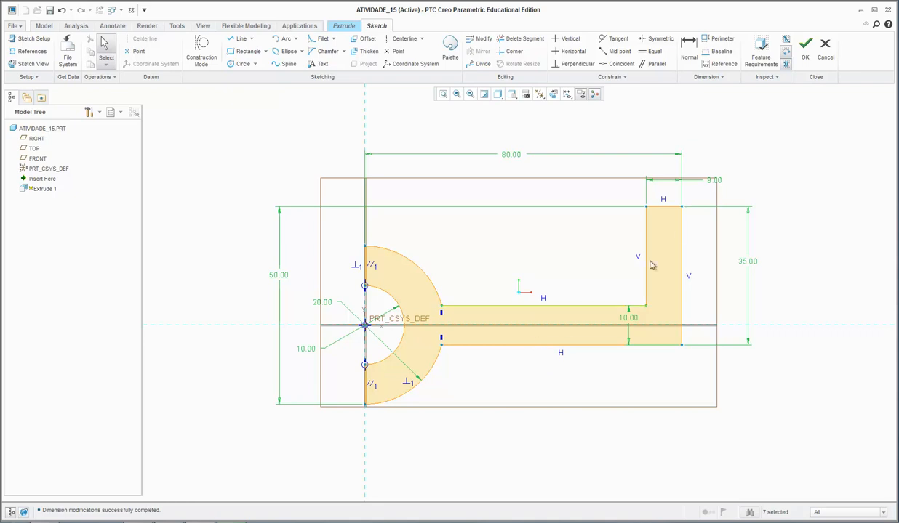
right_click(433, 248)
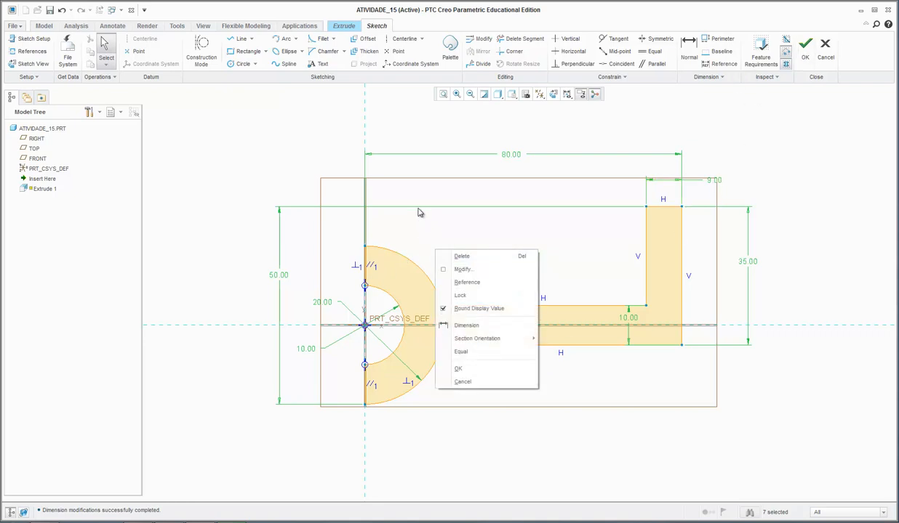
click(409, 142)
mouse_move(424, 144)
middle_down()
mouse_move(439, 160)
mouse_move(449, 148)
mouse_move(441, 162)
mouse_move(442, 154)
middle_up()
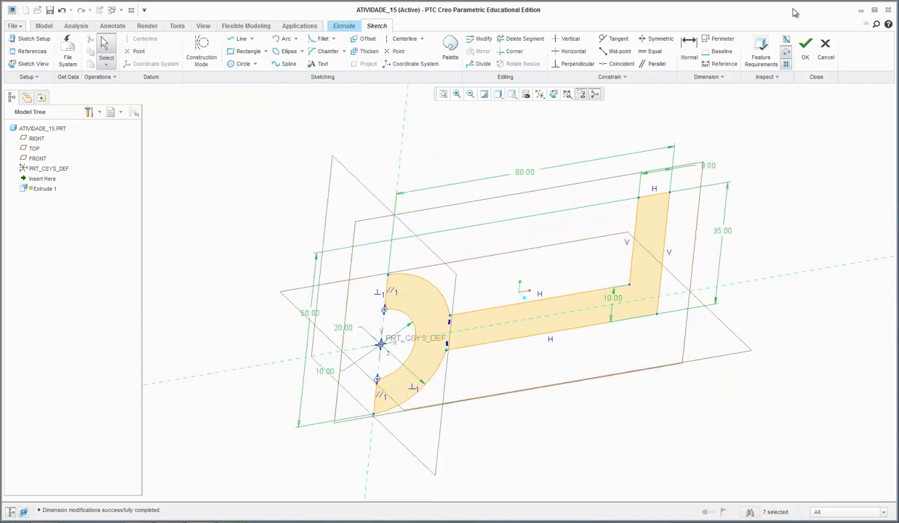
Finish the side profile sketch and make its extrusion symmetric about the sketch plane
click(807, 60)
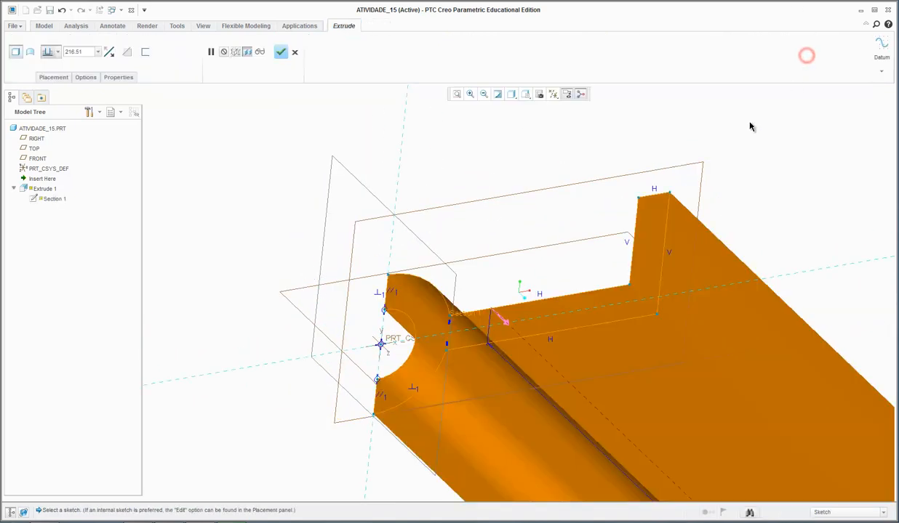
scroll(400, 320, down, 4)
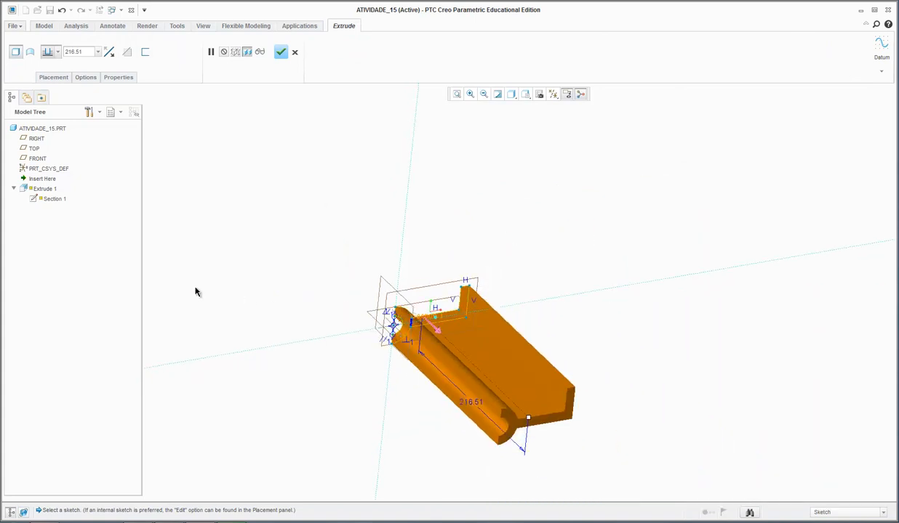
scroll(376, 357, up, 3)
scroll(376, 349, down, 2)
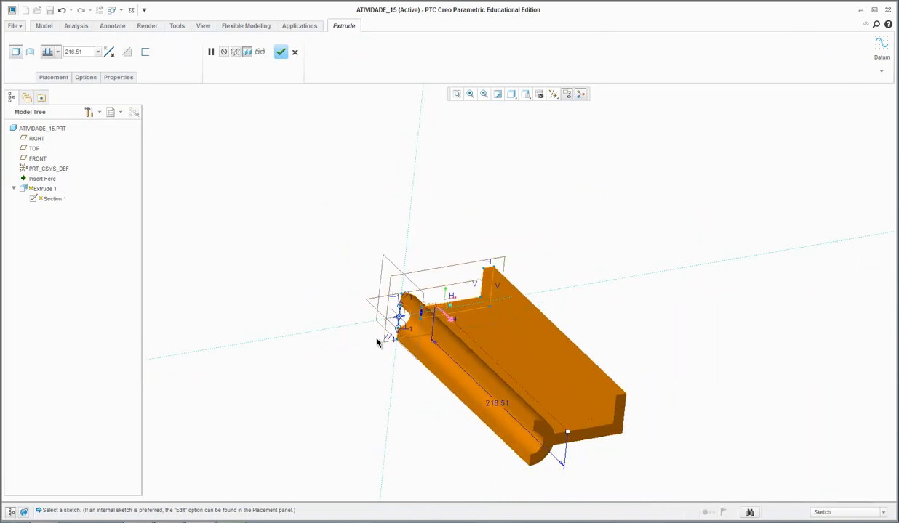
drag(567, 434, 355, 185)
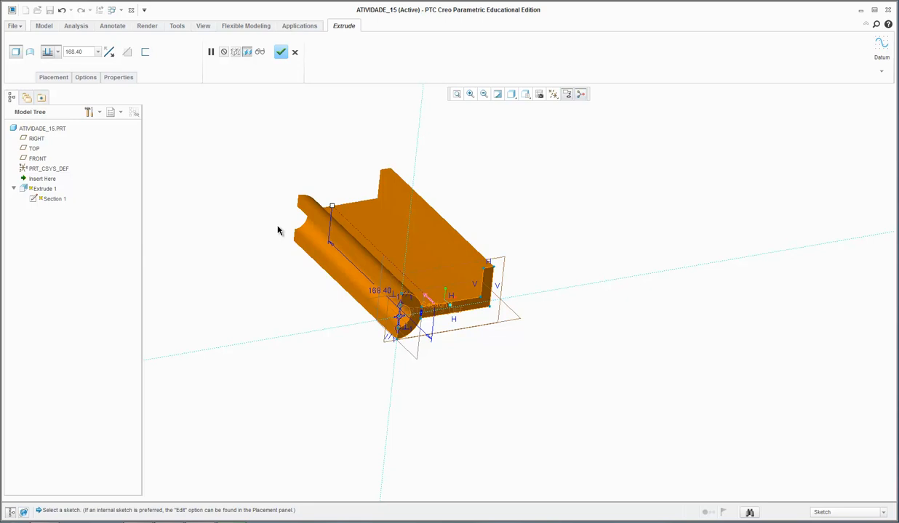
click(57, 52)
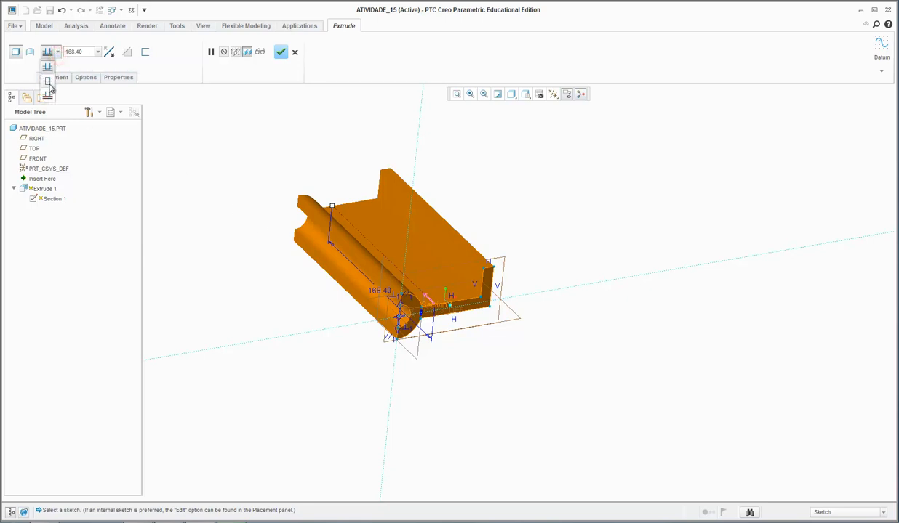
click(48, 81)
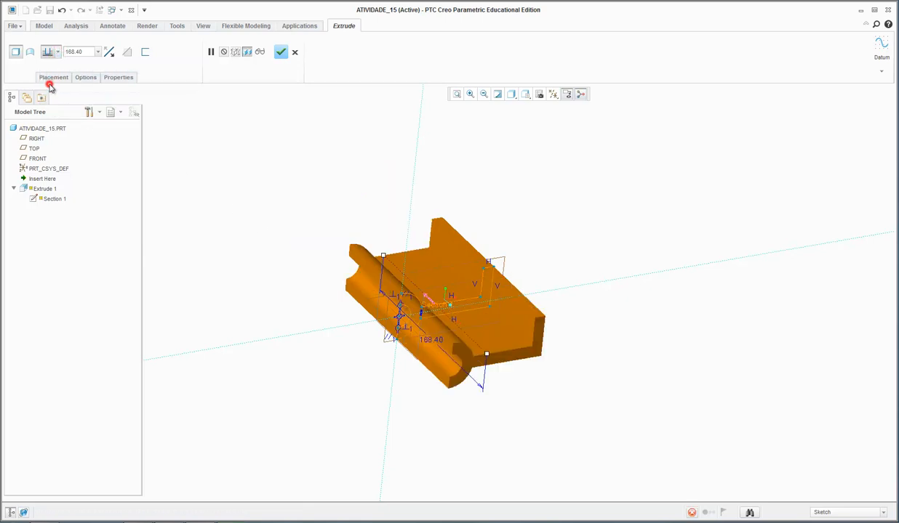
Check the part's width in the PDF drawing, set the symmetric extrusion depth to 40 mm and complete the feature
click(86, 52)
key(alt+Tab)
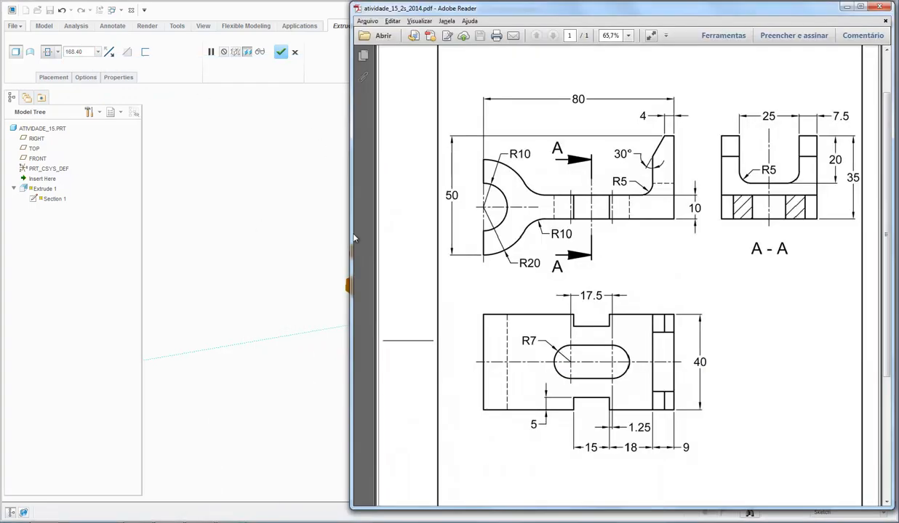
key(alt+Tab)
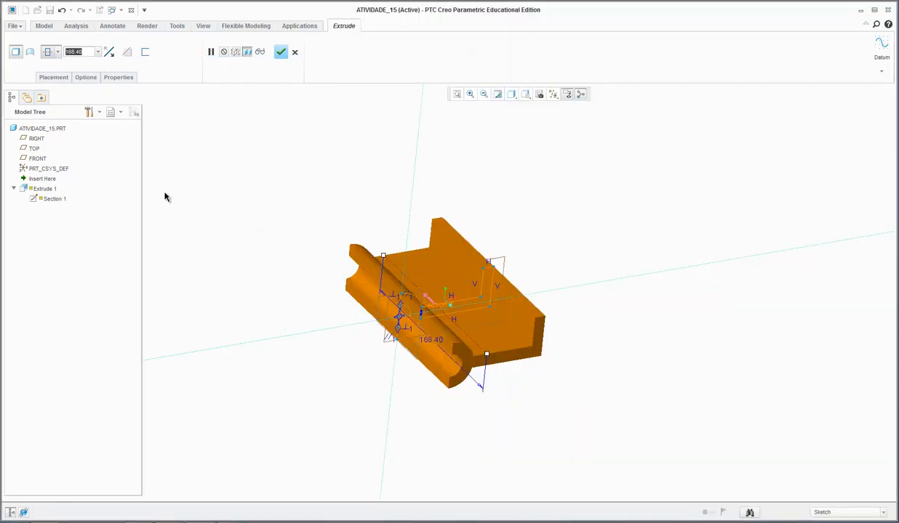
text(40)
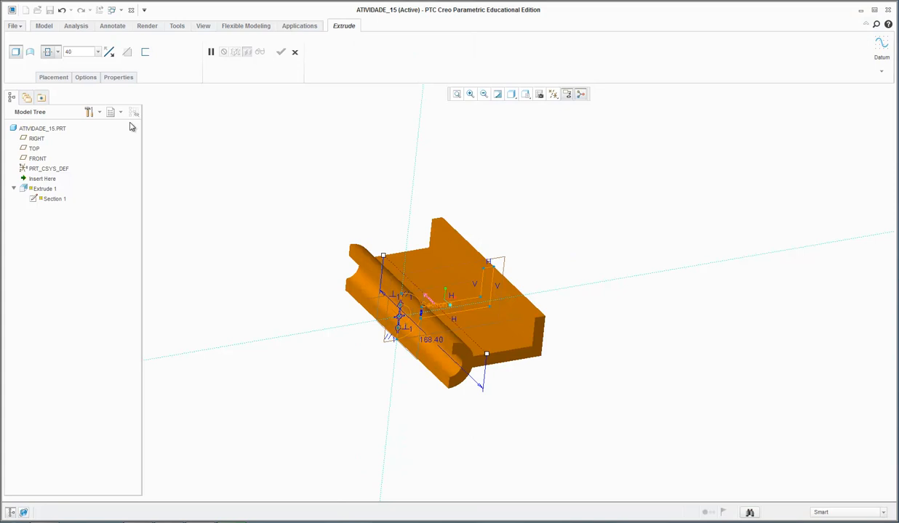
key(Return)
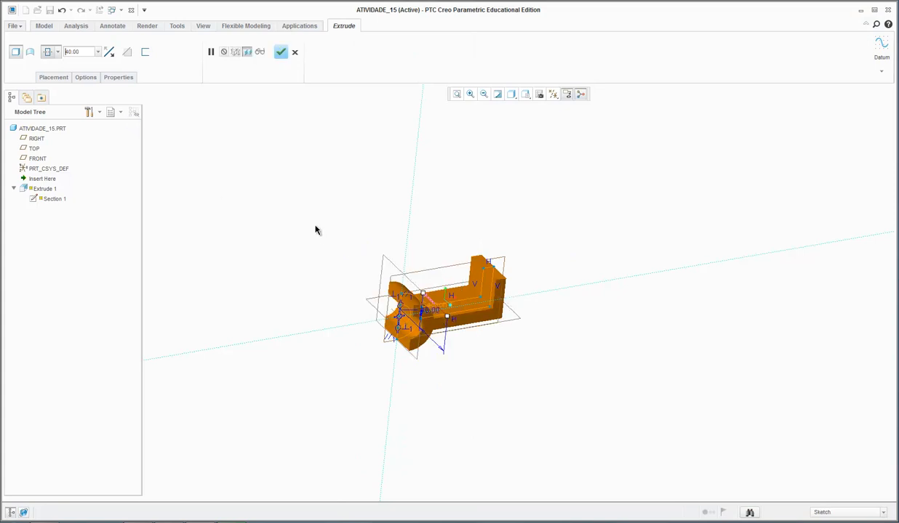
mouse_move(314, 230)
middle_down()
mouse_move(327, 261)
mouse_move(317, 238)
mouse_move(291, 239)
mouse_move(288, 229)
mouse_move(296, 239)
mouse_move(309, 232)
middle_up()
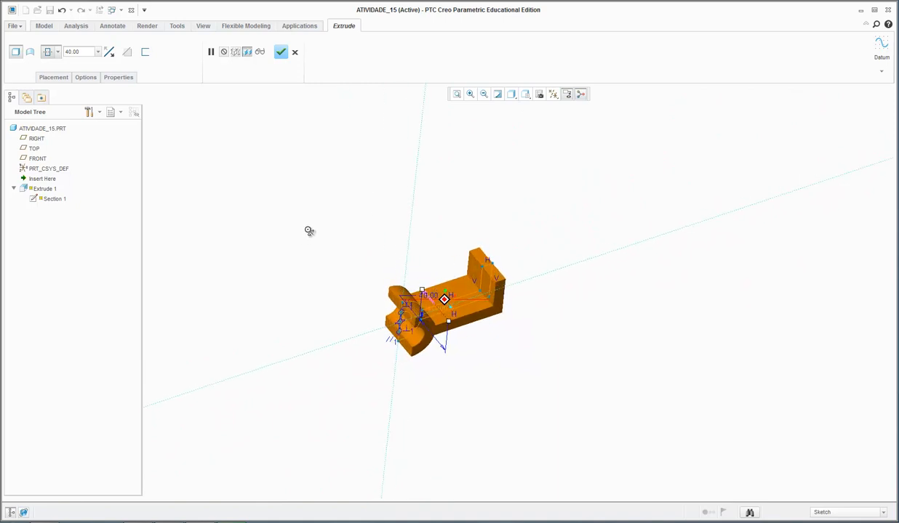
click(281, 53)
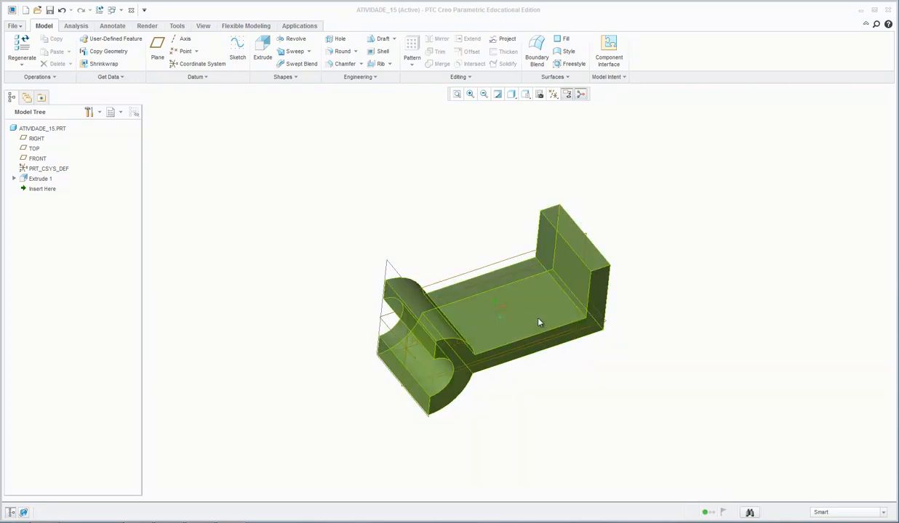
Consult the PDF drawing, minimize it and start a new Extrude with its sketch on the arm's flat upper face
key(alt+Tab)
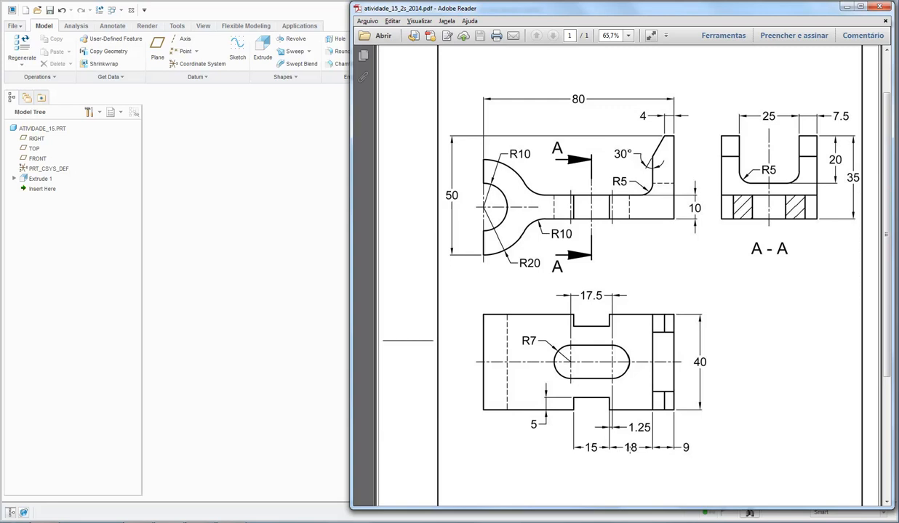
click(845, 7)
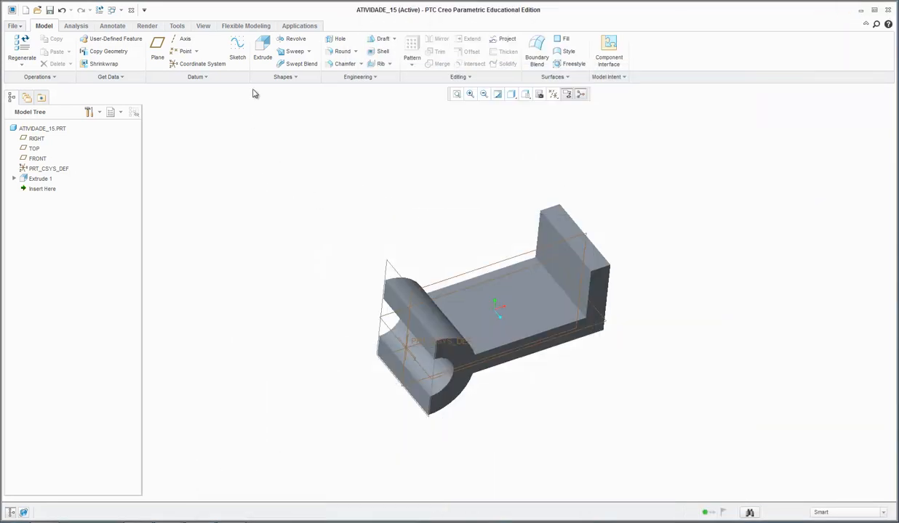
click(259, 60)
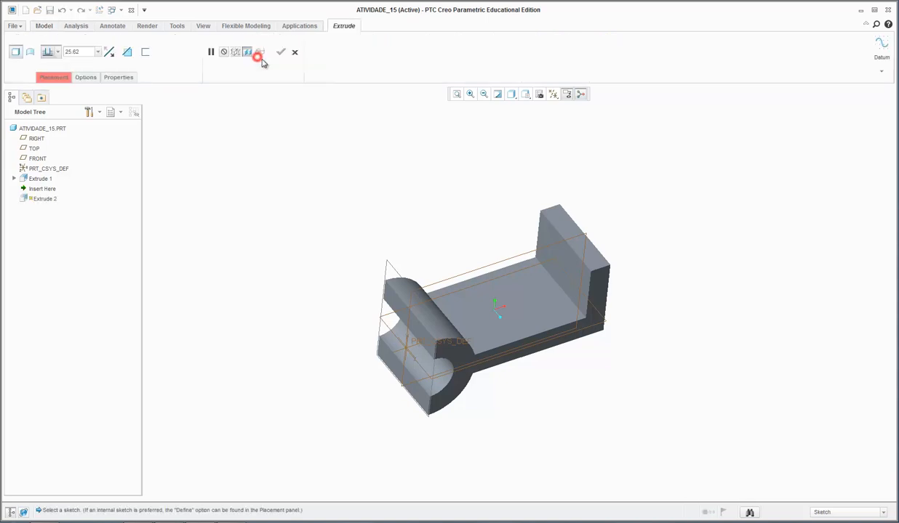
click(46, 78)
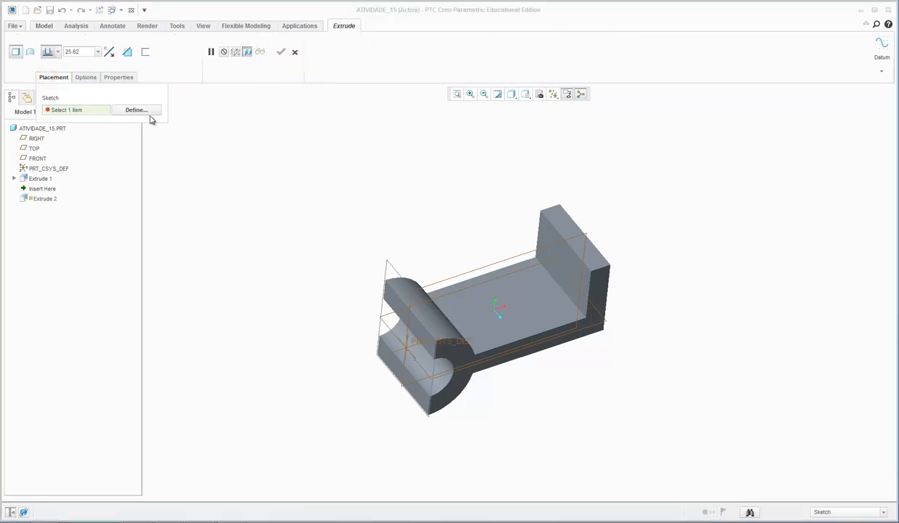
click(131, 109)
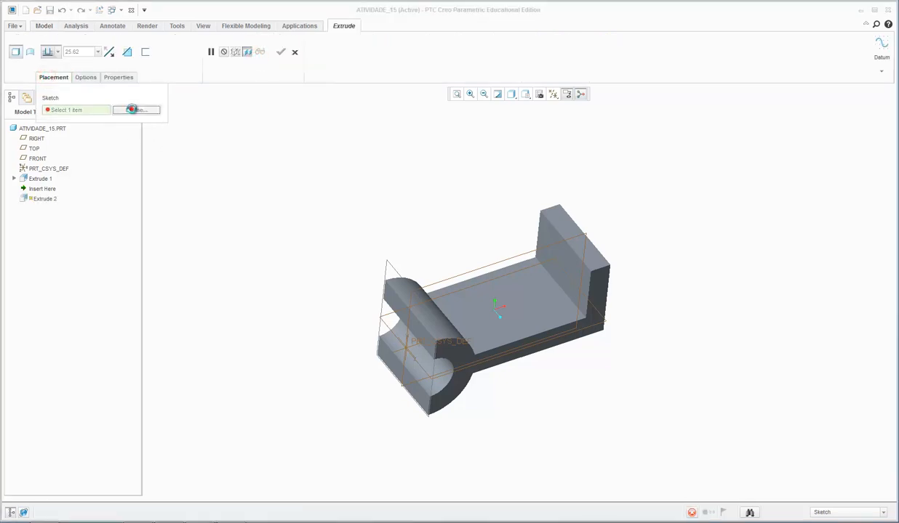
click(506, 301)
click(892, 224)
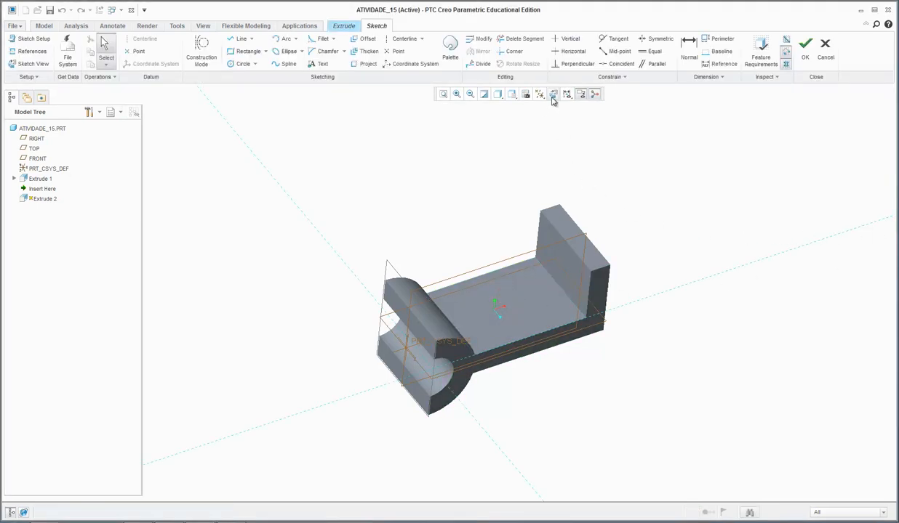
Orient the sketch plane parallel to the screen and set the display style to Shading With Edges
click(553, 96)
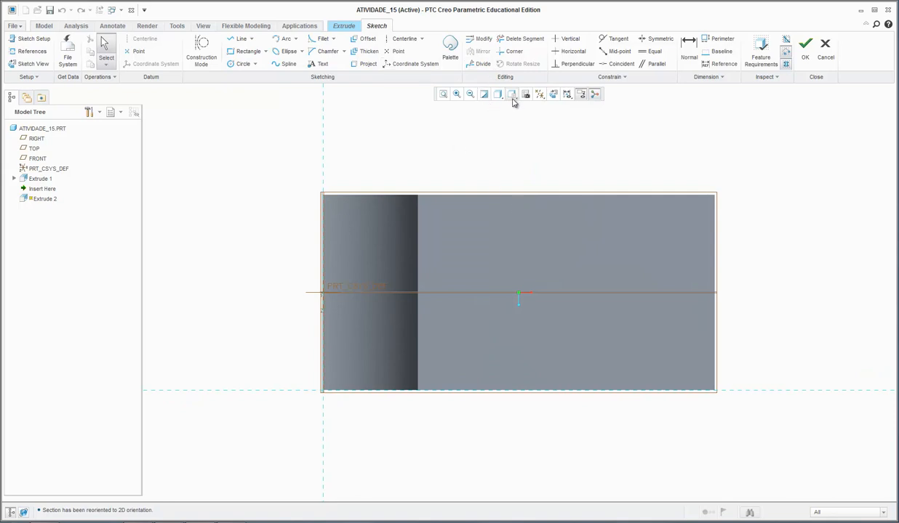
click(499, 96)
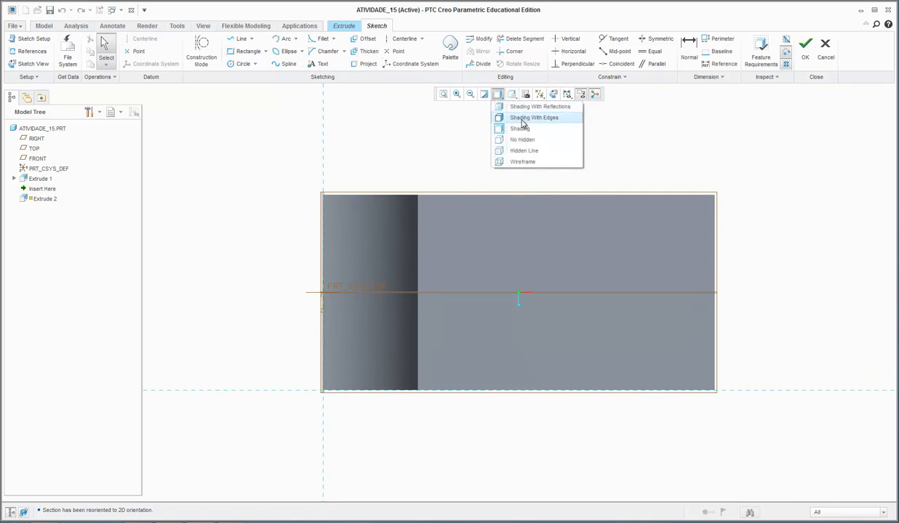
click(522, 119)
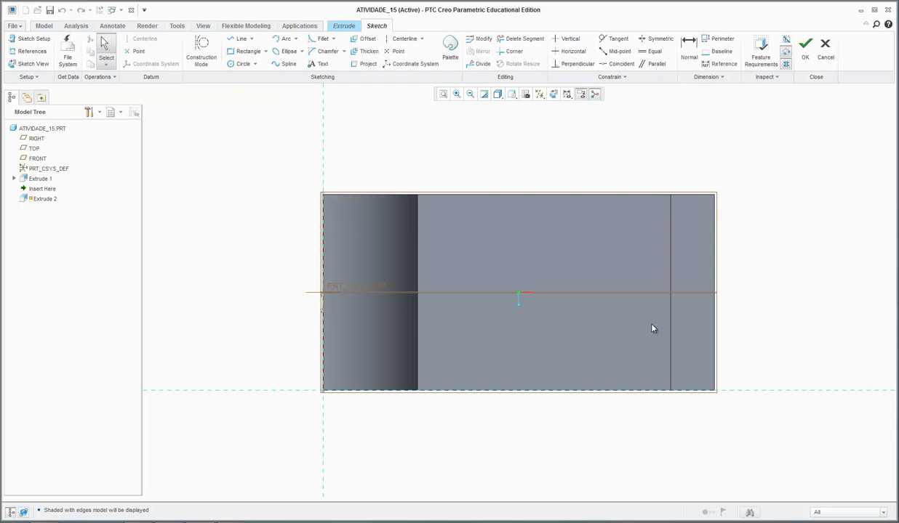
click(421, 39)
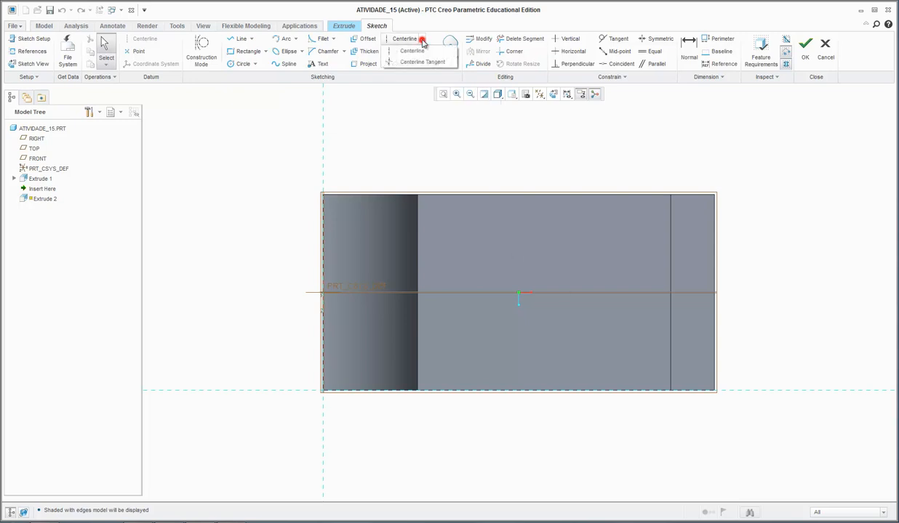
click(411, 51)
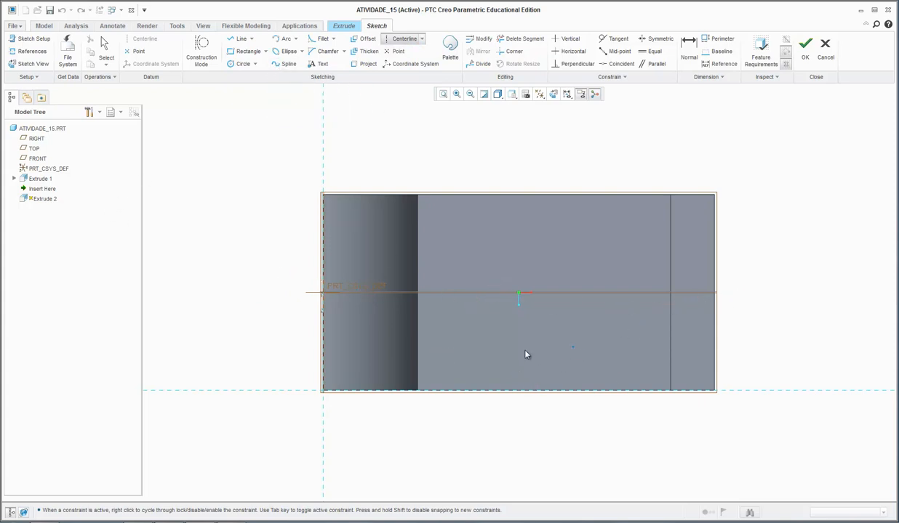
click(405, 40)
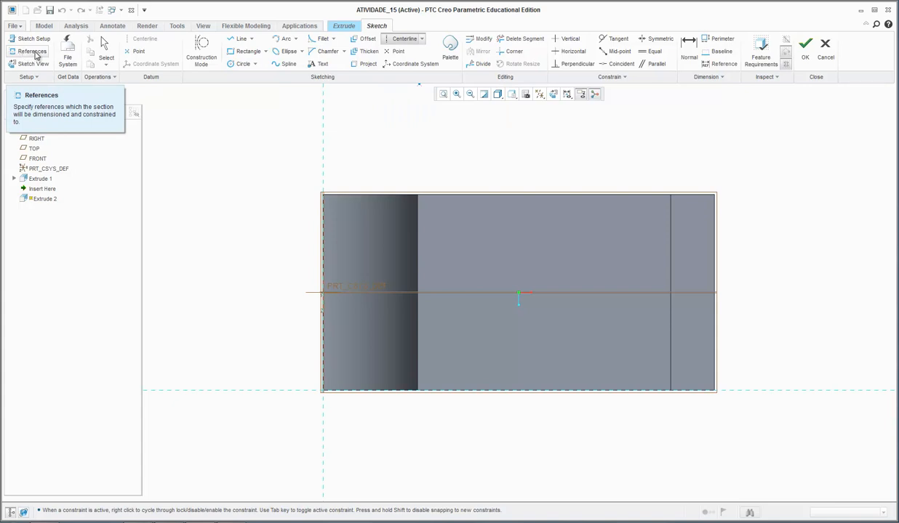
Add the FRONT datum plane as a sketch reference and draw a horizontal centerline along it
click(31, 52)
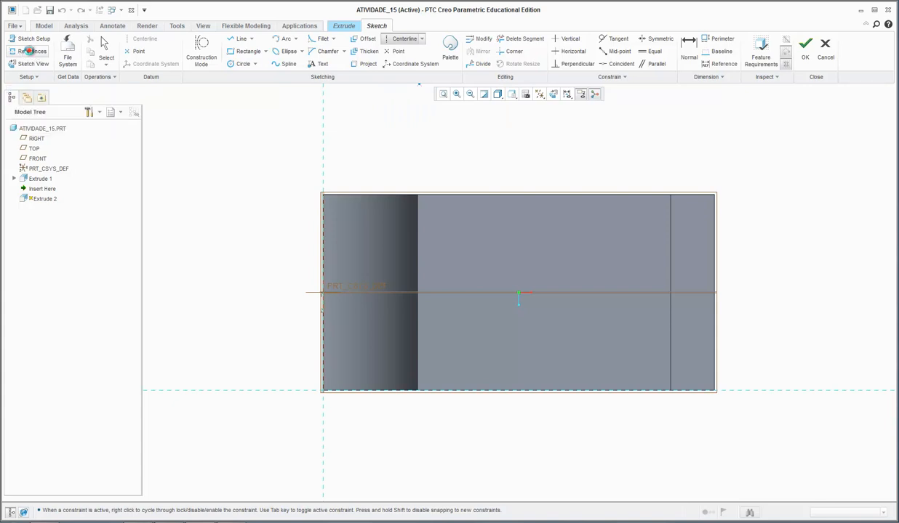
click(505, 294)
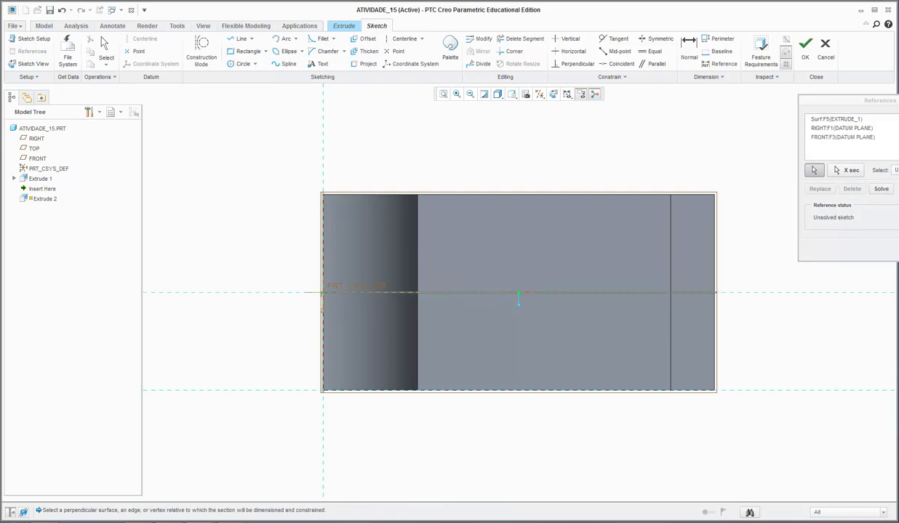
click(862, 250)
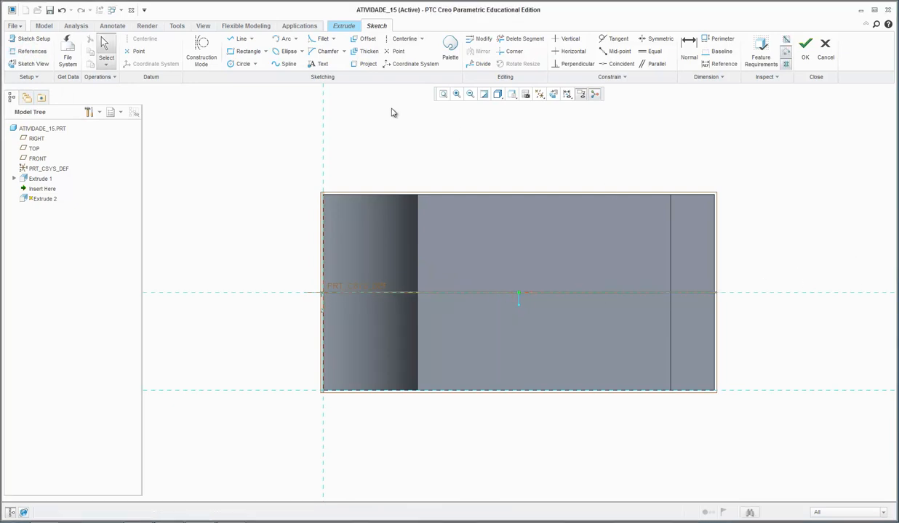
click(403, 40)
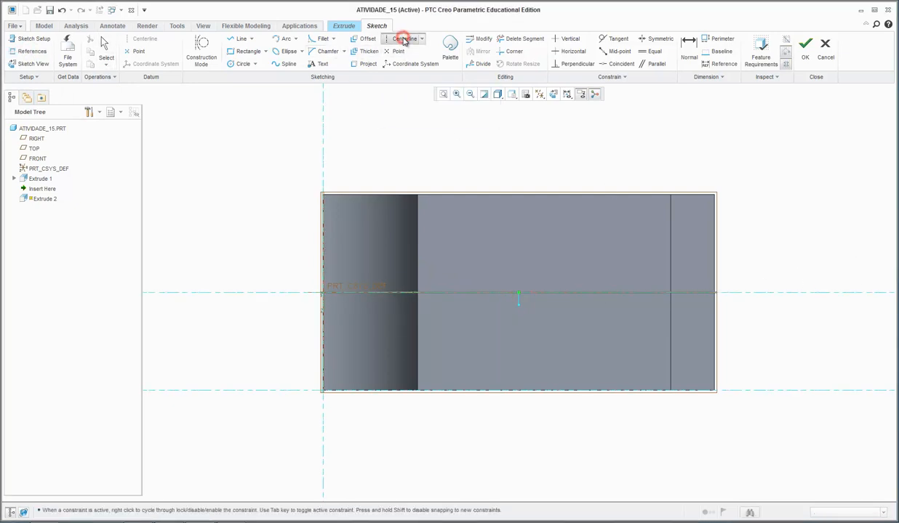
click(238, 294)
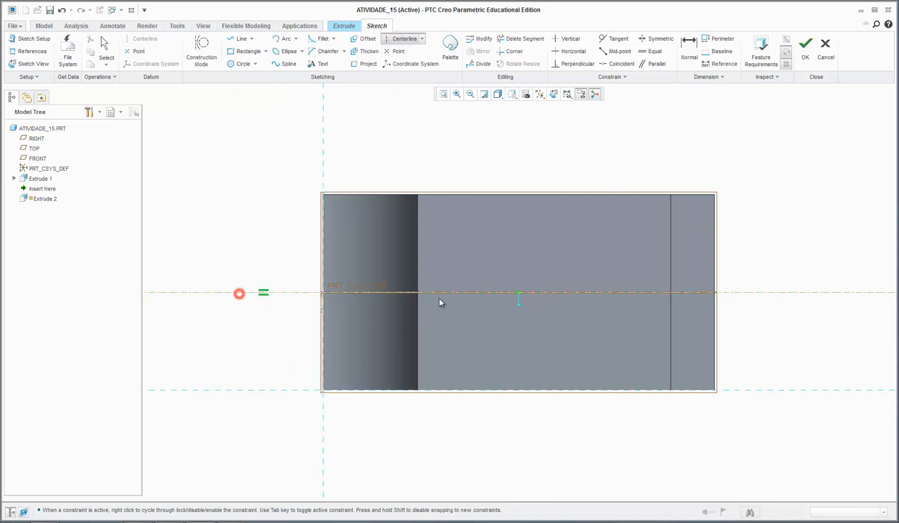
click(779, 298)
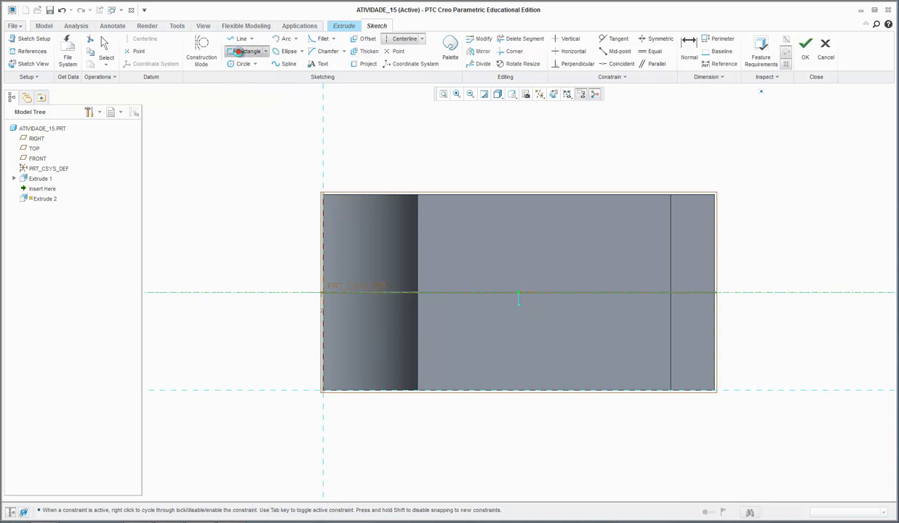
Sketch a rectangle about 21 mm wide on the arm's long reference edge, about 34 mm from RIGHT, and move its width dimension outside the part
click(240, 53)
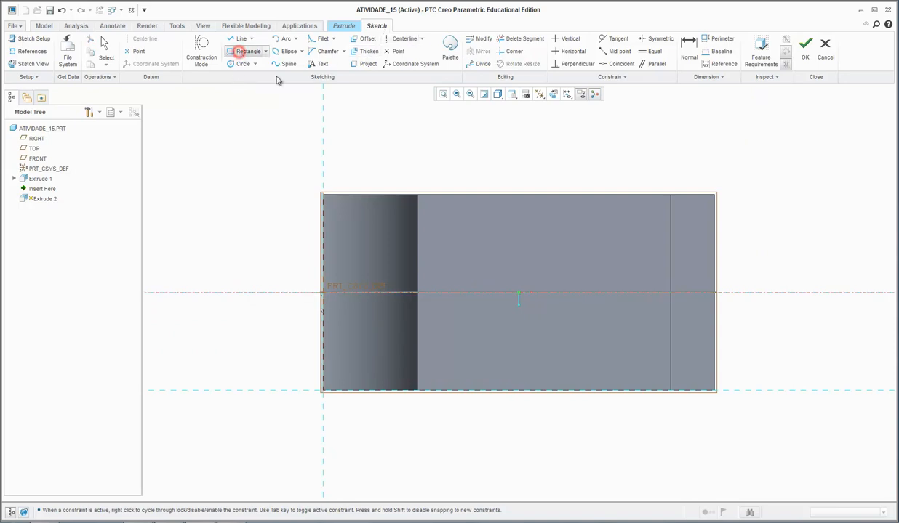
click(491, 392)
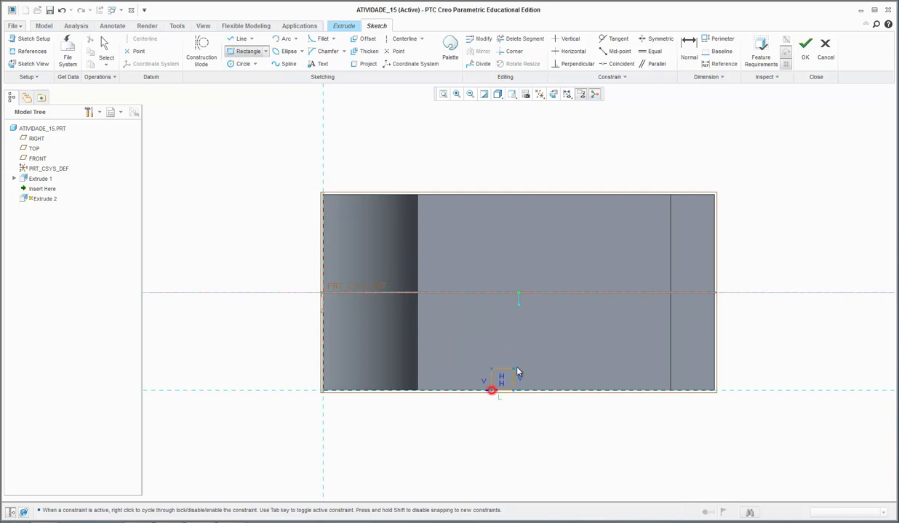
click(593, 365)
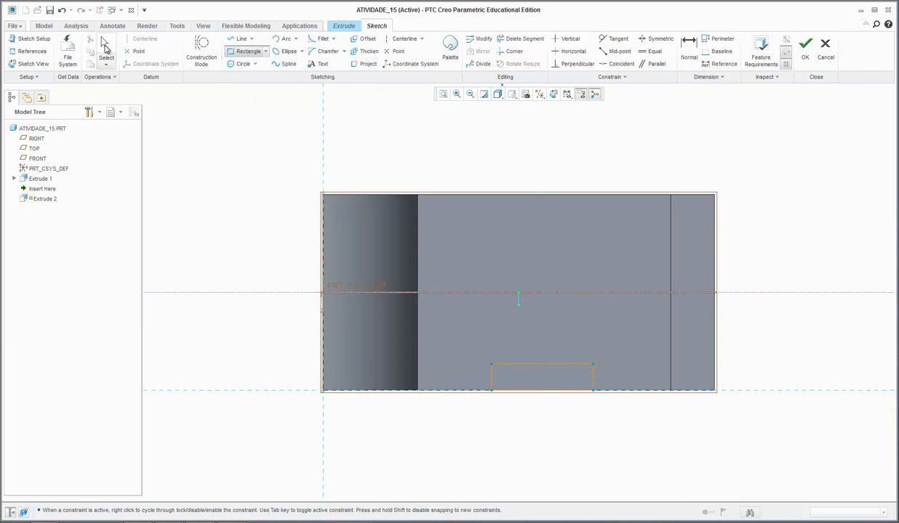
click(105, 47)
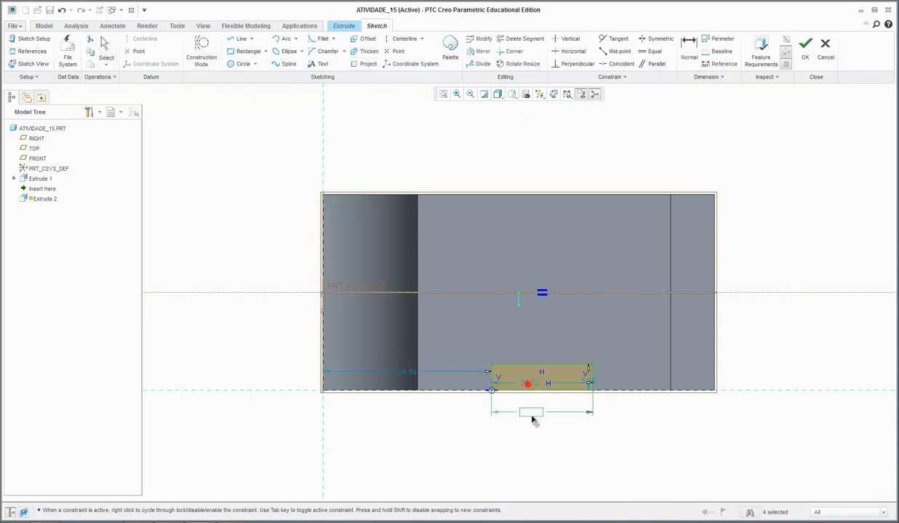
drag(533, 421, 531, 449)
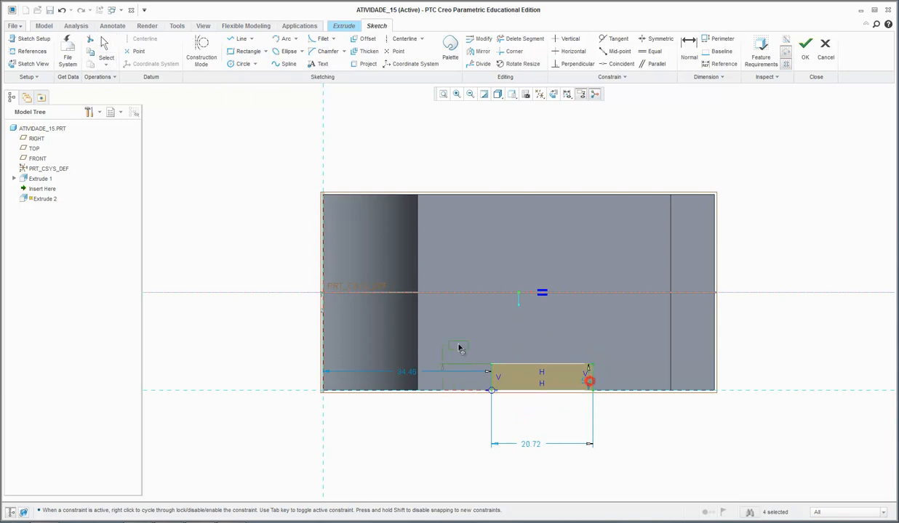
Move the rectangle's height dimension outside the part, then set the height to 5 mm and the width to 15 mm
drag(458, 345, 462, 428)
double_click(462, 427)
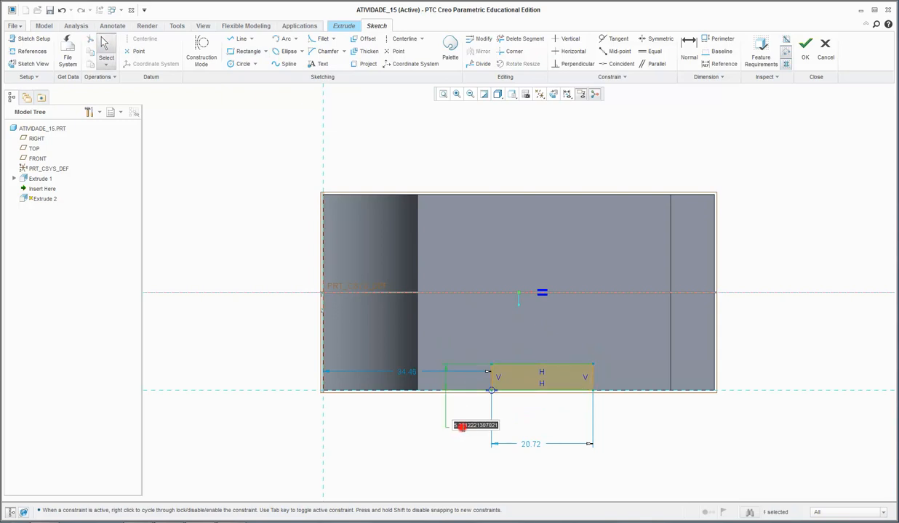
text(5)
key(Return)
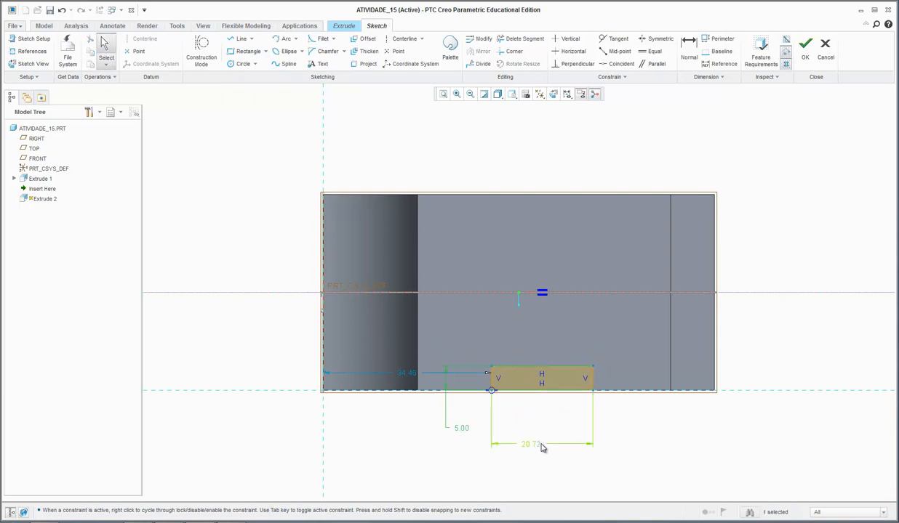
double_click(531, 445)
text(15)
key(Return)
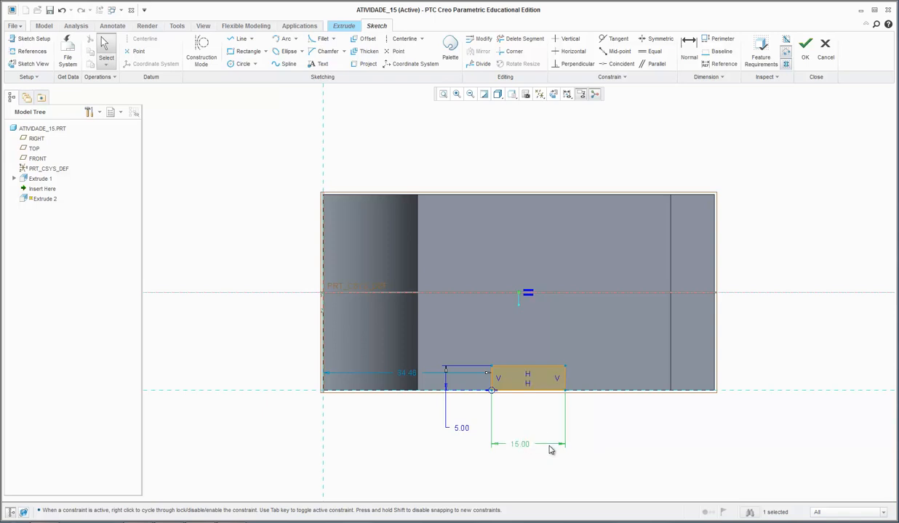
Consult the PDF drawing and dimension the rectangle's nearer side to the upright wall's inner face at 18 mm
click(178, 522)
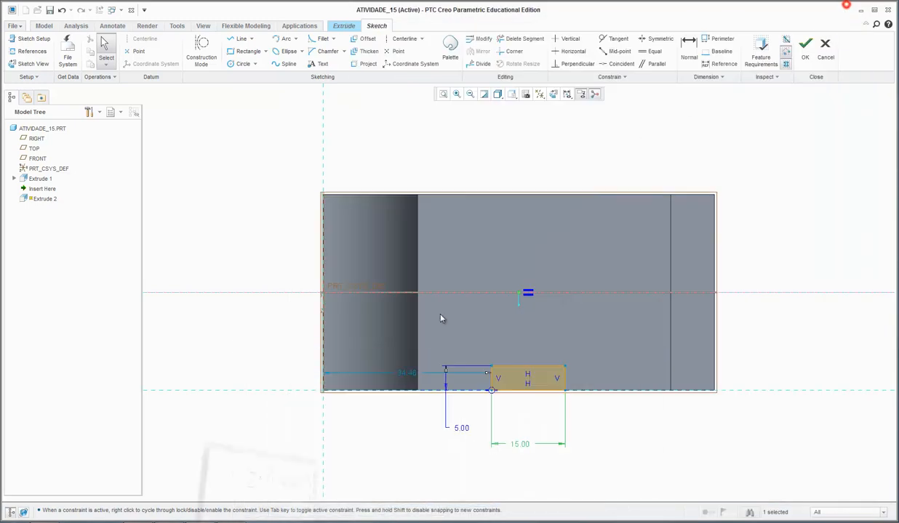
click(845, 6)
mouse_move(402, 375)
mouse_down()
mouse_move(399, 477)
mouse_move(387, 471)
mouse_move(404, 471)
mouse_up()
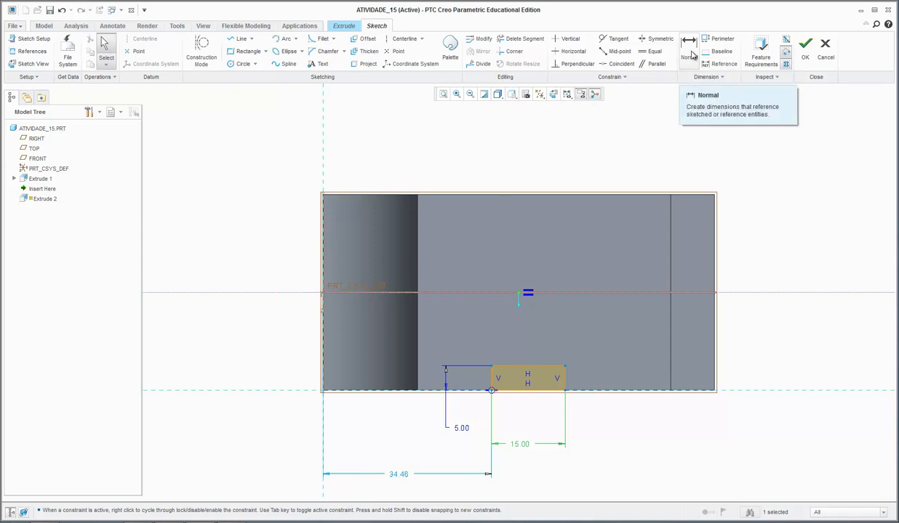
click(692, 55)
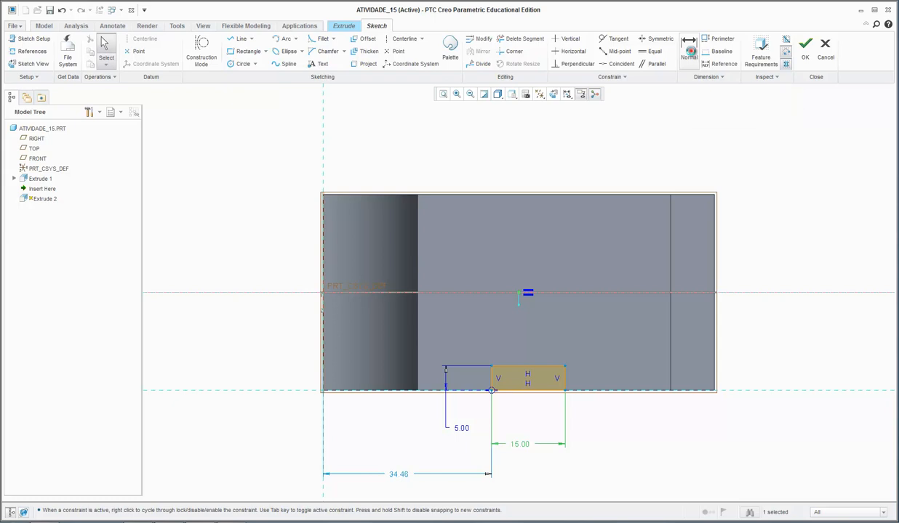
click(565, 381)
click(668, 375)
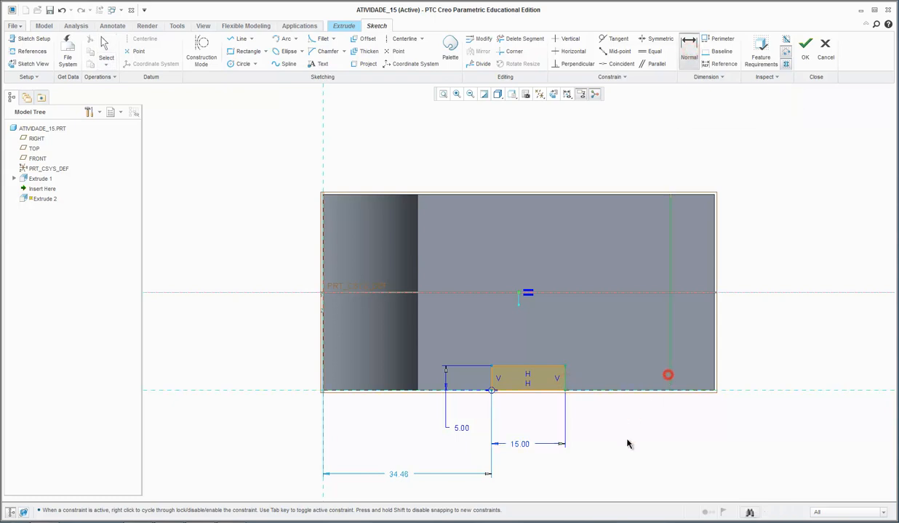
middle_click(625, 439)
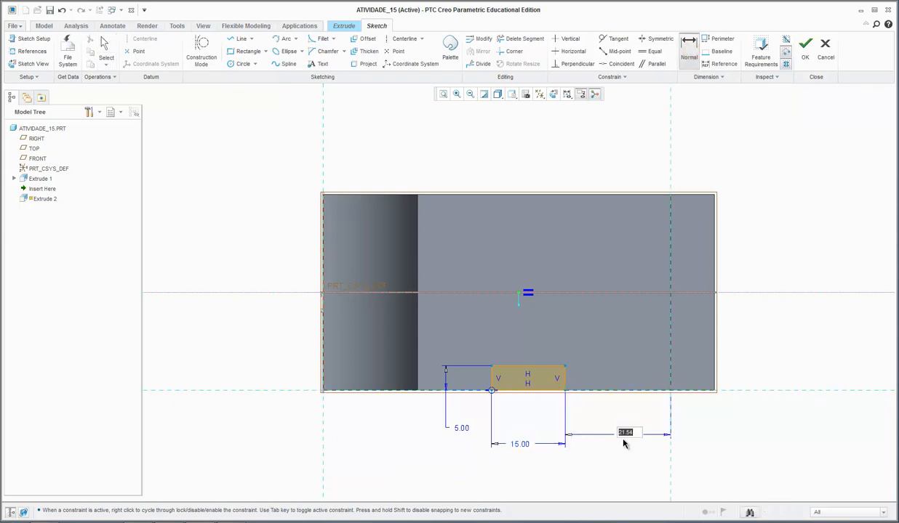
key(alt+Tab)
key(alt+Tab)
double_click(623, 435)
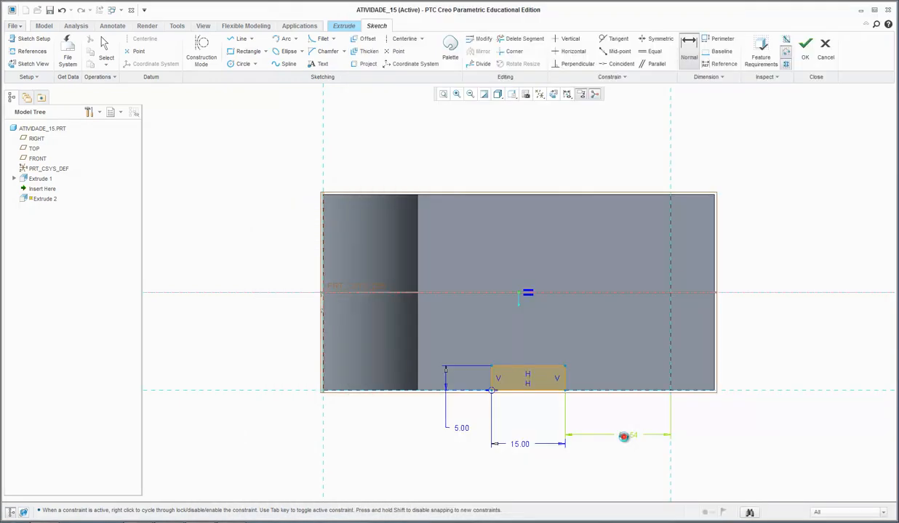
text(18)
key(Return)
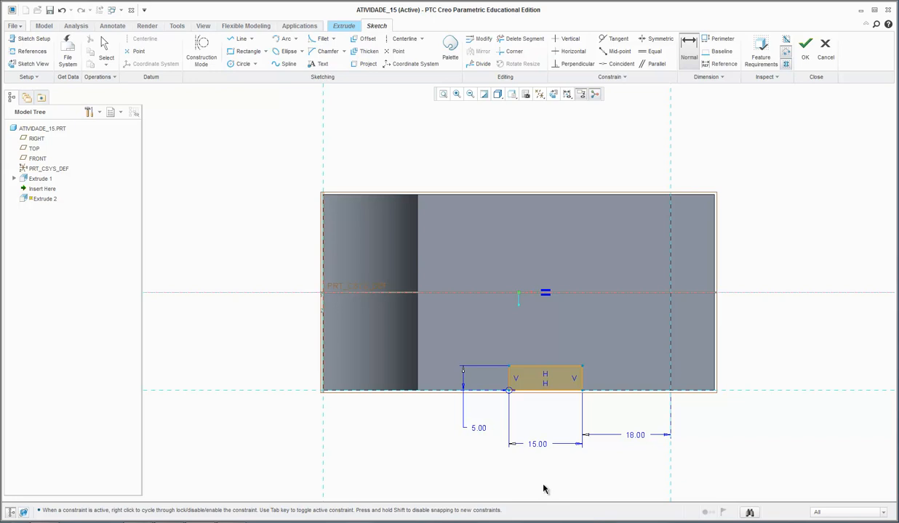
Mirror the 15 x 5 mm rectangle about the horizontal centerline onto the arm's opposite long edge
click(409, 452)
click(104, 45)
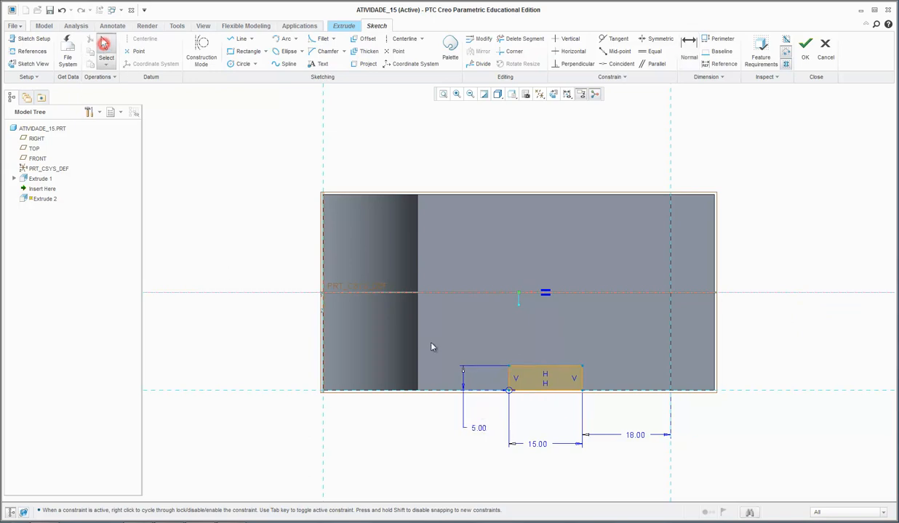
drag(485, 407, 607, 352)
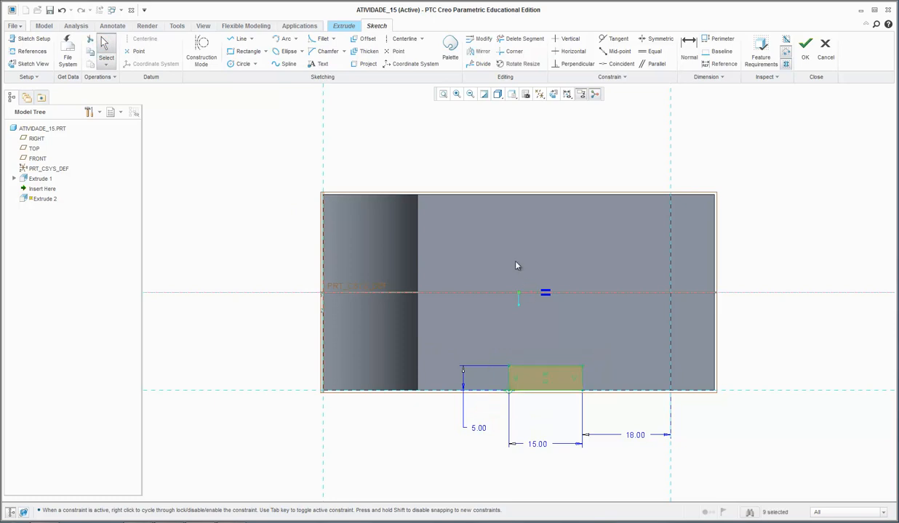
click(481, 54)
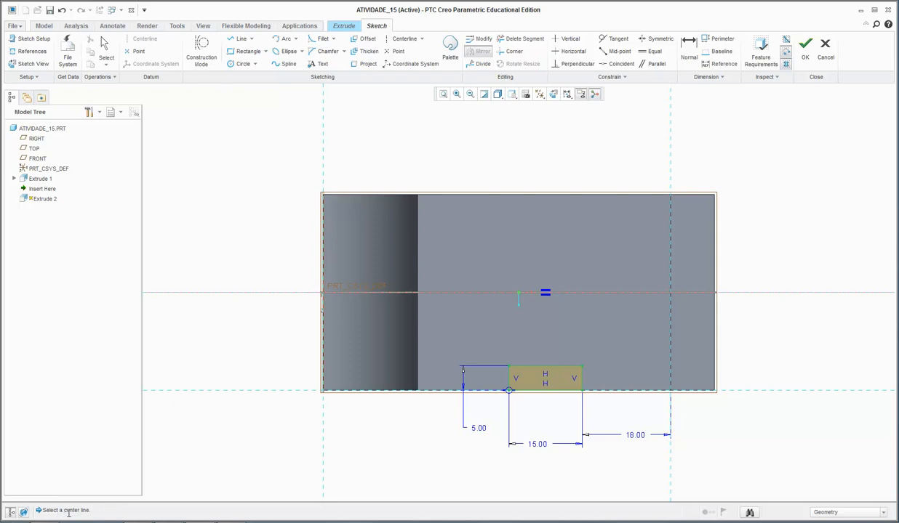
click(289, 295)
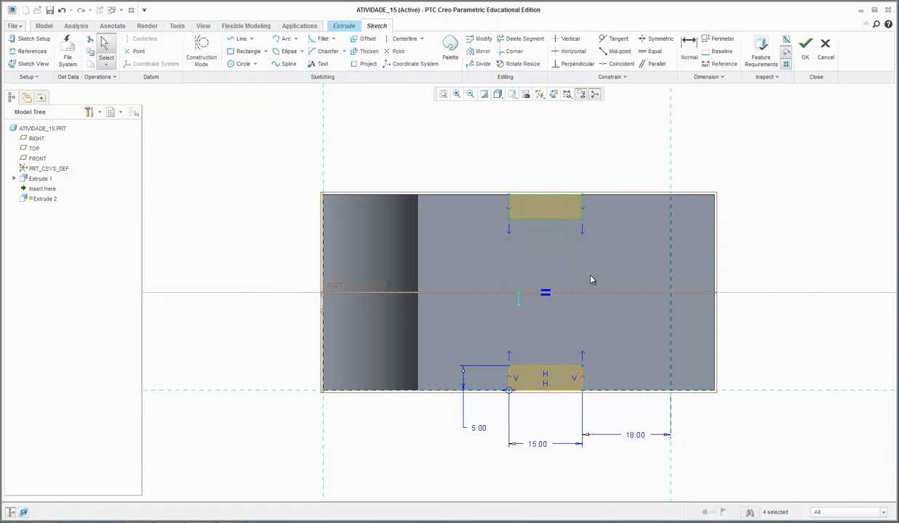
Finish the sketch and set the extrusion to remove material downward through the arm
click(804, 47)
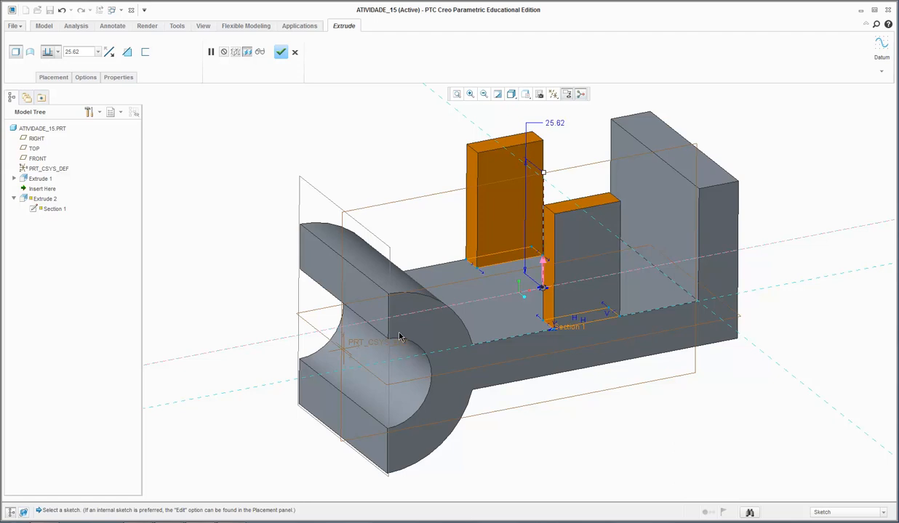
click(127, 53)
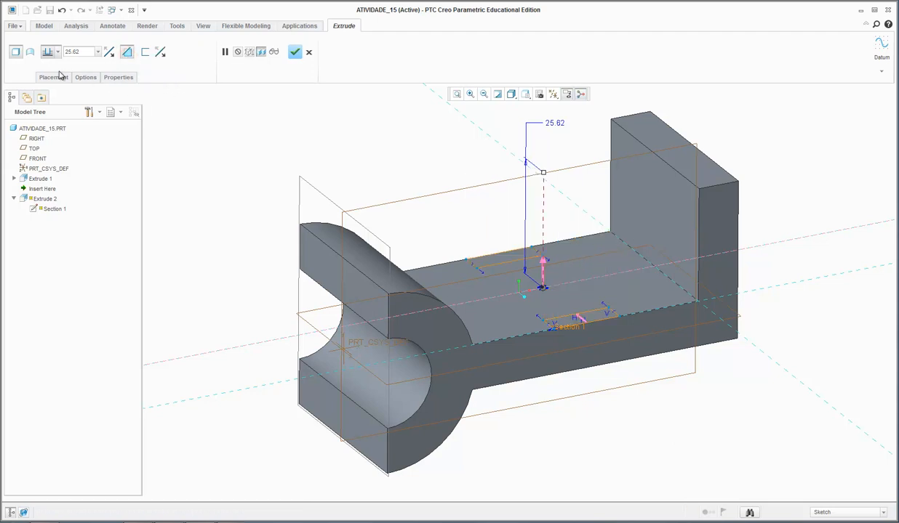
click(109, 52)
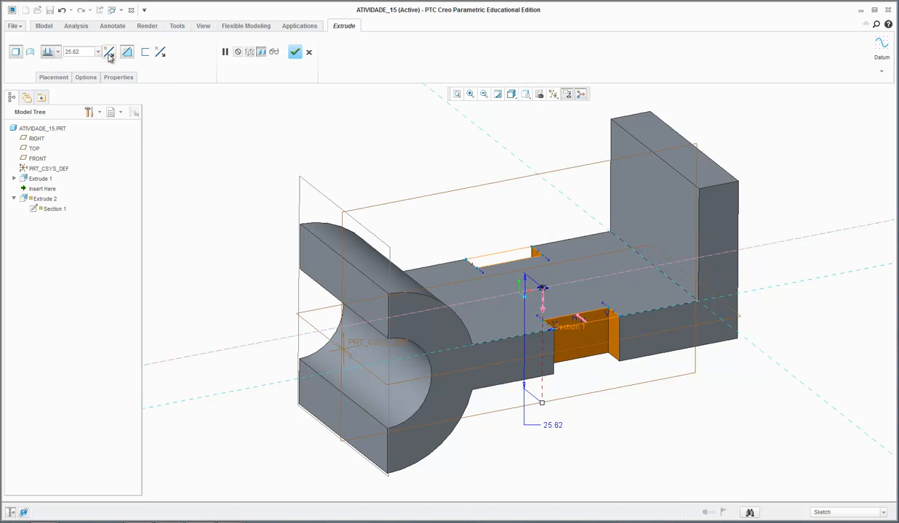
Compare adding and removing material in both extrusion directions, returning to a downward cut into the arm
click(108, 53)
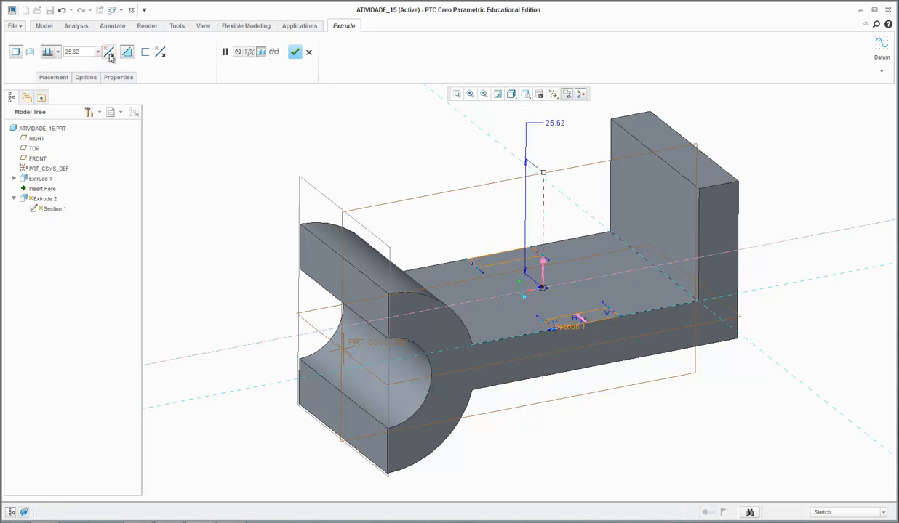
click(126, 52)
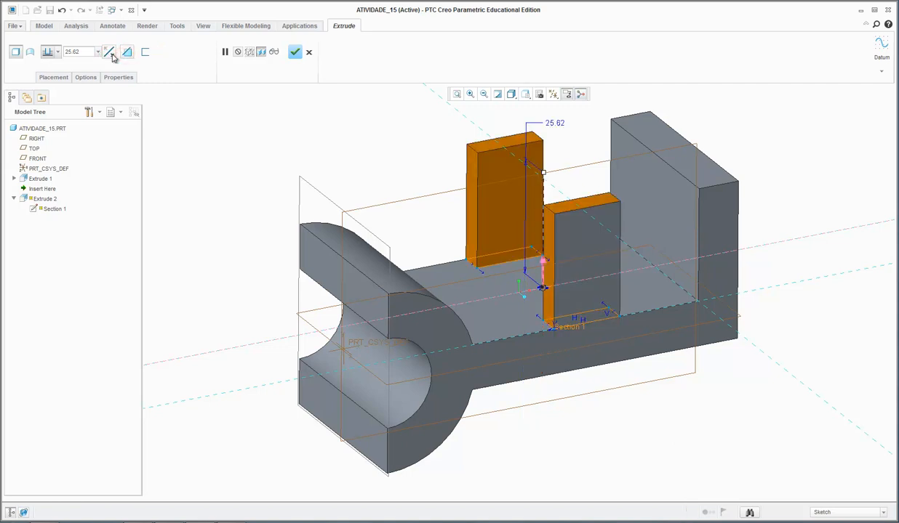
click(112, 54)
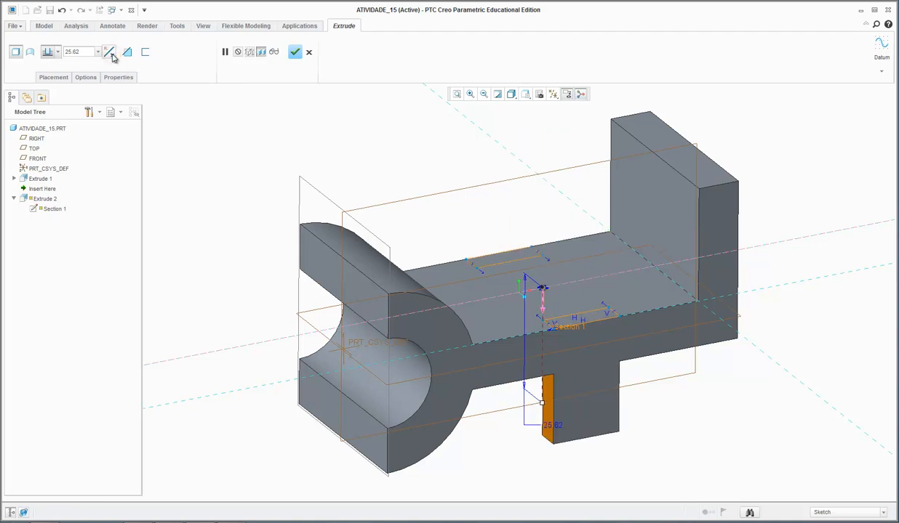
click(111, 53)
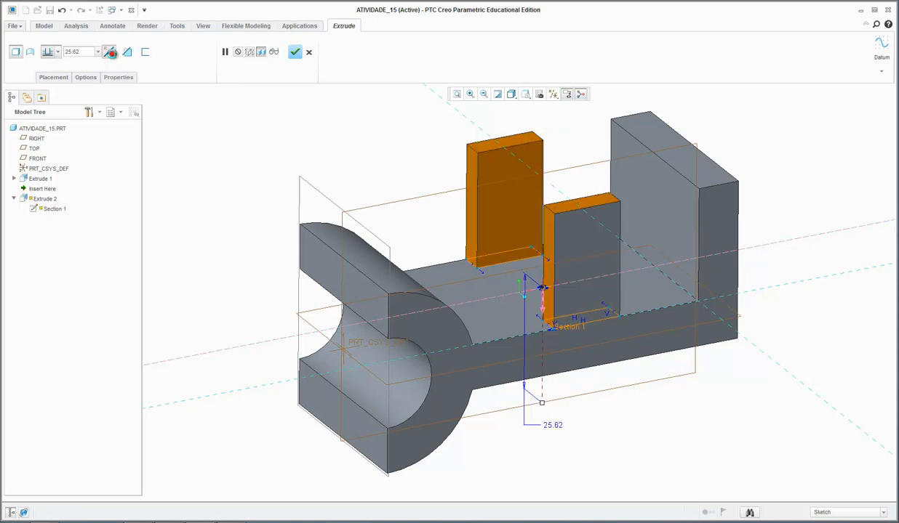
click(111, 54)
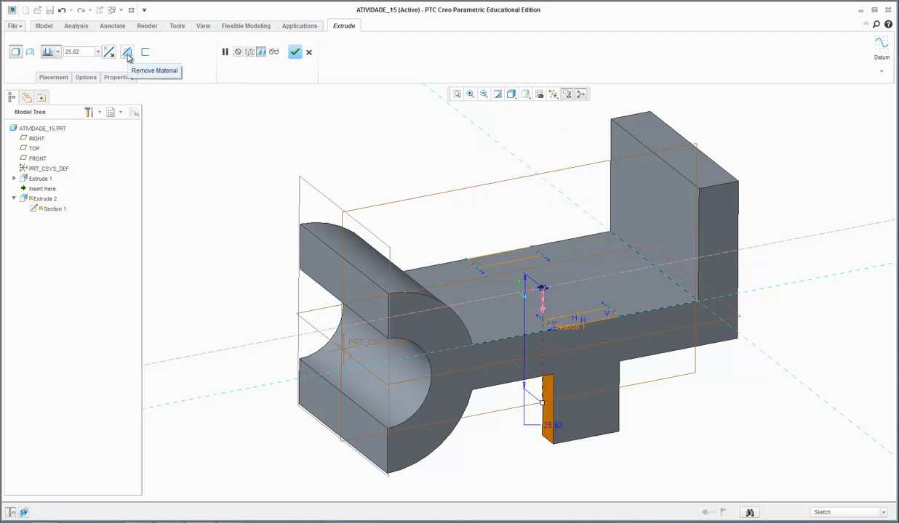
click(126, 54)
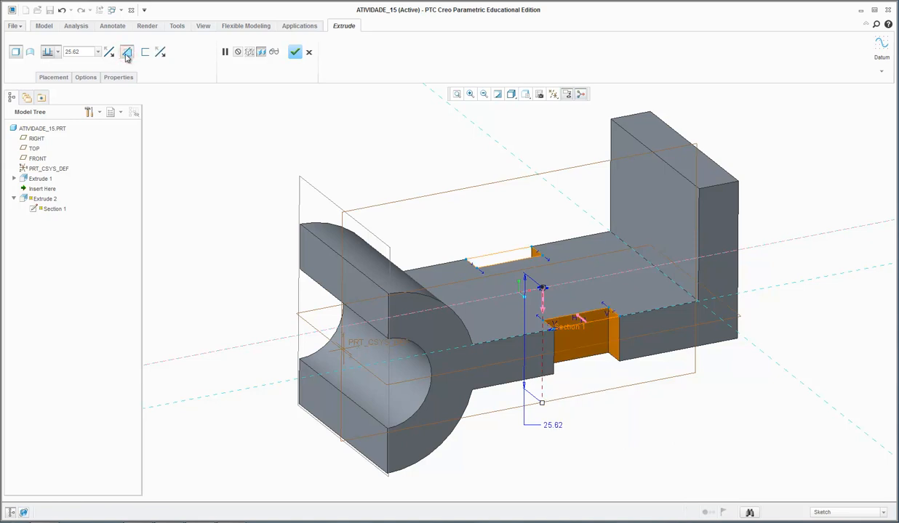
Limit the cut depth to the arm's flat underside as the selected surface and complete the two side notches
click(59, 54)
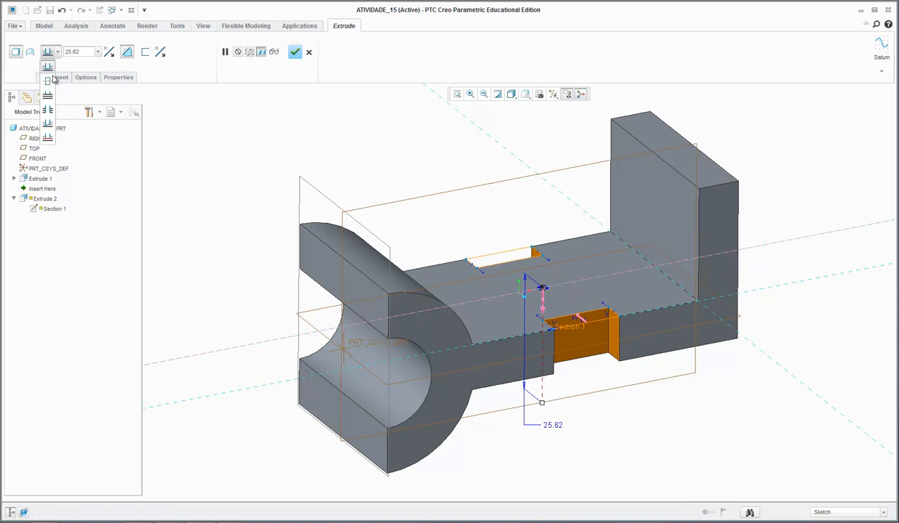
click(48, 139)
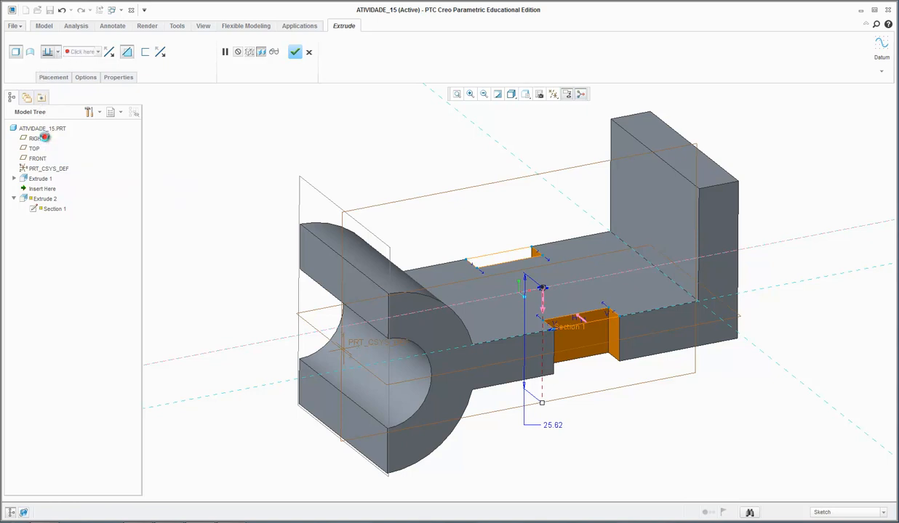
click(56, 54)
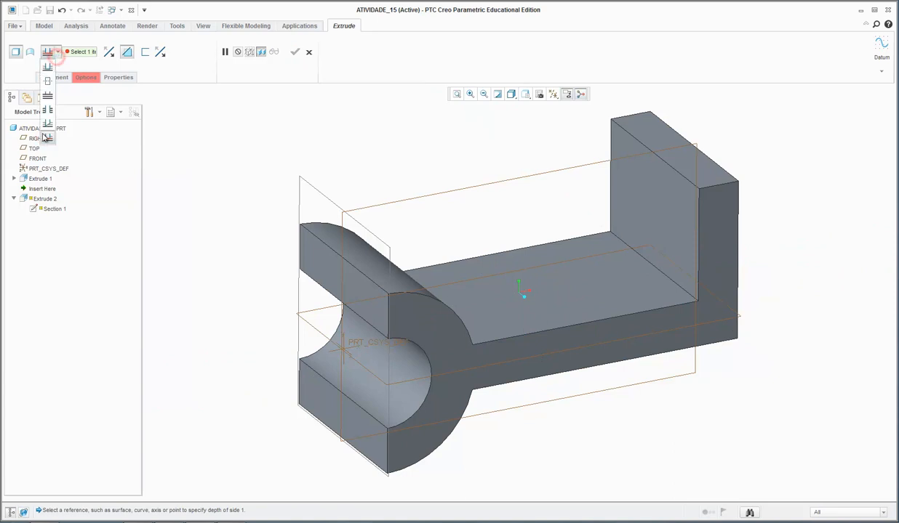
click(45, 138)
middle_drag(632, 442, 556, 313)
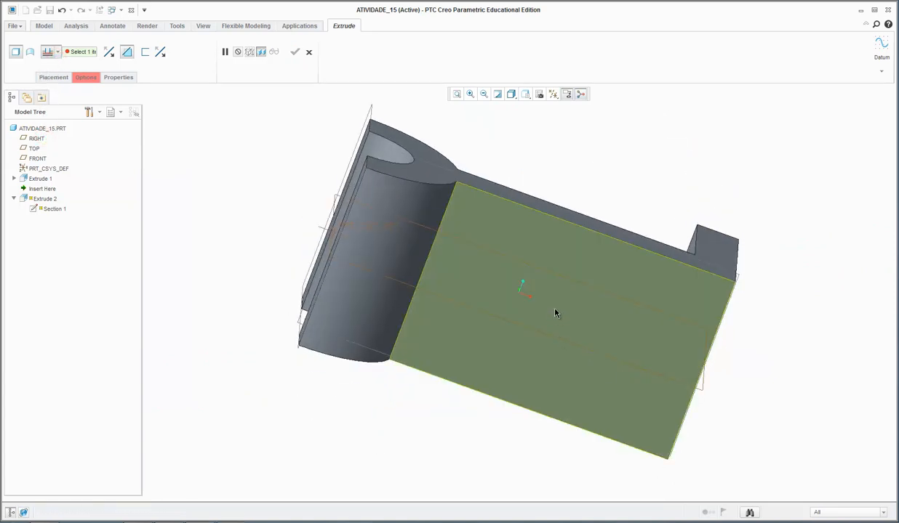
click(593, 285)
middle_drag(619, 189, 640, 261)
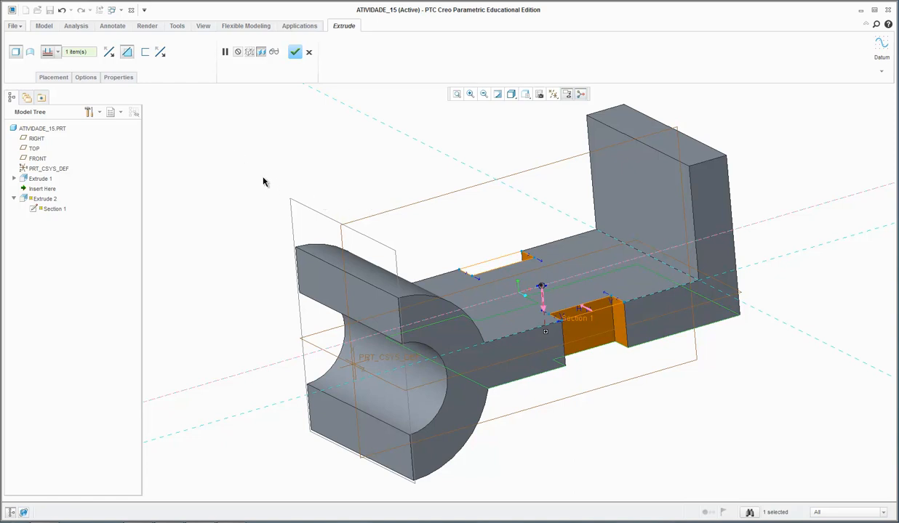
click(294, 53)
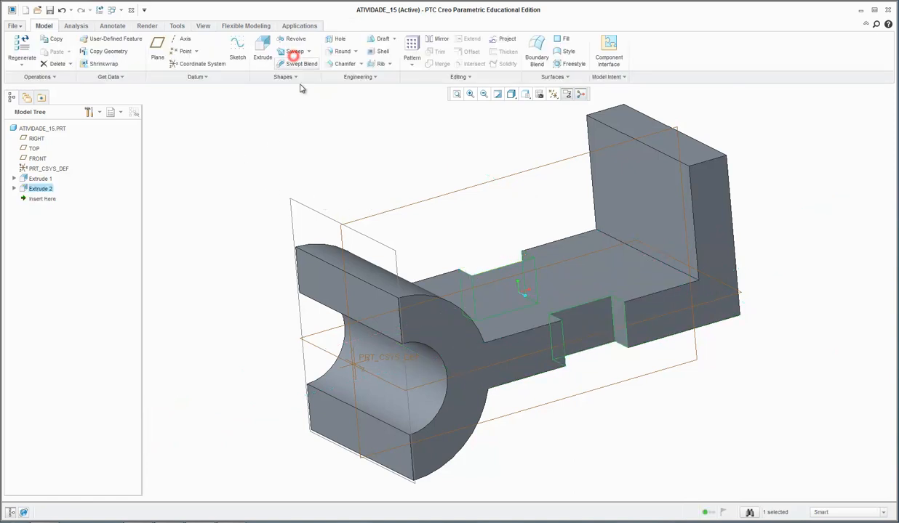
click(407, 174)
scroll(407, 178, up, 3)
scroll(403, 178, down, 4)
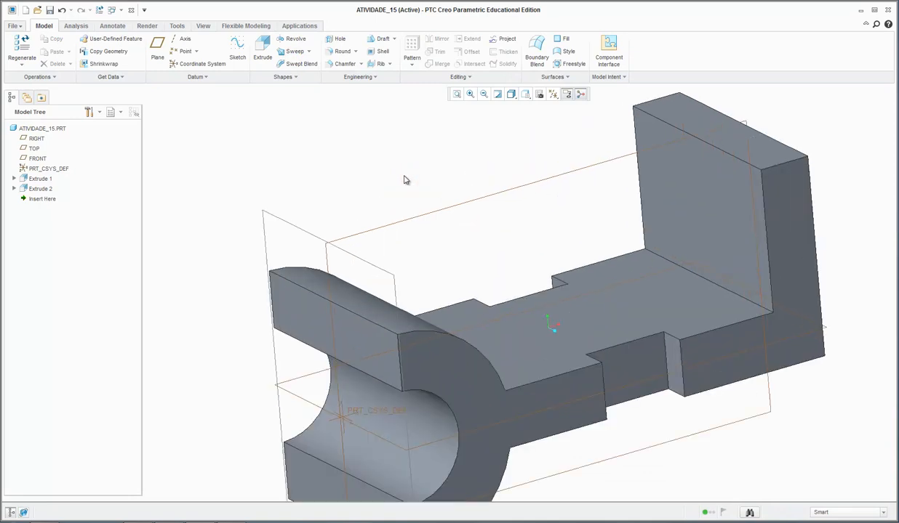
scroll(414, 185, up, 2)
mouse_move(414, 185)
middle_down()
mouse_move(449, 175)
mouse_move(412, 185)
mouse_move(413, 195)
middle_up()
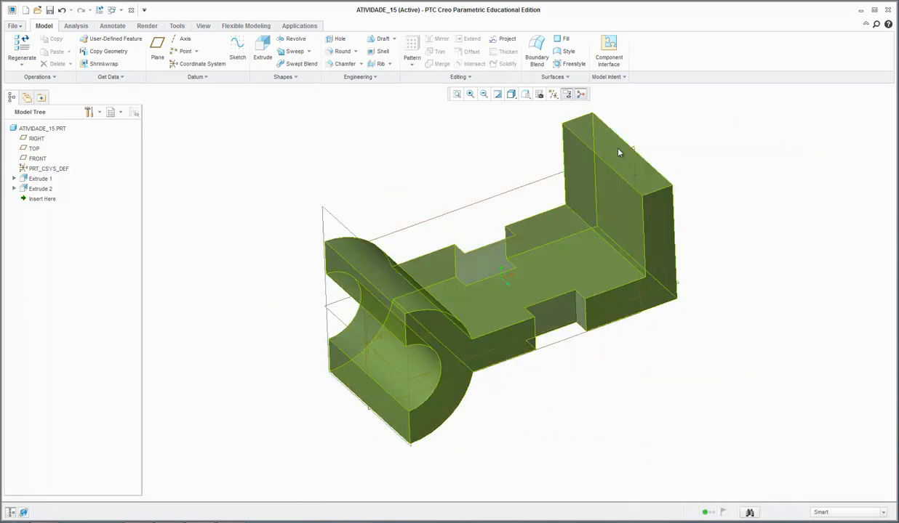
Consult the atividade_15 PDF drawing and start an extrude sketch on the upright wall's inner face, viewed square-on
key(alt+Tab)
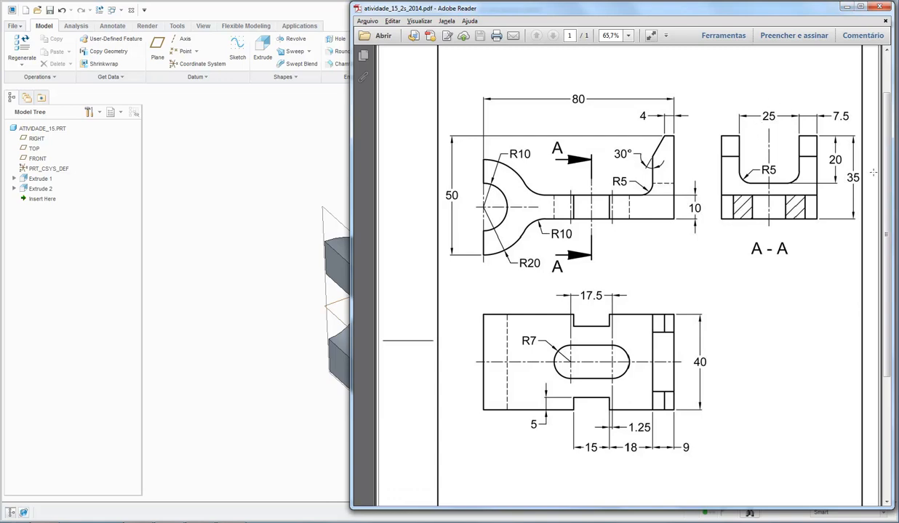
click(846, 7)
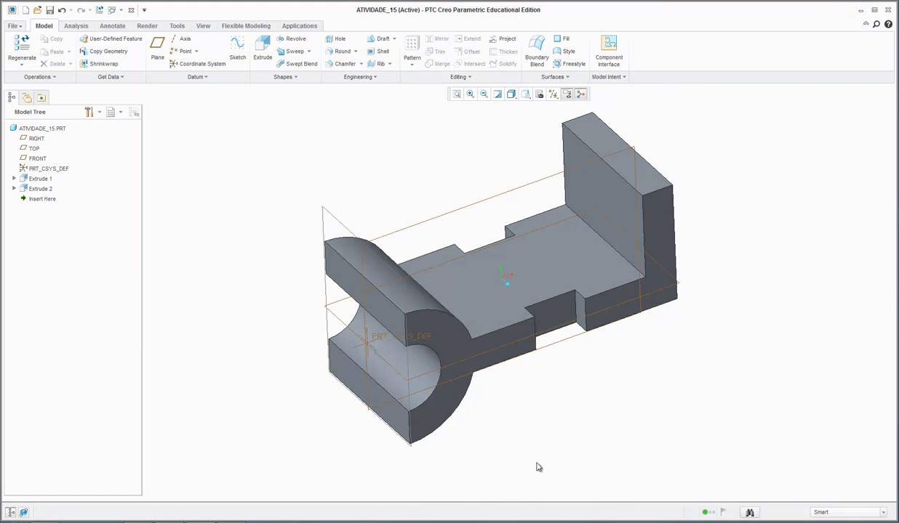
scroll(522, 451, up, 2)
scroll(461, 298, down, 3)
scroll(464, 259, up, 2)
scroll(472, 320, down, 1)
scroll(480, 343, down, 2)
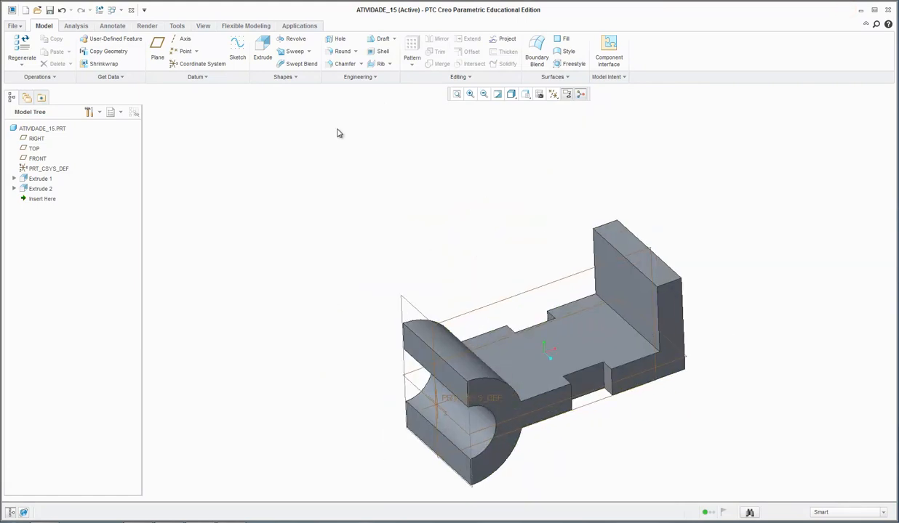
click(260, 49)
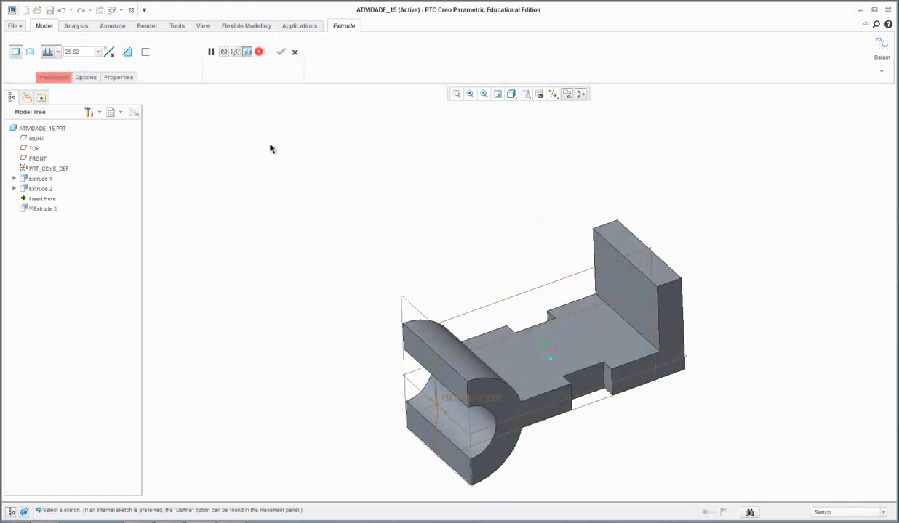
click(620, 281)
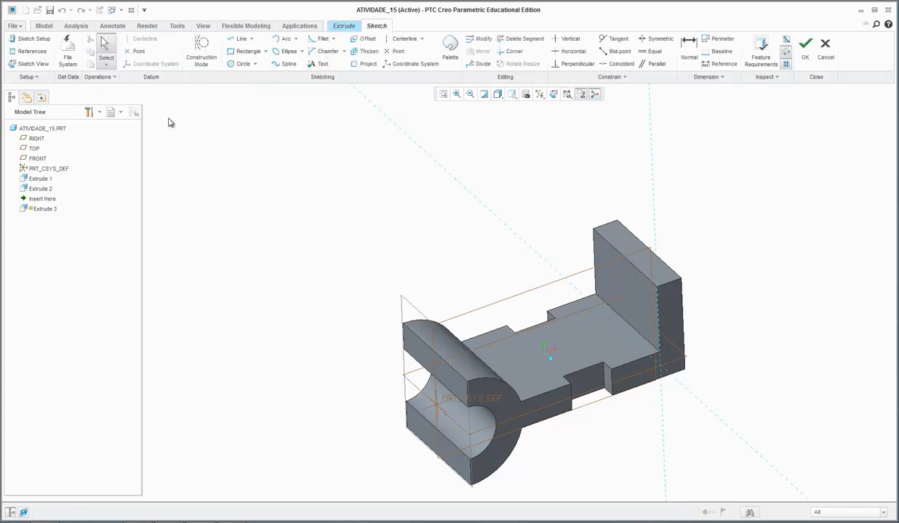
click(553, 95)
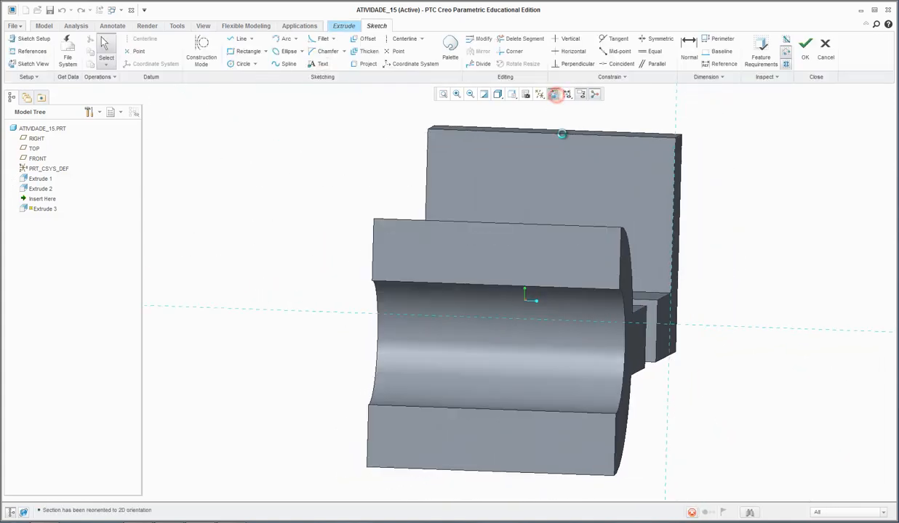
scroll(530, 393, down, 3)
scroll(653, 335, up, 1)
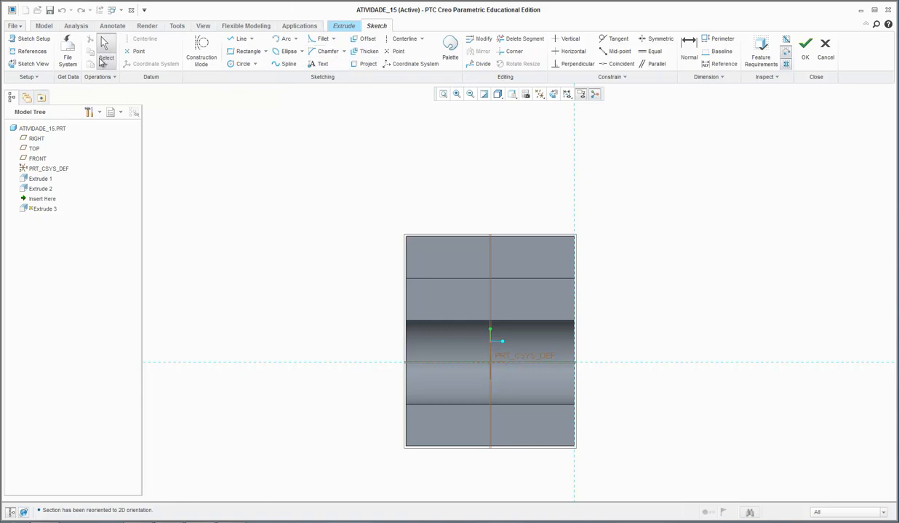
Add the FRONT plane as a sketch reference and place a vertical centerline along it
click(24, 52)
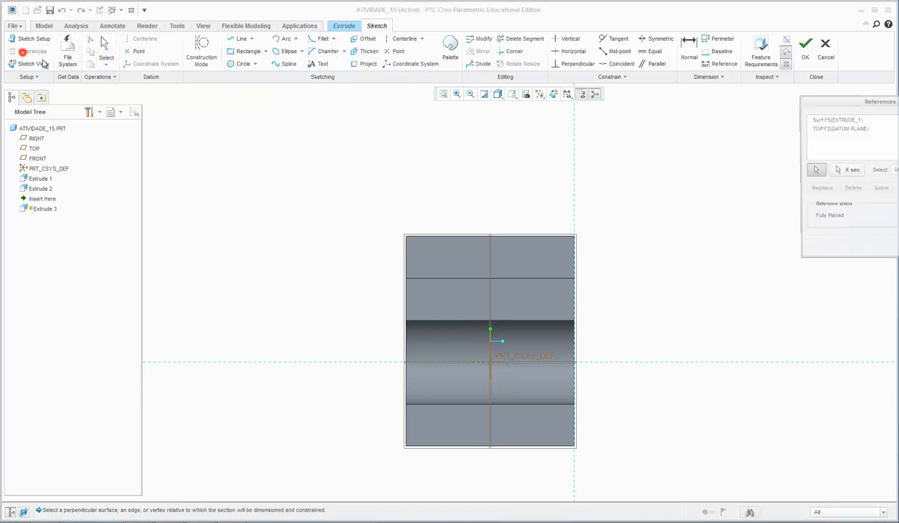
click(491, 248)
click(895, 245)
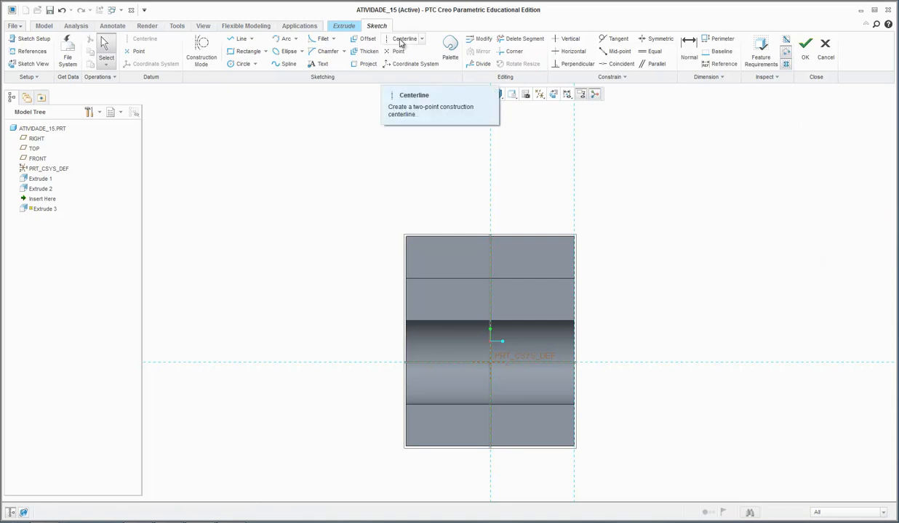
click(402, 40)
click(492, 155)
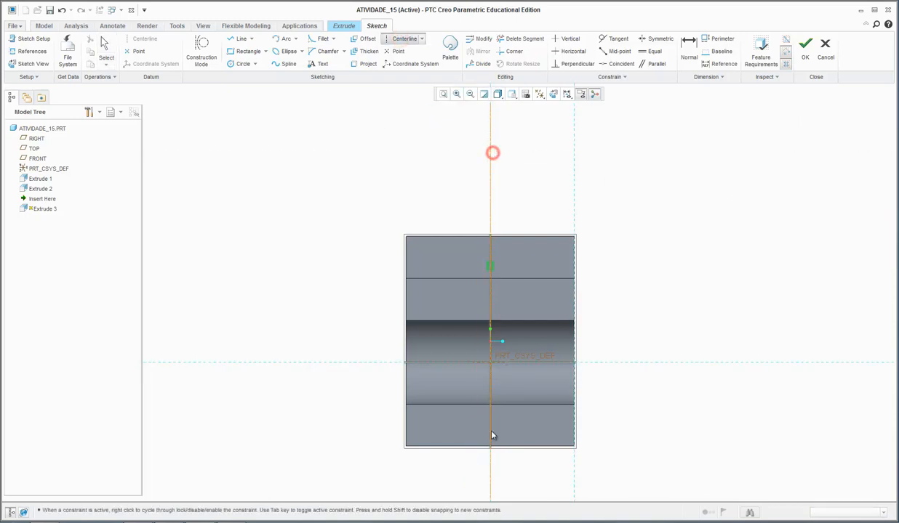
click(494, 464)
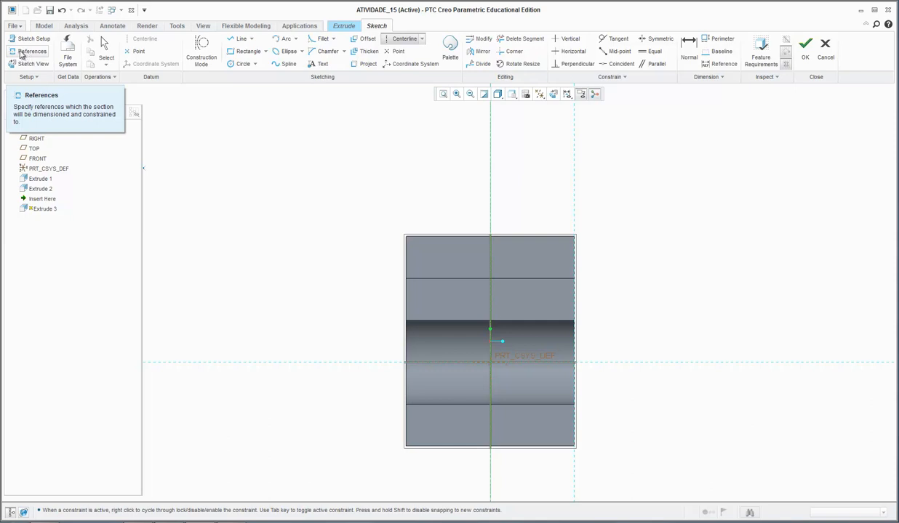
Add the upright's top edge as a reference and sketch a rectangle about 26 x 19 mm down from it, symmetric about the centerline
click(26, 52)
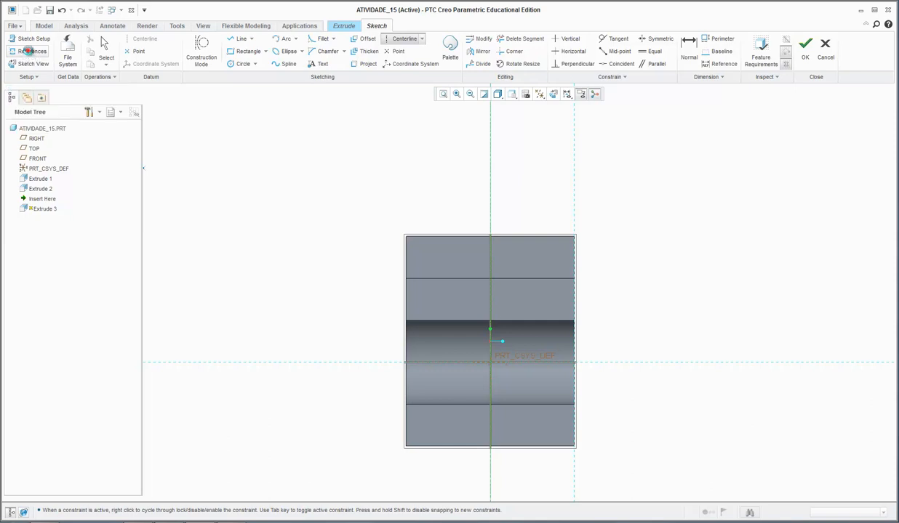
click(439, 237)
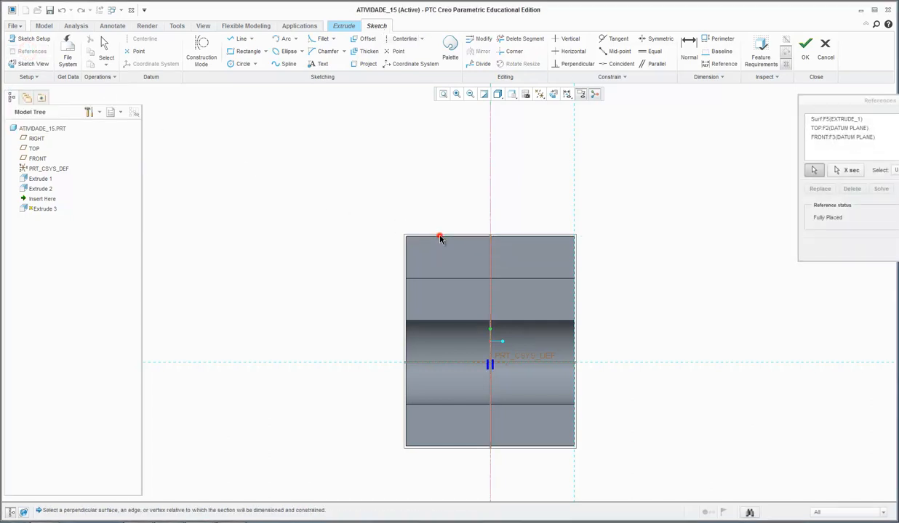
click(897, 249)
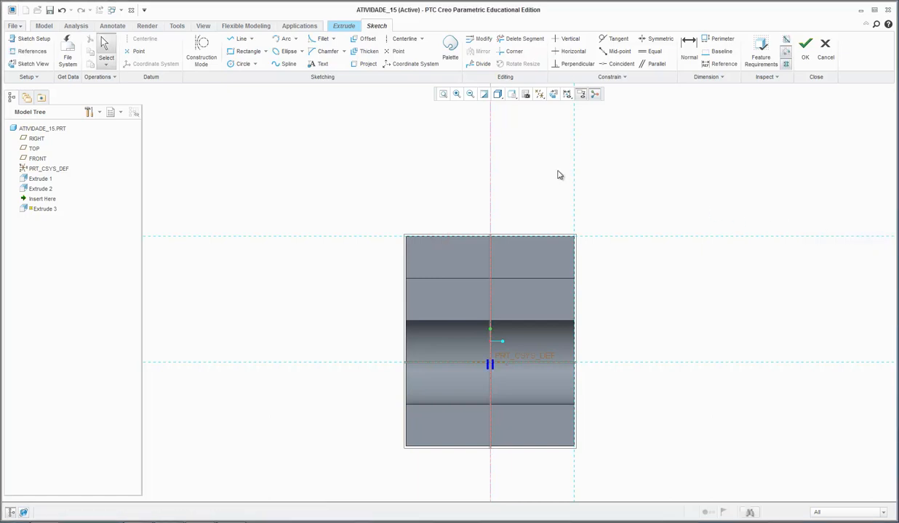
click(241, 51)
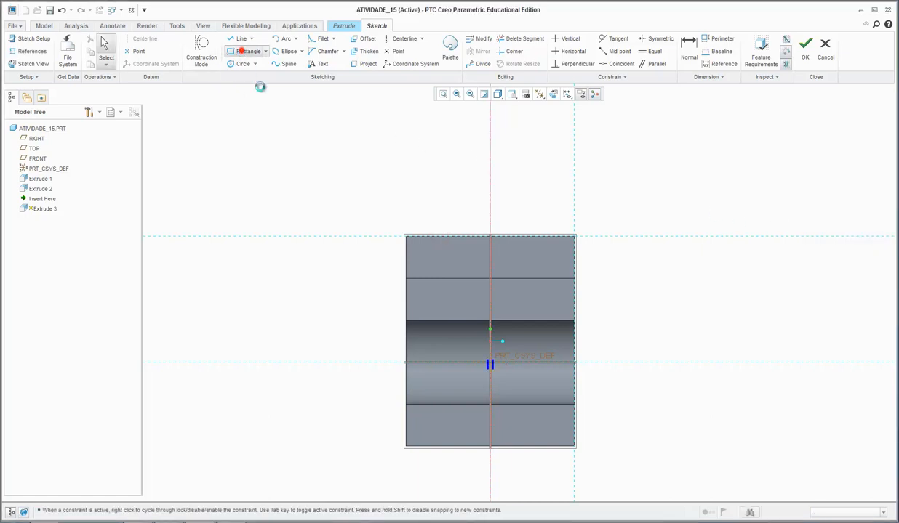
click(434, 237)
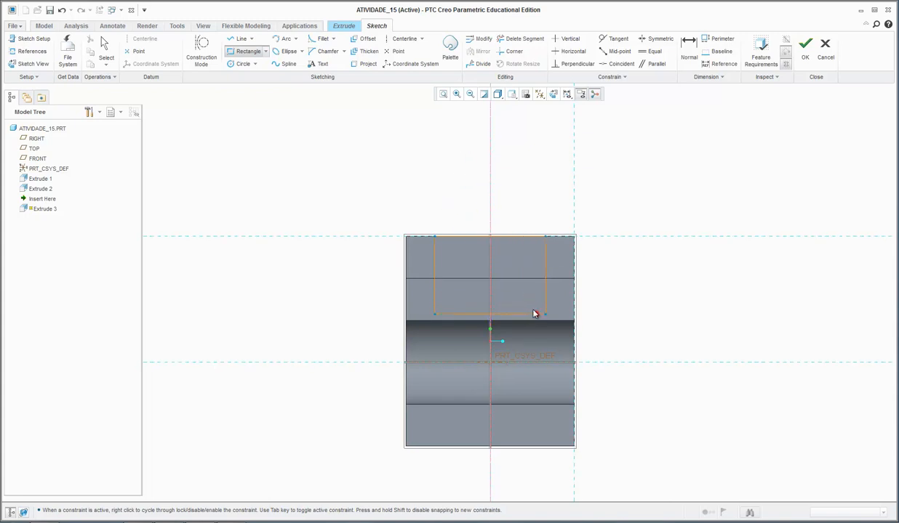
click(536, 314)
Set the rectangle's width to 25 mm and its height to 20 mm
click(107, 45)
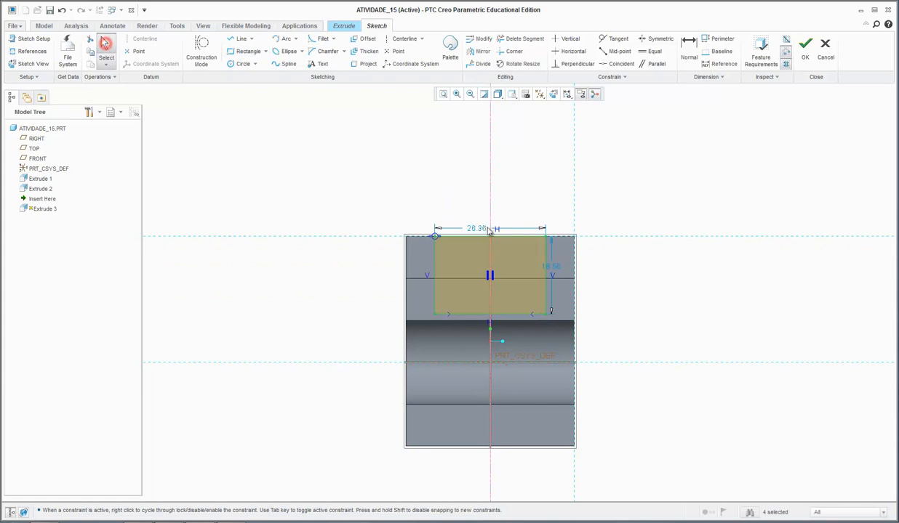
click(473, 227)
text(25)
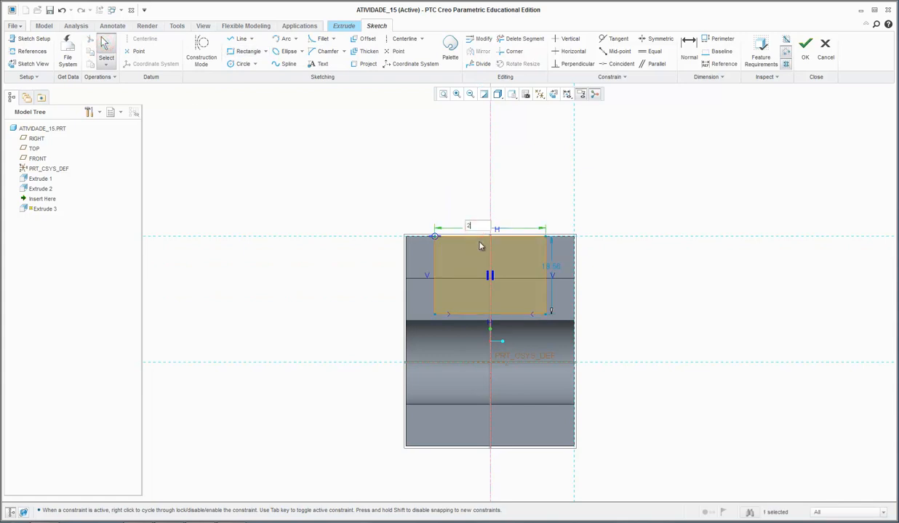
key(Return)
drag(547, 266, 634, 271)
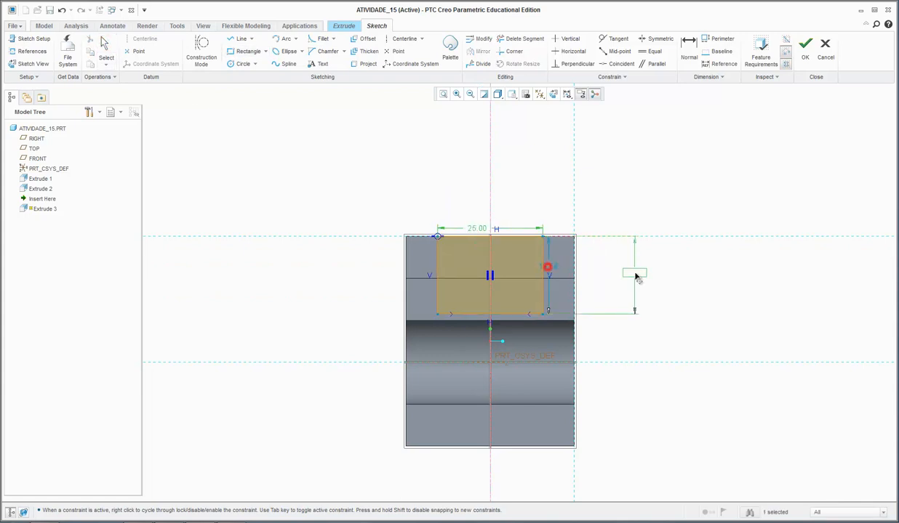
double_click(634, 271)
text(12,5)
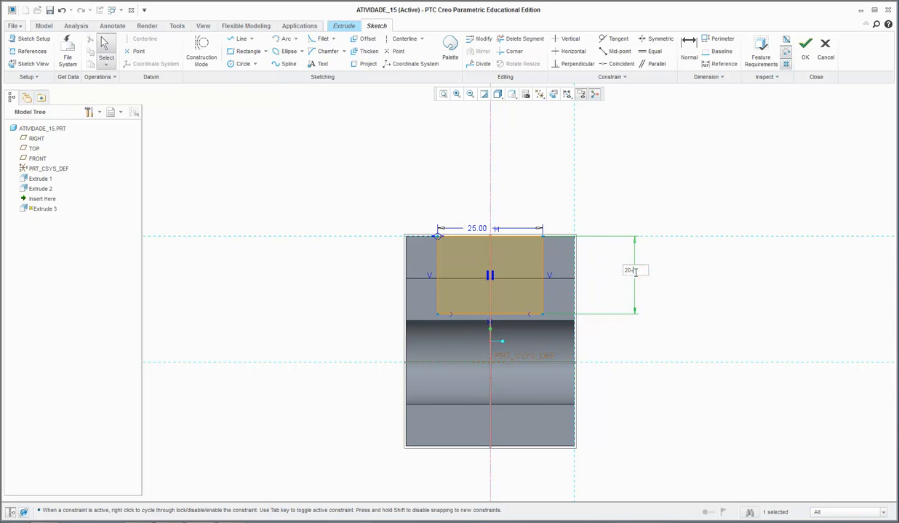
key(Return)
text(20)
key(Return)
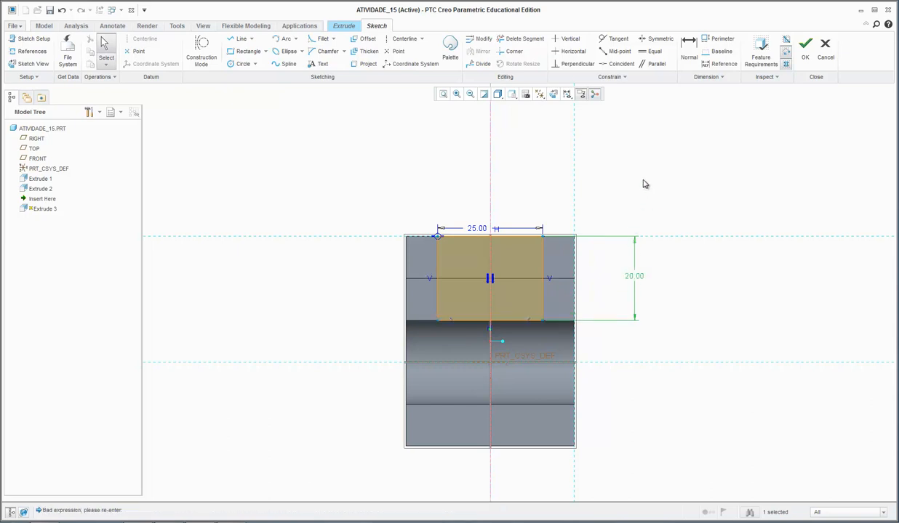
Finish the rectangle sketch and set the extrusion to remove material
key(ctrl+d)
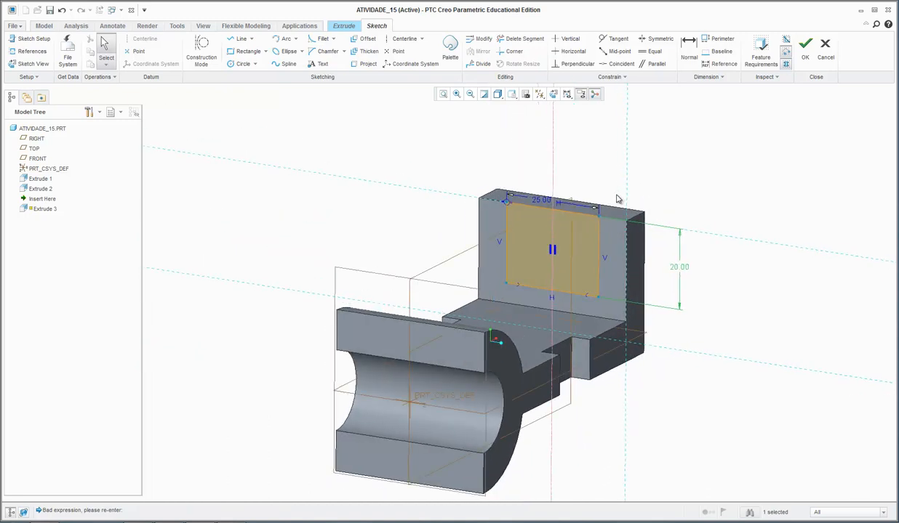
click(803, 48)
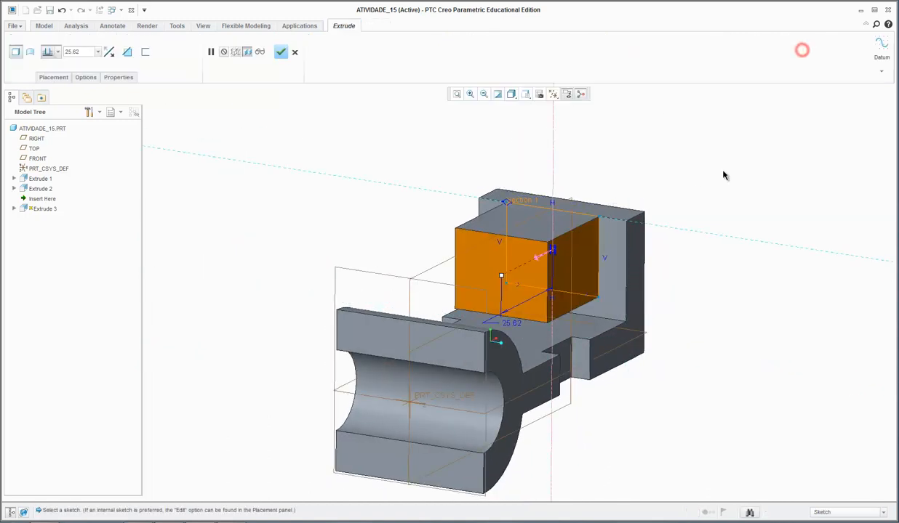
click(126, 52)
Limit the cut depth to the upright's outer face as the selected surface and complete the opening
click(58, 56)
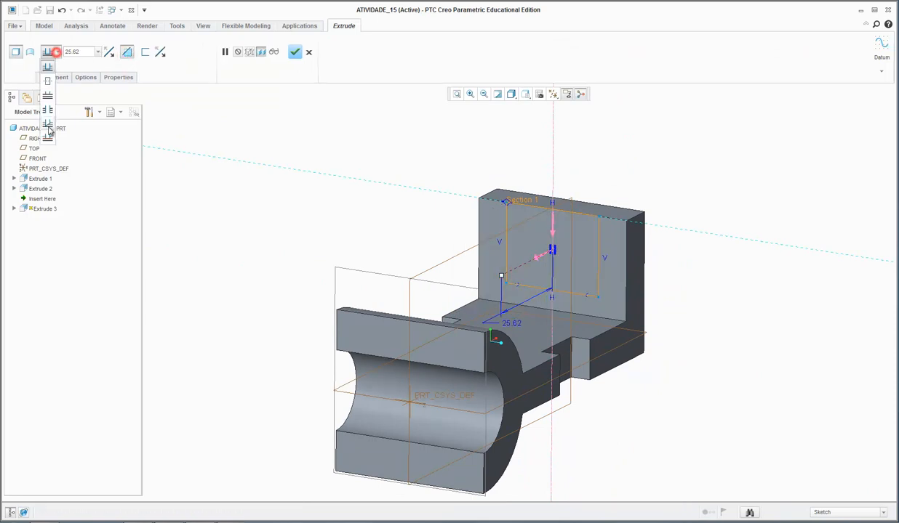
click(48, 125)
click(402, 149)
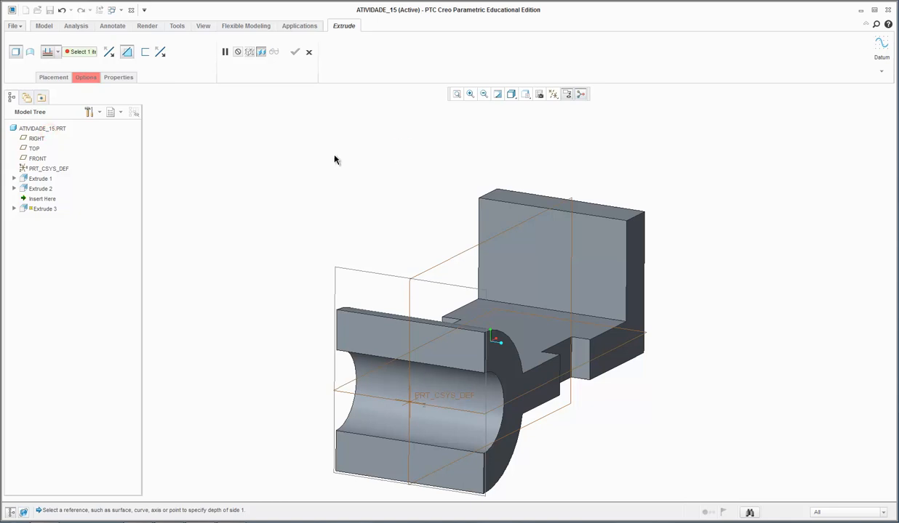
click(326, 178)
middle_drag(310, 172, 212, 175)
click(618, 283)
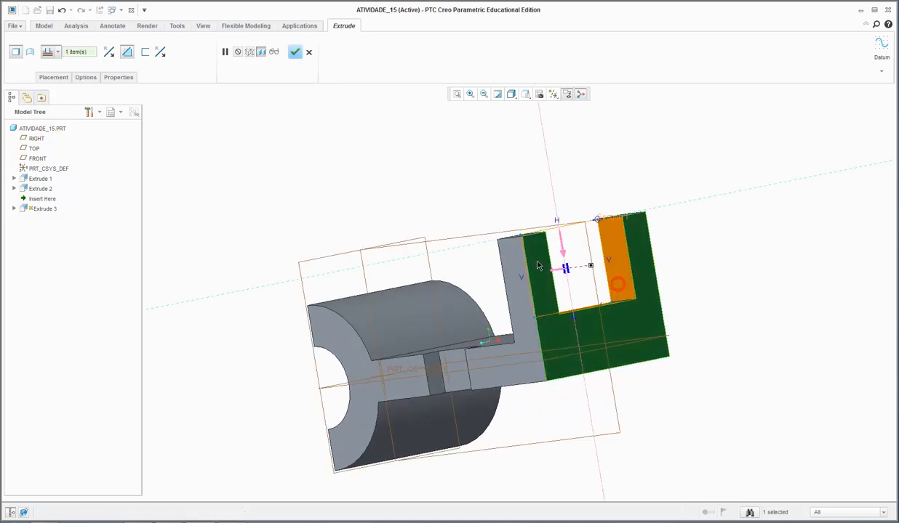
middle_drag(412, 183, 500, 188)
click(295, 52)
click(339, 204)
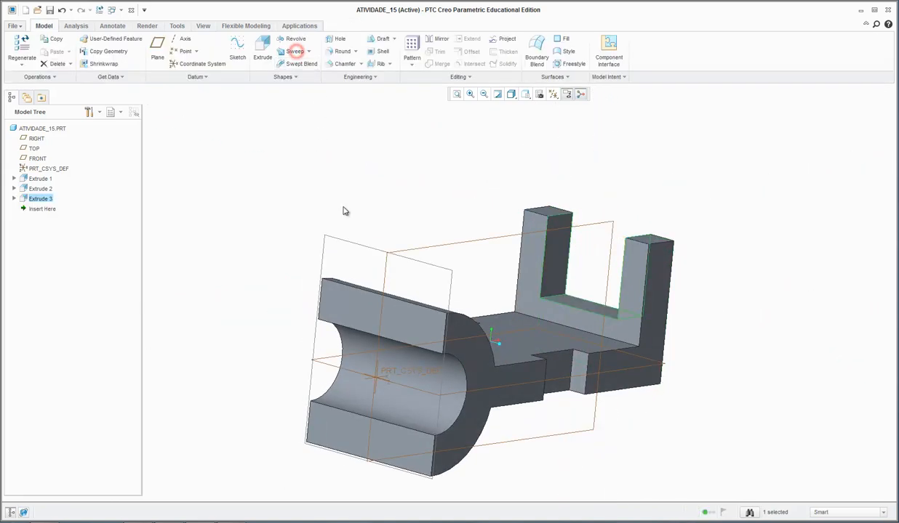
Consult the drawing's slot dimensions and start an extrude sketch on the arm's flat upper face, oriented to the sketch plane
mouse_move(346, 179)
middle_down()
mouse_move(320, 174)
mouse_move(363, 177)
mouse_move(312, 172)
mouse_move(314, 238)
mouse_move(312, 195)
mouse_move(311, 212)
mouse_move(304, 206)
middle_up()
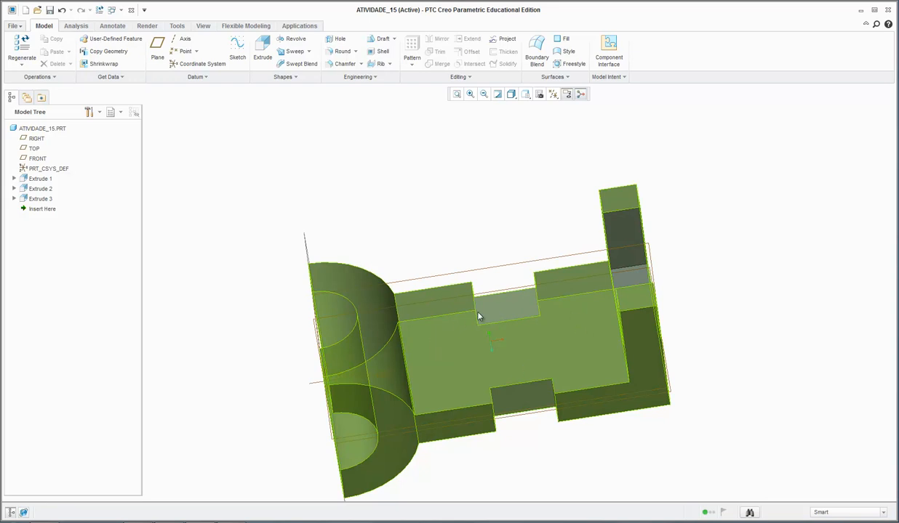
click(439, 374)
key(alt+Tab)
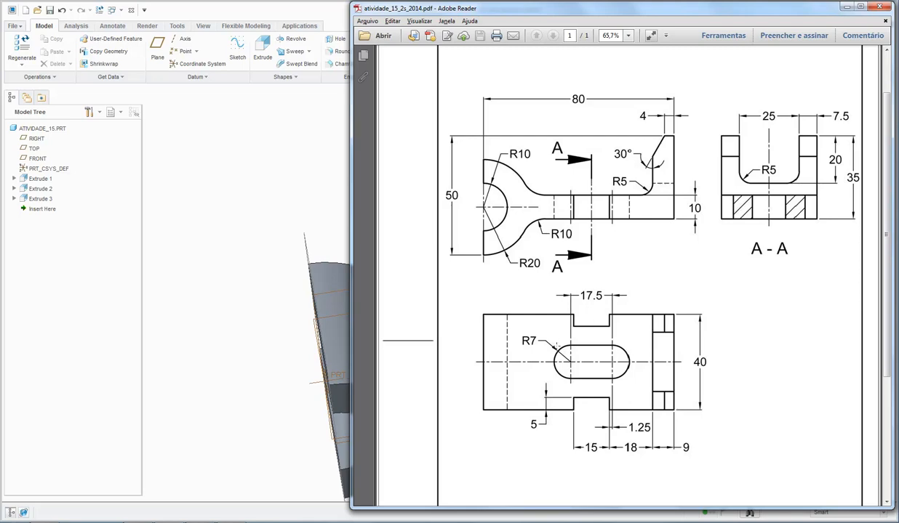
click(846, 7)
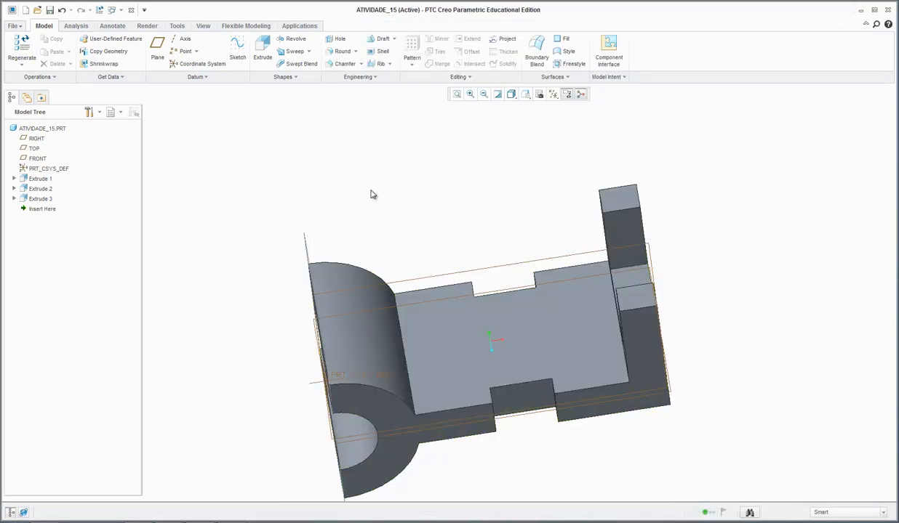
mouse_move(370, 191)
middle_down()
mouse_move(389, 179)
mouse_move(379, 189)
mouse_move(384, 215)
middle_up()
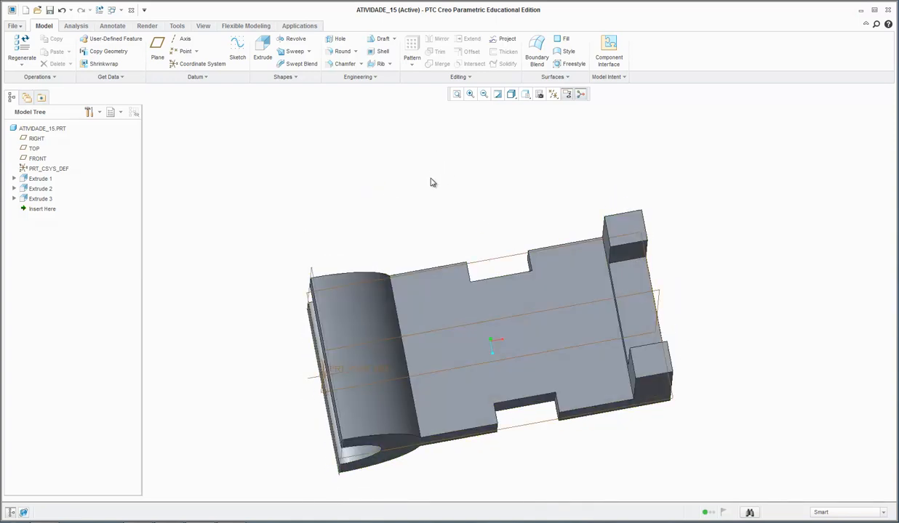
click(261, 64)
click(45, 77)
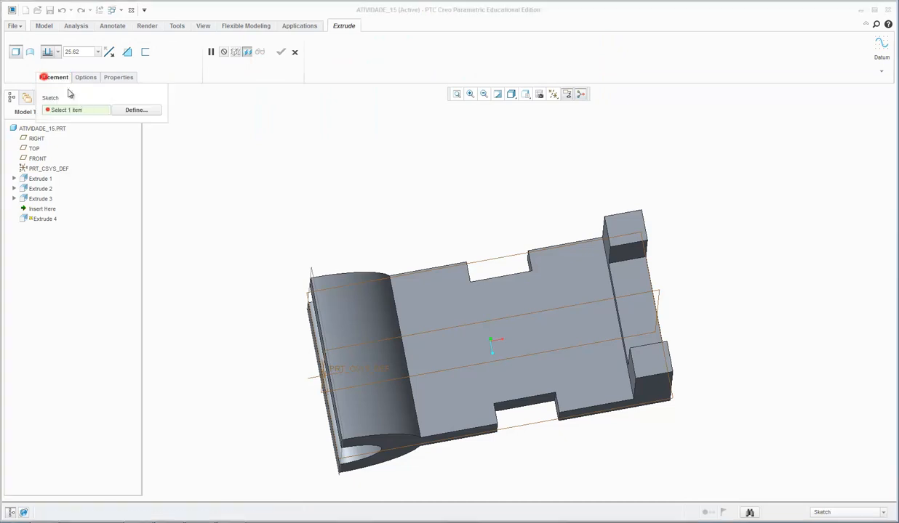
click(554, 334)
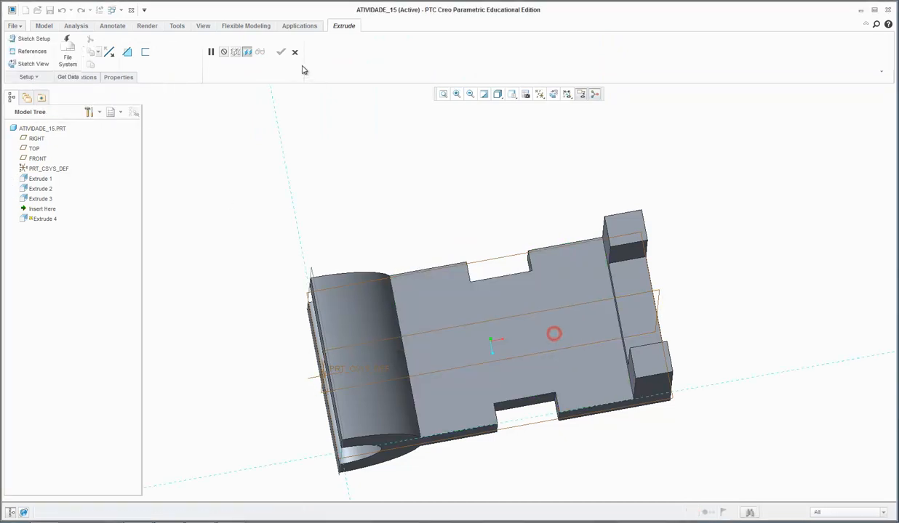
click(553, 93)
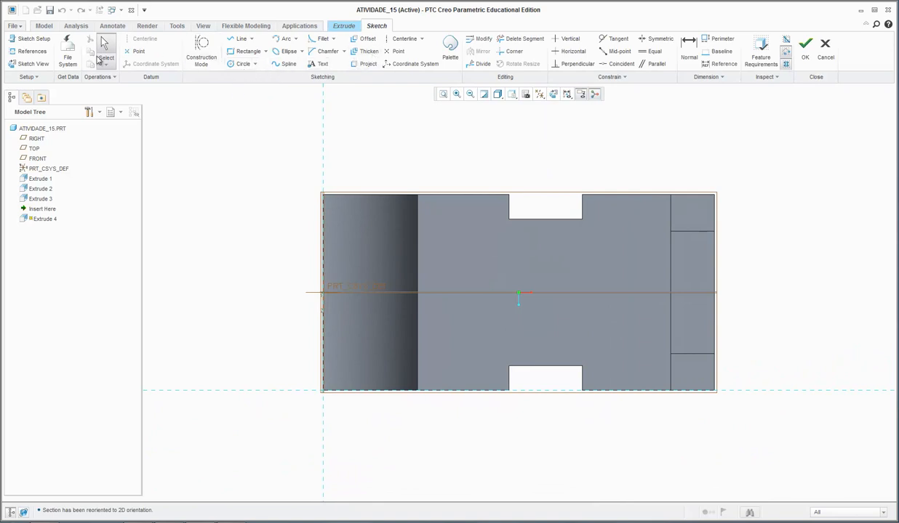
Add the FRONT plane as a sketch reference and draw a horizontal centerline along it
click(29, 54)
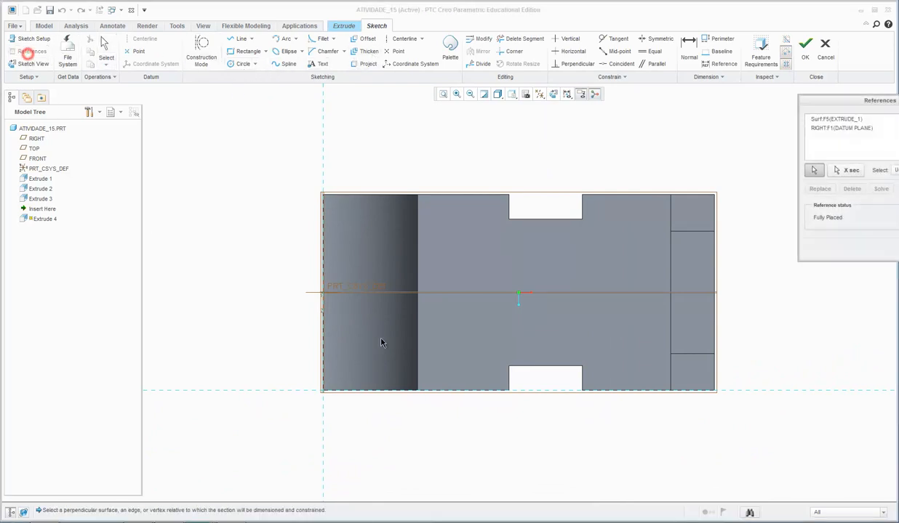
click(446, 292)
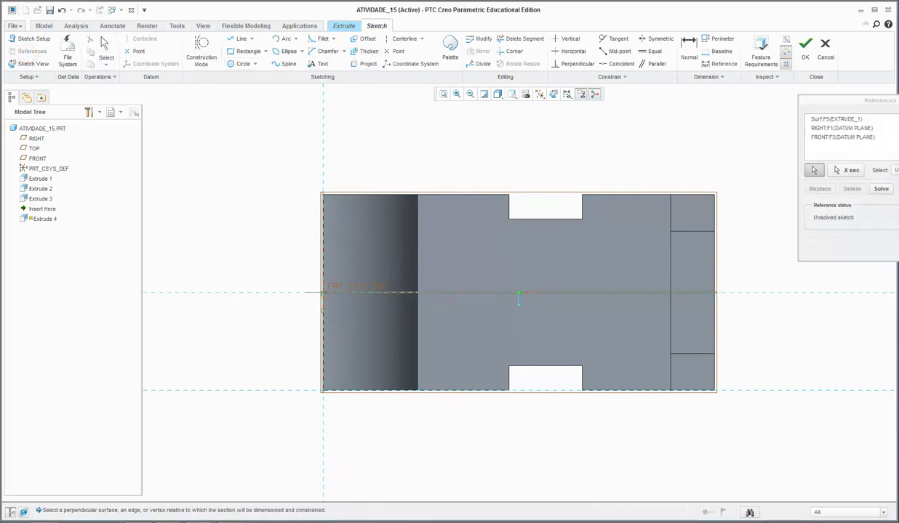
click(896, 248)
click(404, 40)
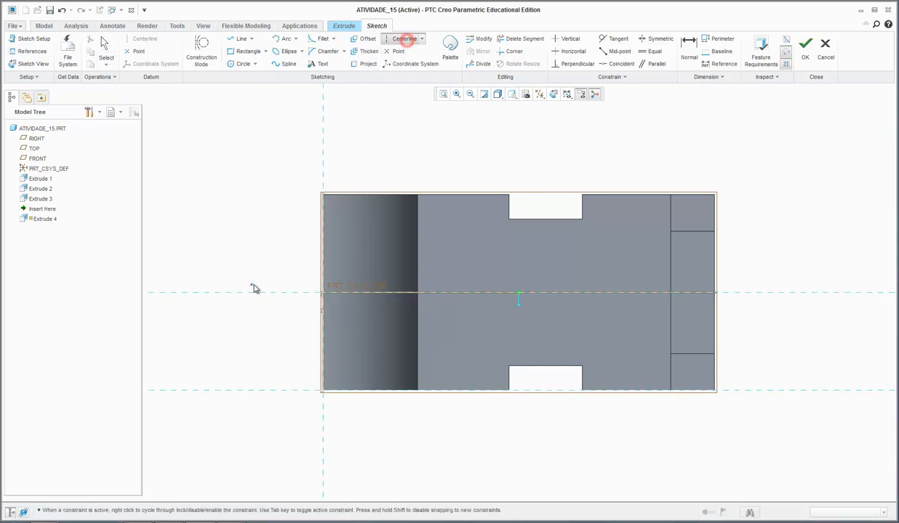
click(256, 292)
click(797, 293)
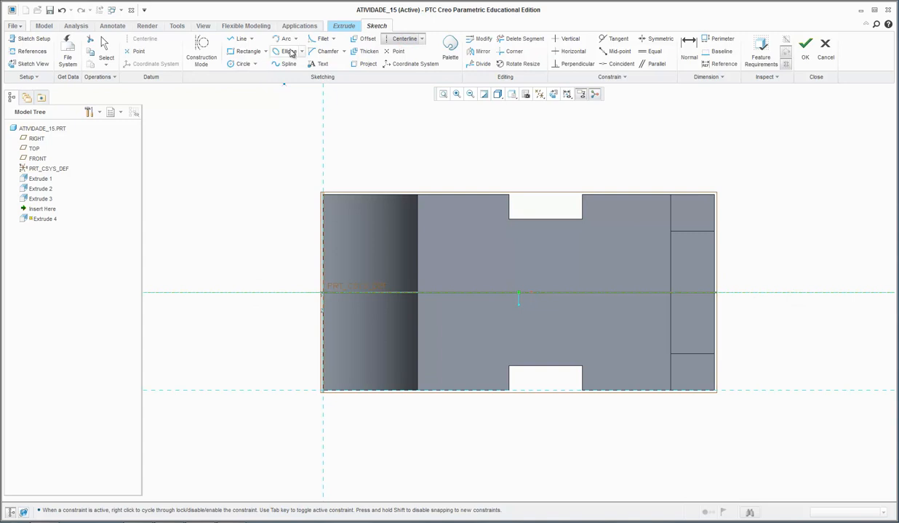
Sketch two equal circles about 11.4 mm in diameter on the centerline, with centres about 18 mm apart
click(243, 64)
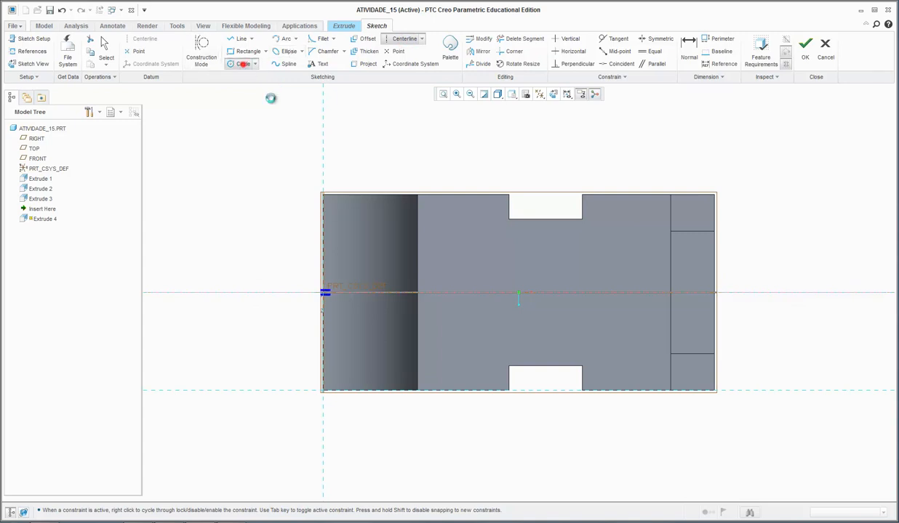
click(500, 292)
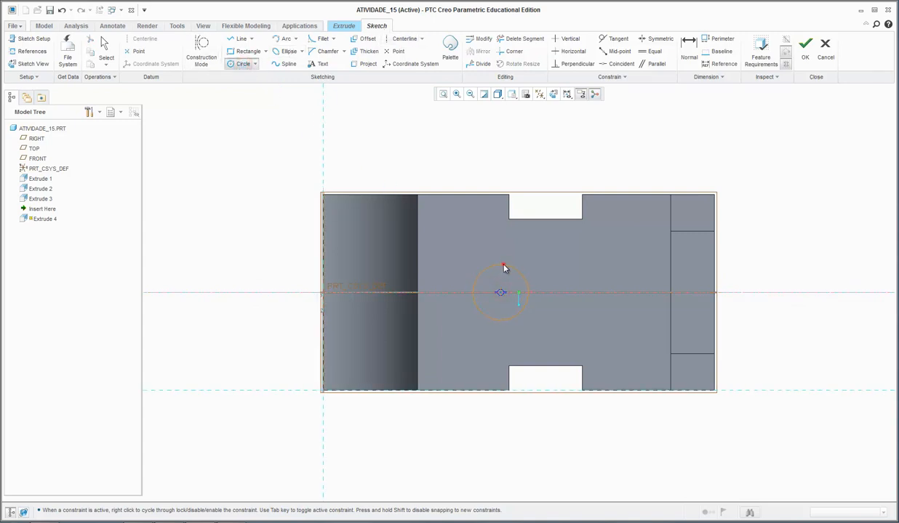
click(504, 264)
click(588, 293)
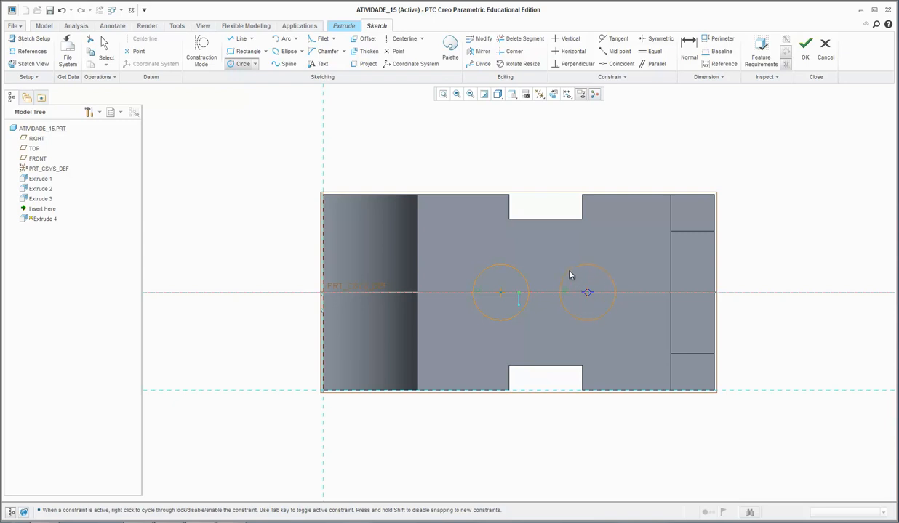
click(568, 271)
click(104, 47)
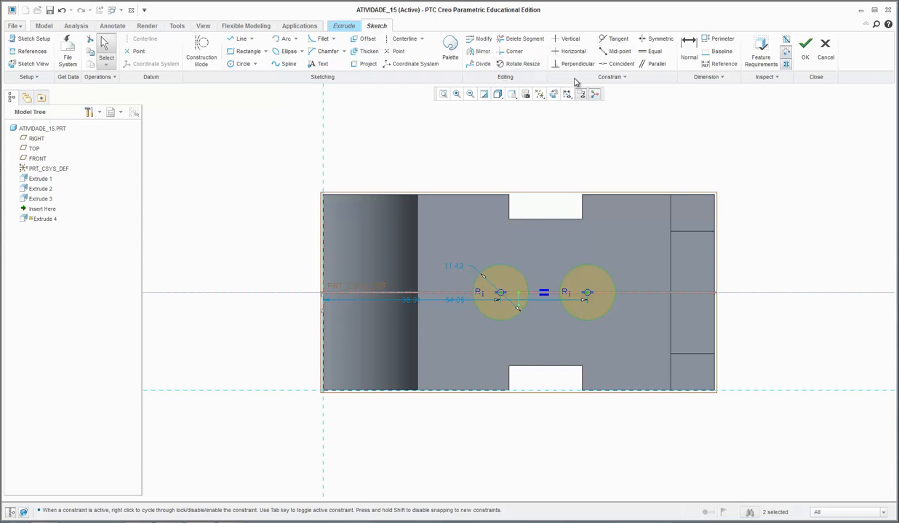
Dimension the distance between the two circle centres and set it to 17.5 mm, as in the drawing
click(687, 51)
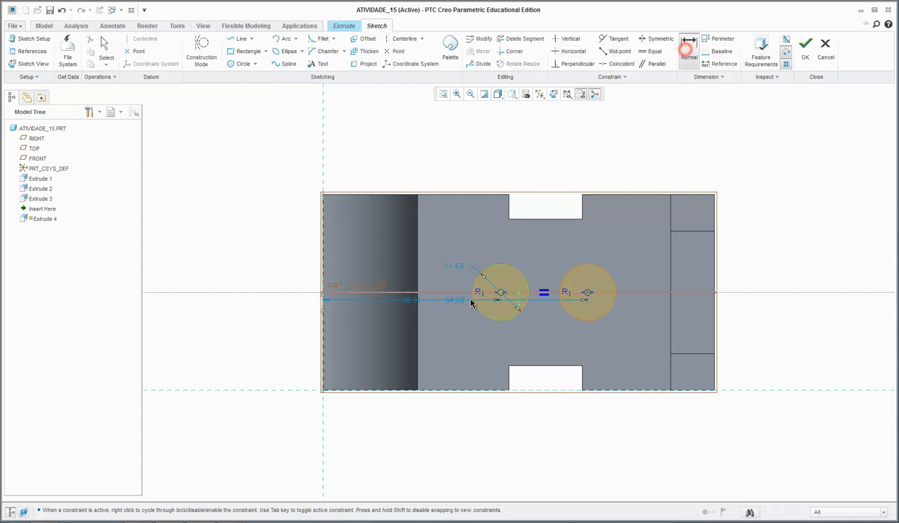
click(500, 293)
click(588, 293)
middle_click(541, 178)
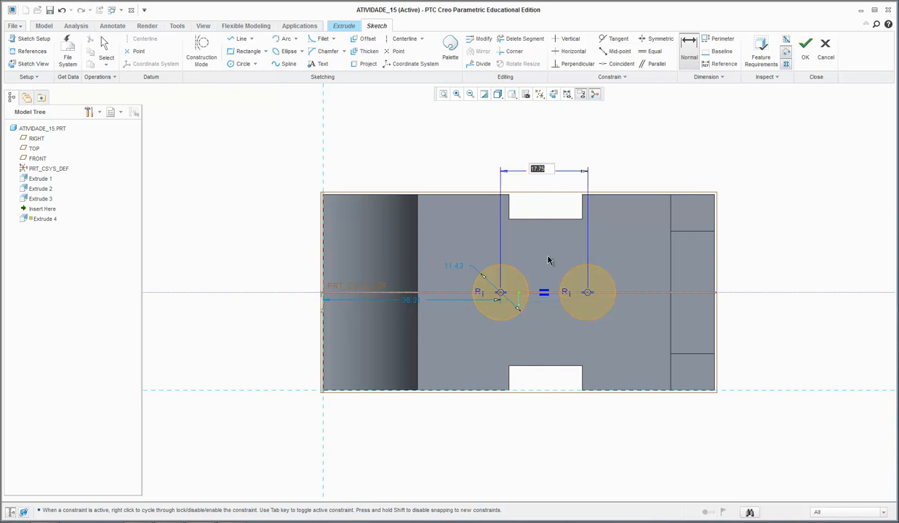
key(alt+Tab)
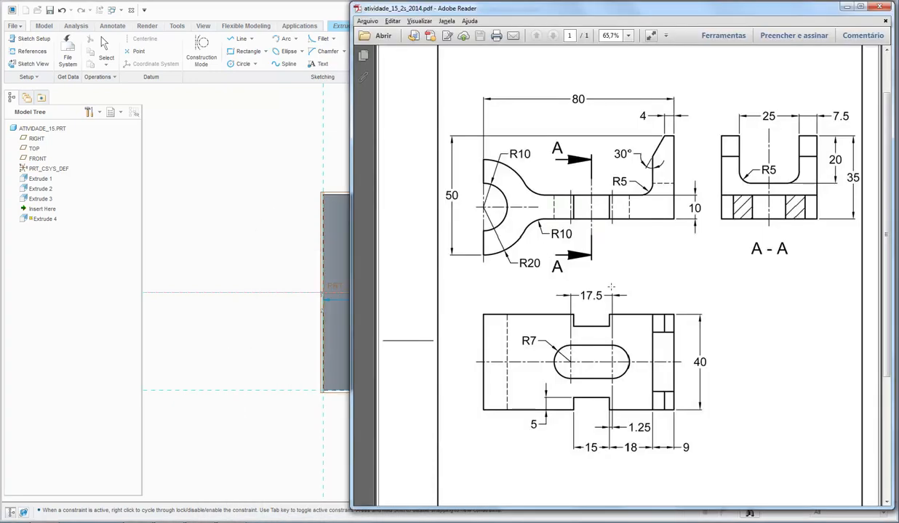
key(alt+Tab)
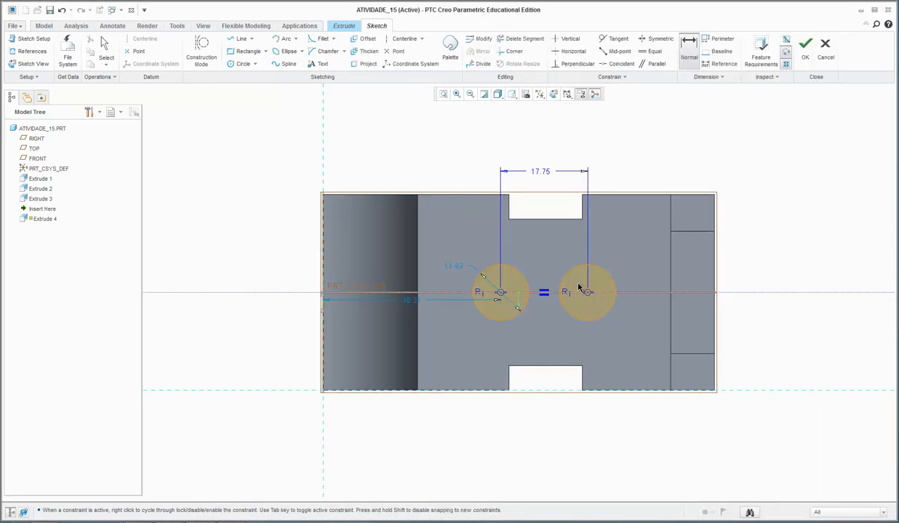
click(543, 170)
text(17)
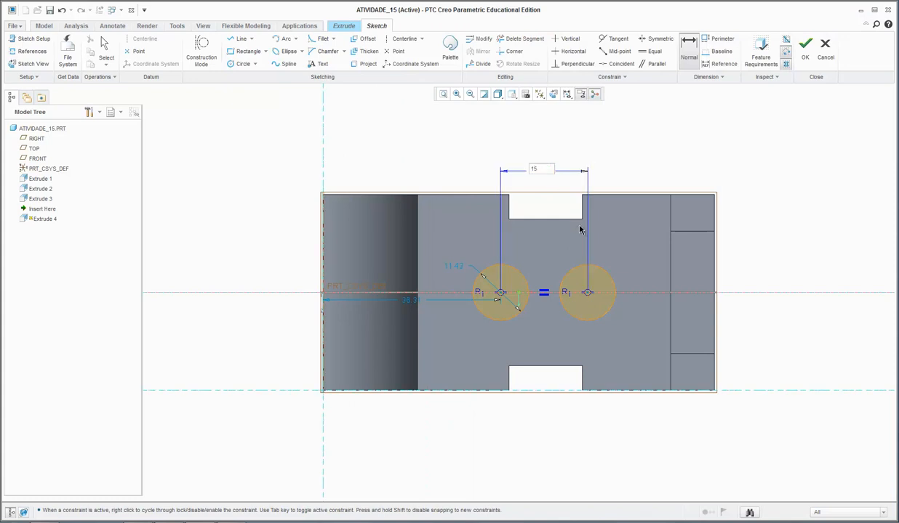
text(.5)
key(Return)
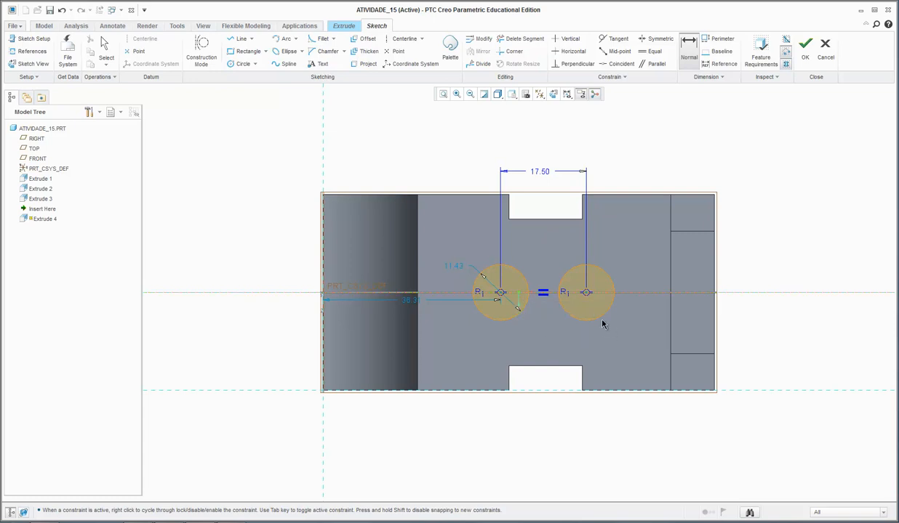
Dimension the centre of the circle nearer the upright from the side notch's adjacent edge and set it to 1.25 mm
click(685, 60)
scroll(586, 292, up, 4)
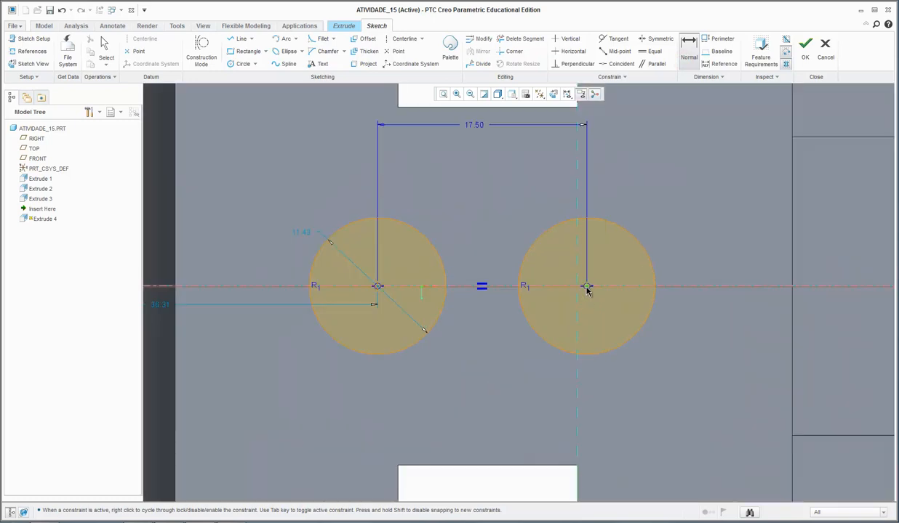
click(587, 288)
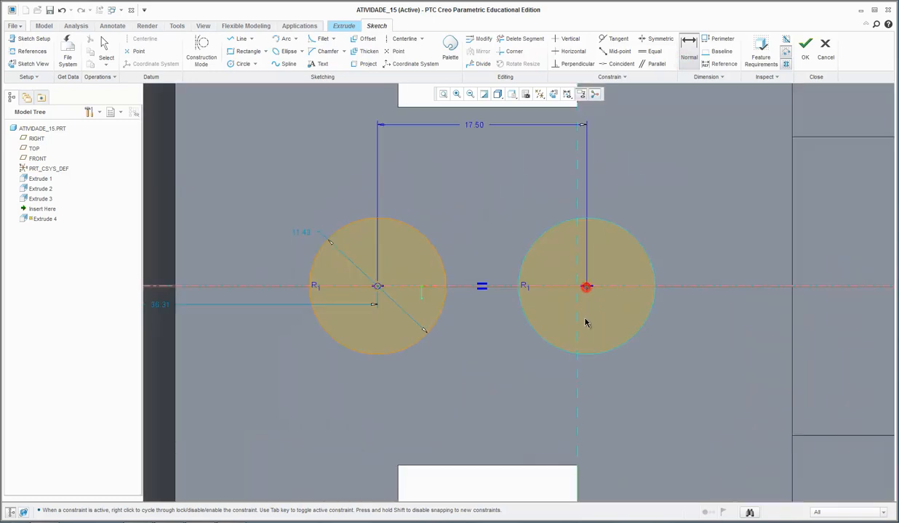
middle_click(582, 373)
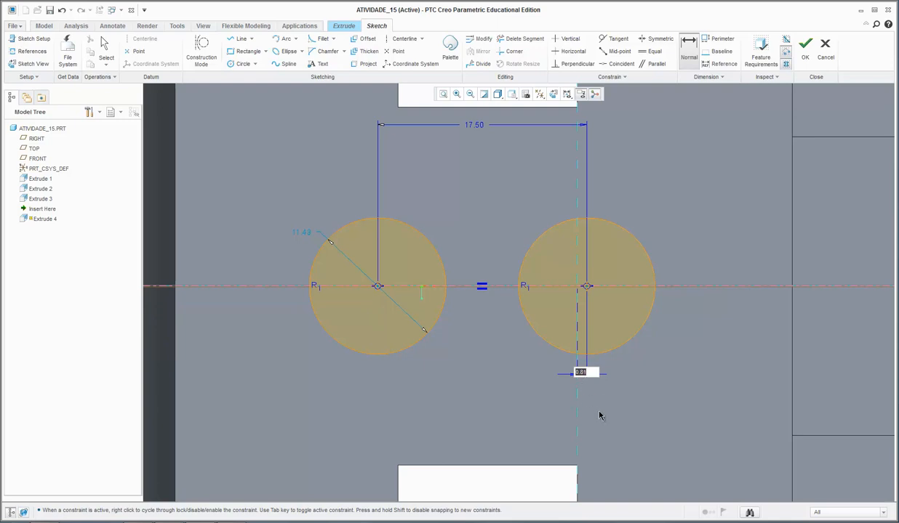
key(alt+Tab)
key(alt+Tab)
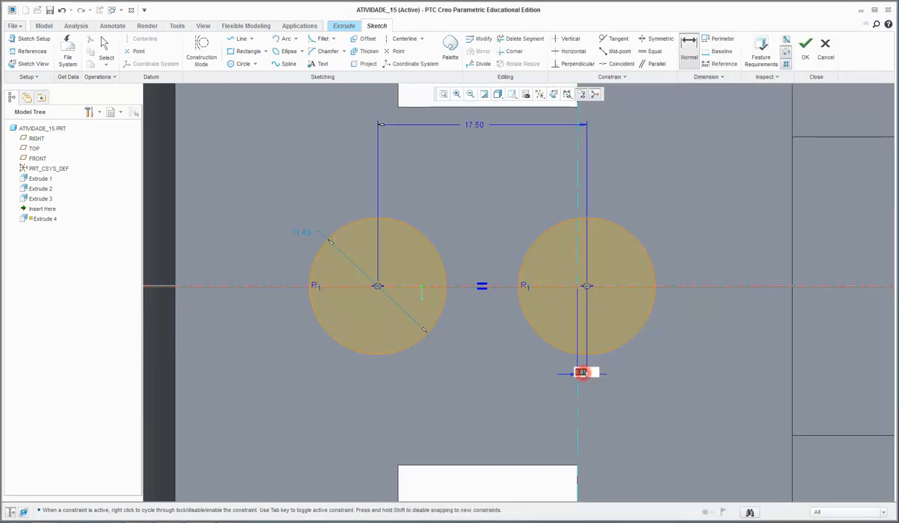
text(1.25)
key(Return)
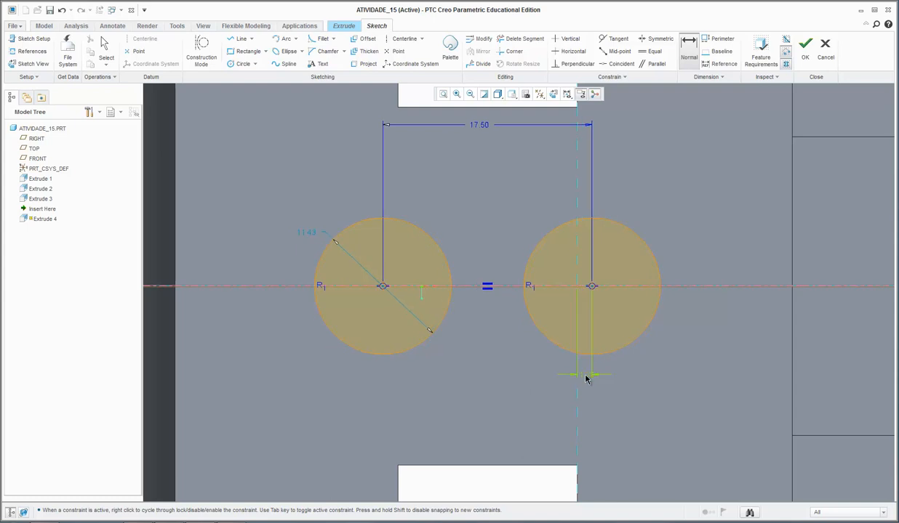
scroll(576, 356, down, 4)
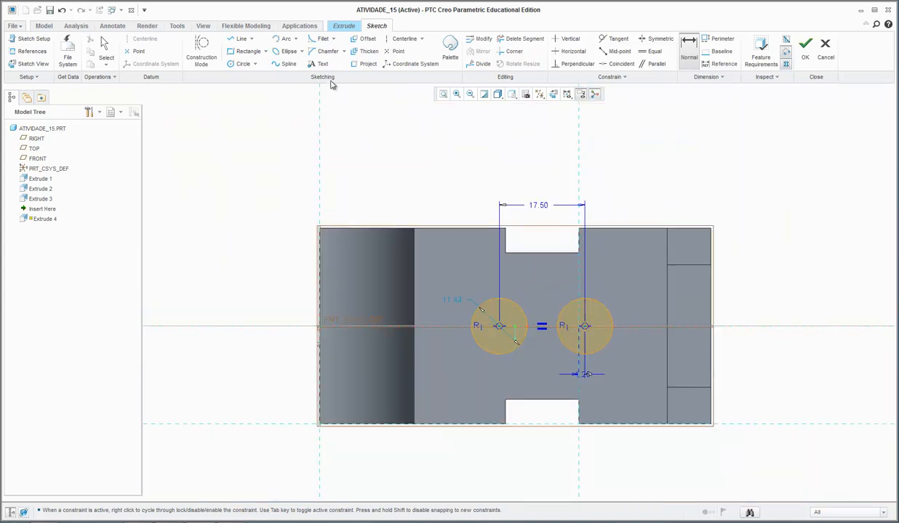
Join the two circles with horizontal tangent lines along their upper and lower sides
click(239, 39)
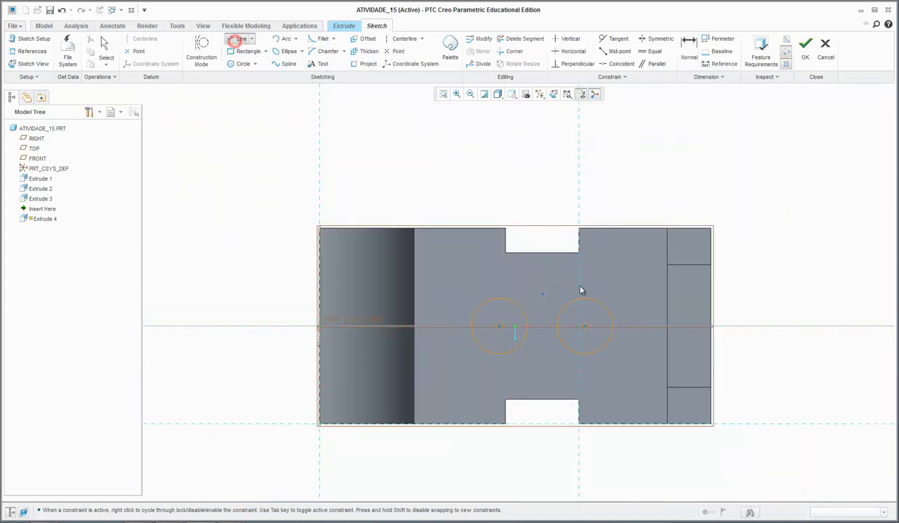
scroll(580, 291, up, 3)
click(400, 311)
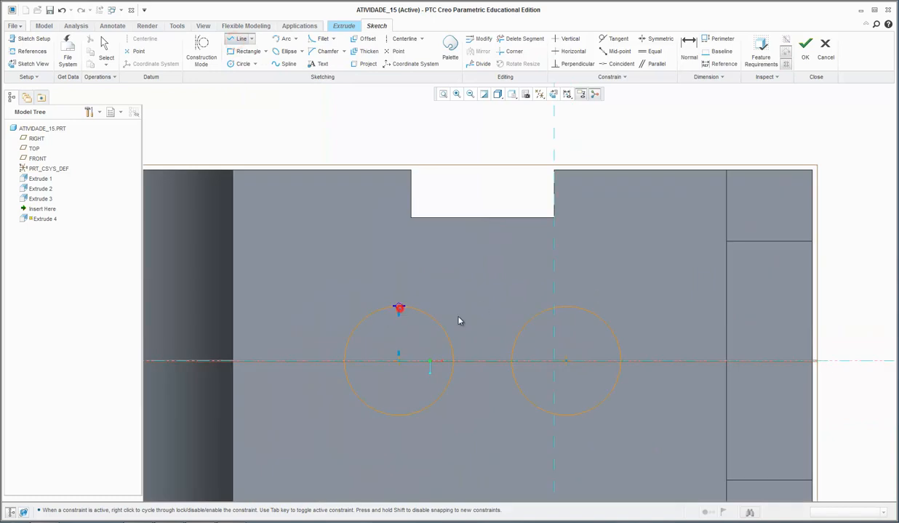
click(567, 308)
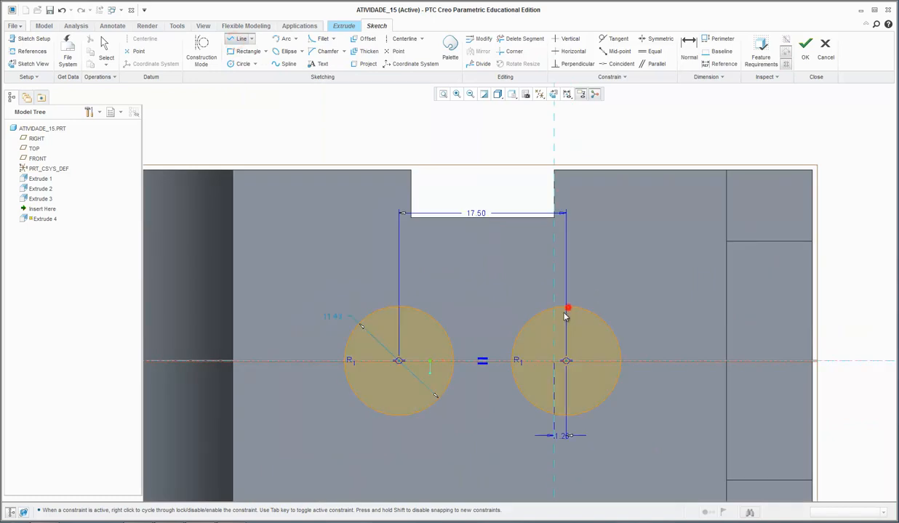
middle_click(563, 315)
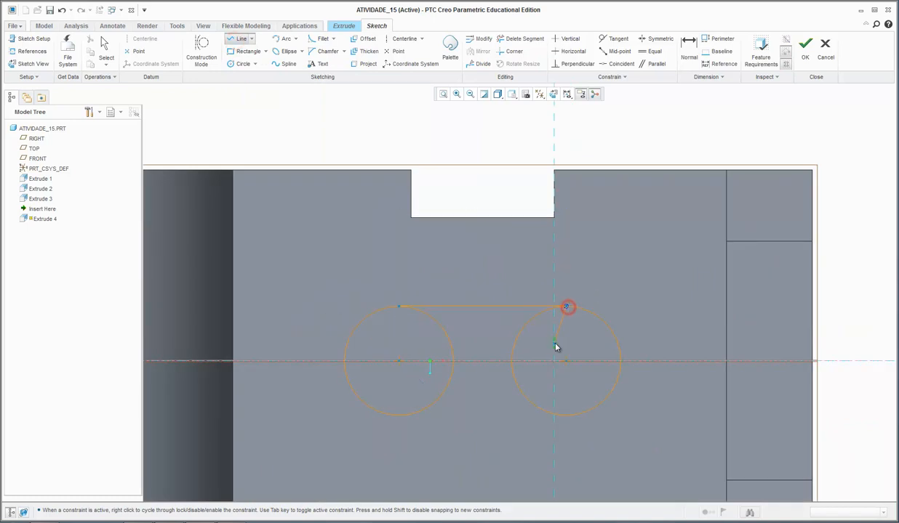
click(398, 416)
click(567, 416)
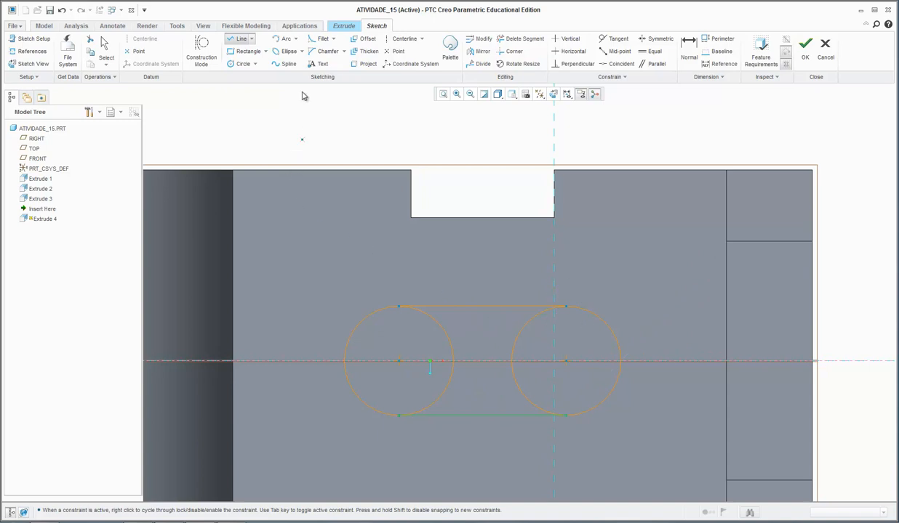
Trim the inner arcs of both circles, including the short leftover piece by the reference line, to leave a slot outline
click(521, 43)
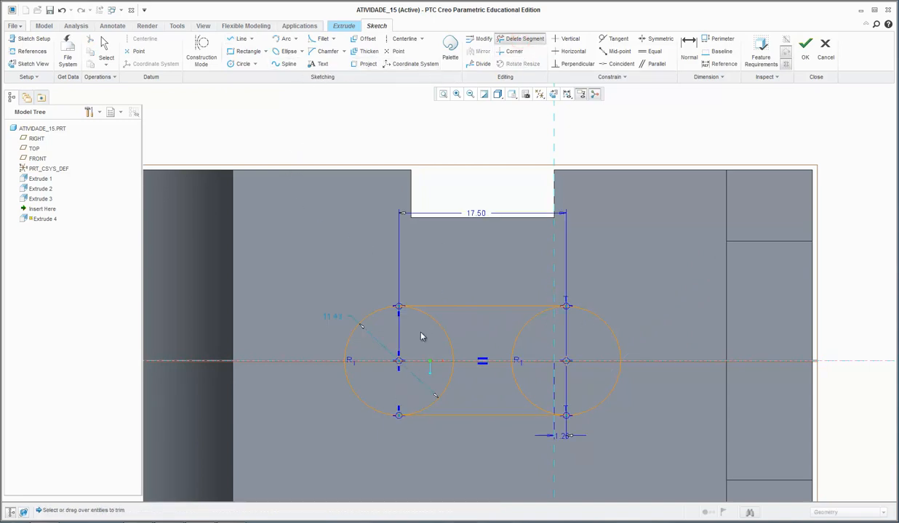
drag(420, 332, 564, 334)
mouse_move(507, 389)
mouse_down()
mouse_move(533, 387)
mouse_move(497, 392)
mouse_up()
click(410, 332)
drag(419, 338, 412, 341)
scroll(556, 315, up, 5)
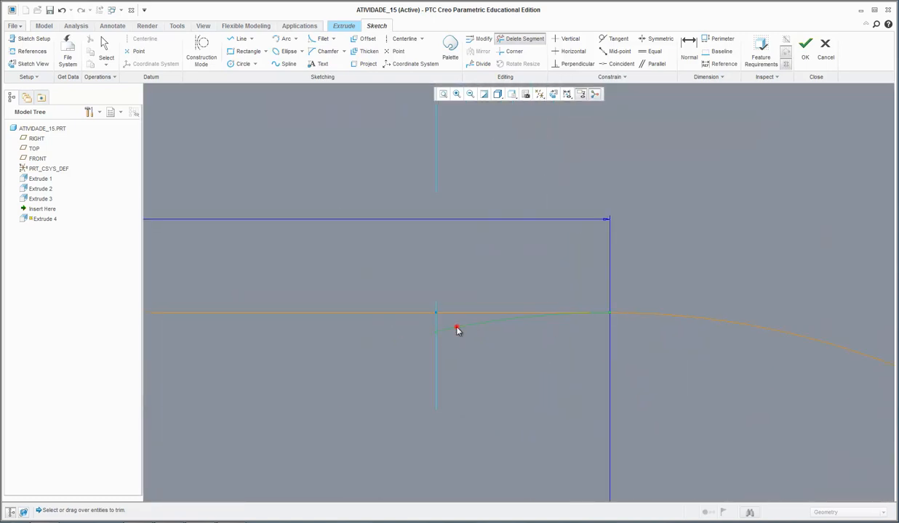
click(457, 330)
scroll(487, 336, down, 5)
scroll(486, 342, down, 4)
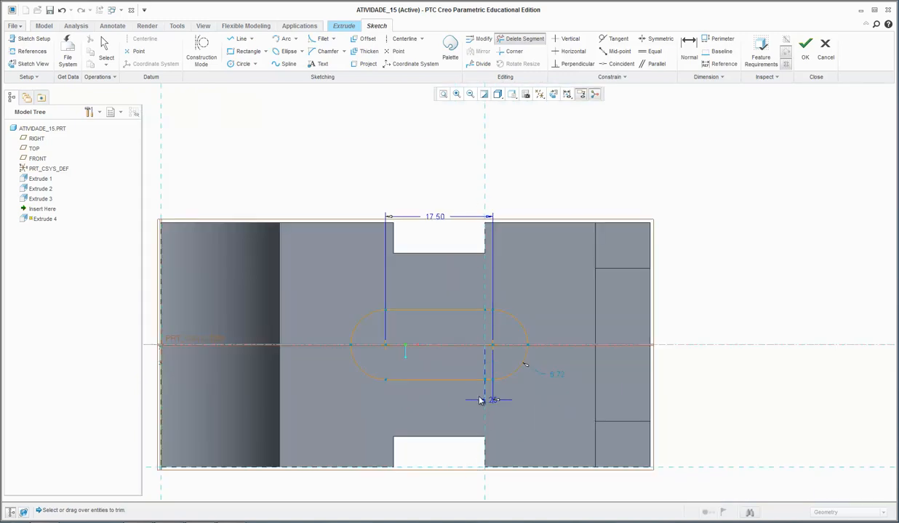
Trim the short leftover segment beside the reference line on the slot's lower edge and finish the slot sketch
scroll(481, 403, down, 5)
scroll(492, 407, up, 10)
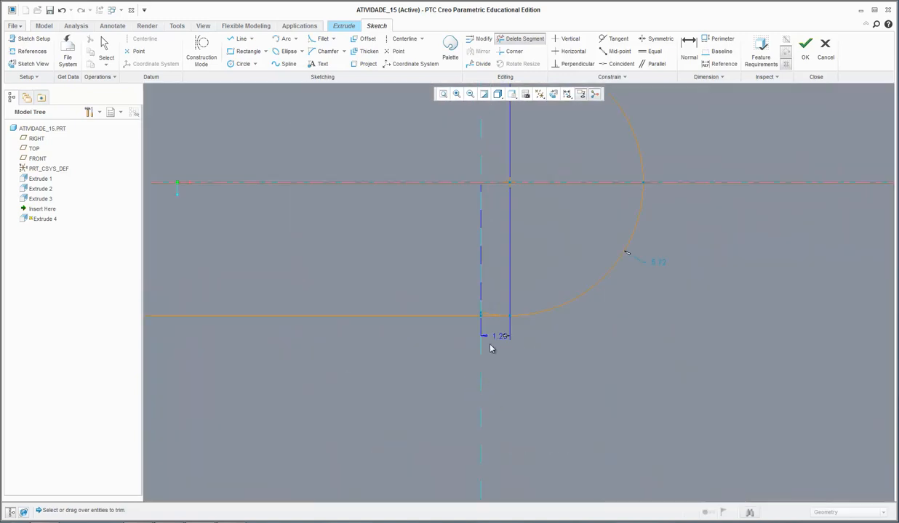
scroll(490, 348, up, 3)
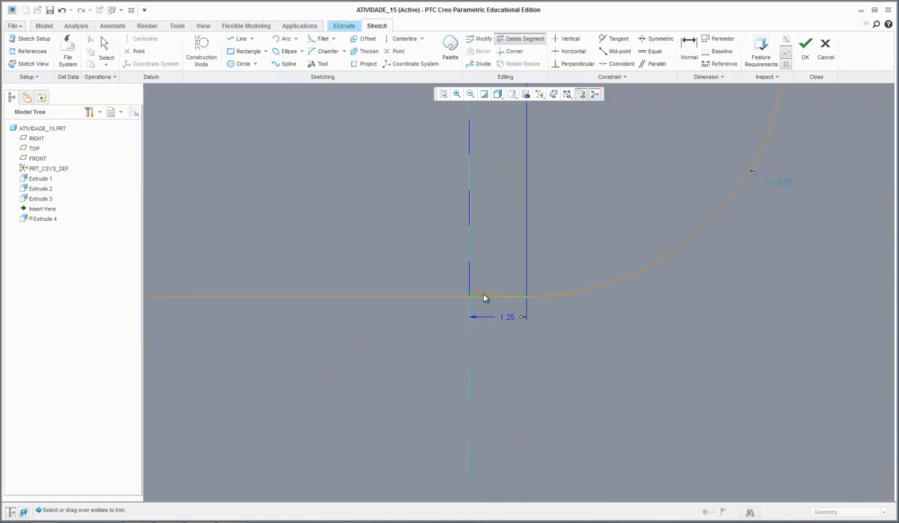
drag(482, 295, 481, 331)
scroll(494, 356, down, 5)
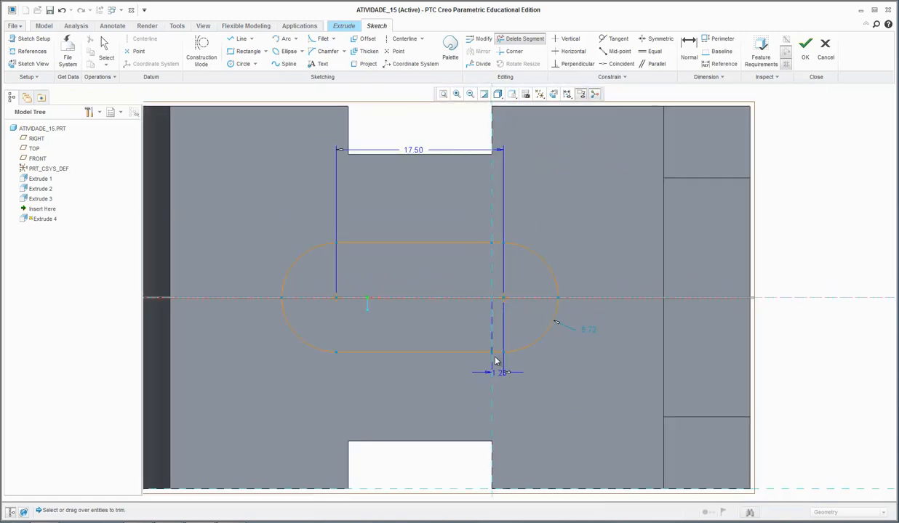
scroll(492, 362, down, 2)
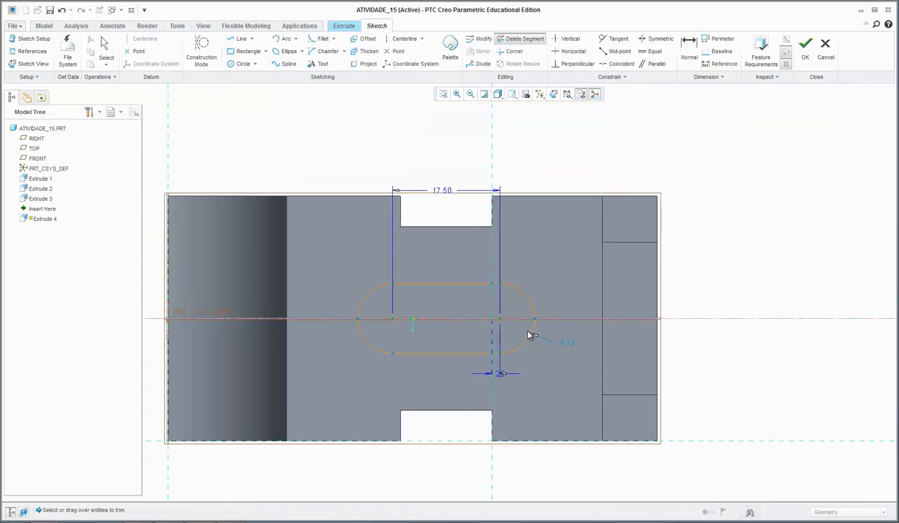
click(805, 45)
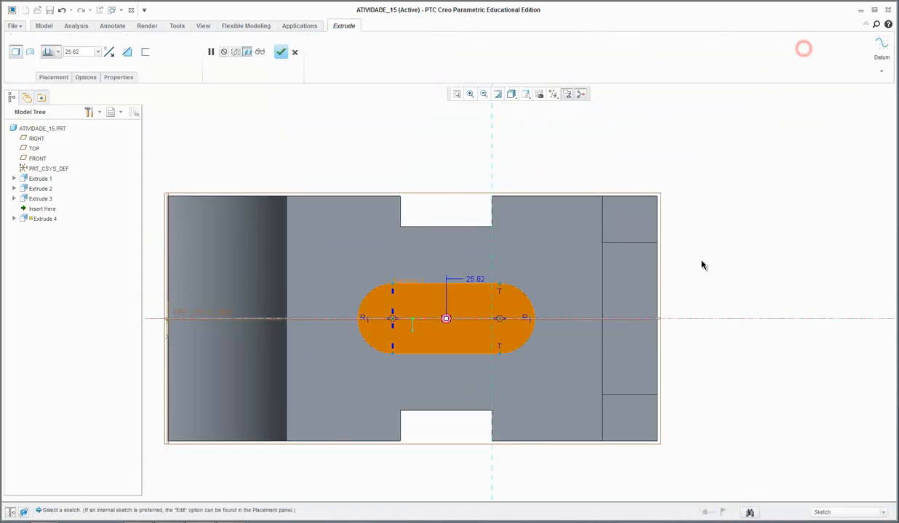
Cut the slot profile through the arm as a material-removing extrude, ending at the arm's selected underside face
mouse_move(705, 203)
middle_down()
mouse_move(732, 185)
mouse_move(717, 214)
mouse_move(698, 203)
middle_up()
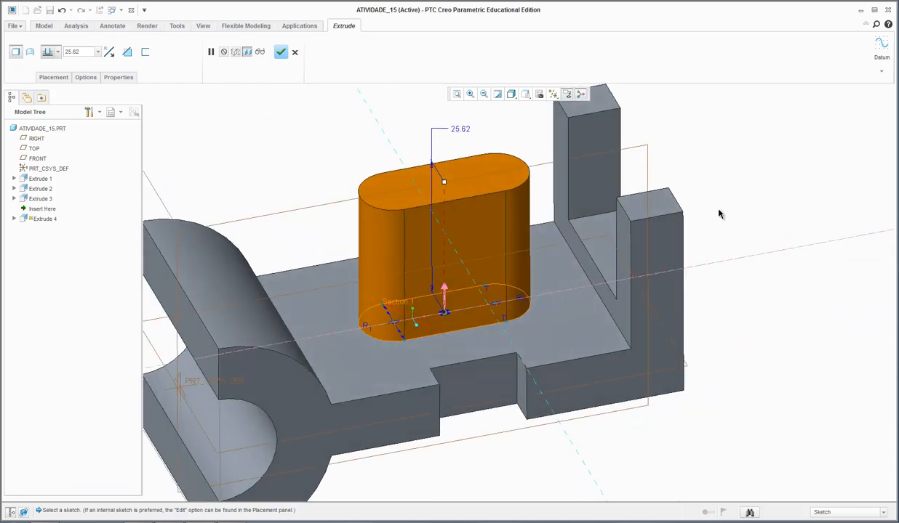
click(127, 52)
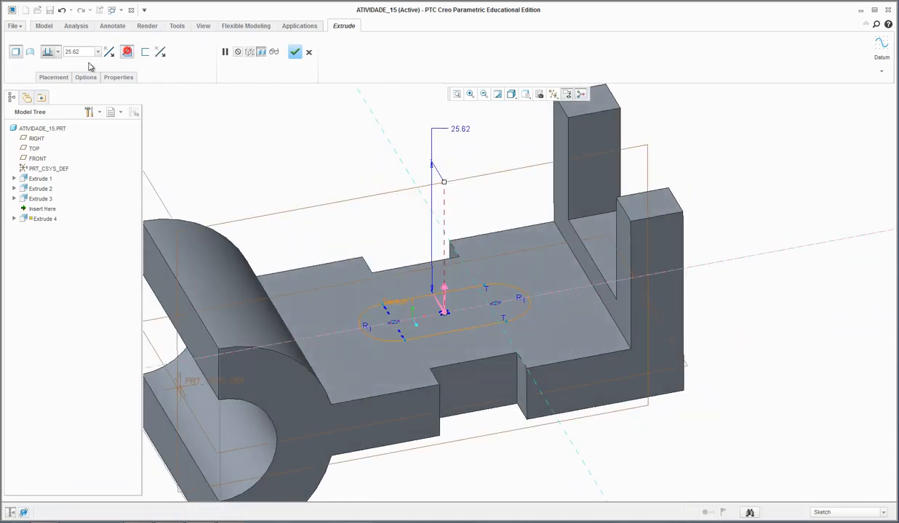
click(48, 51)
click(47, 137)
middle_drag(551, 309, 549, 251)
click(558, 355)
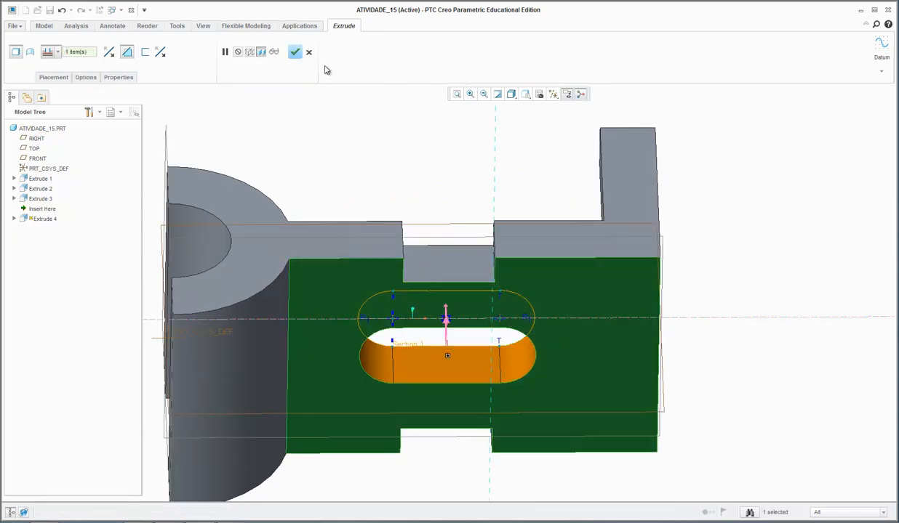
click(294, 52)
Examine the slotted part from several angles and consult the drawing for the fillet radii
middle_drag(411, 160, 449, 231)
middle_drag(485, 259, 360, 293)
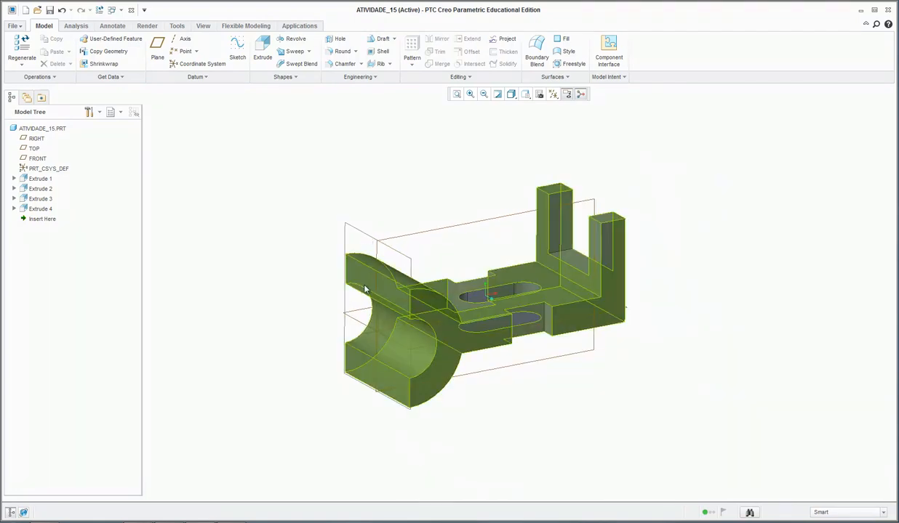
scroll(433, 193, up, 3)
scroll(433, 193, down, 2)
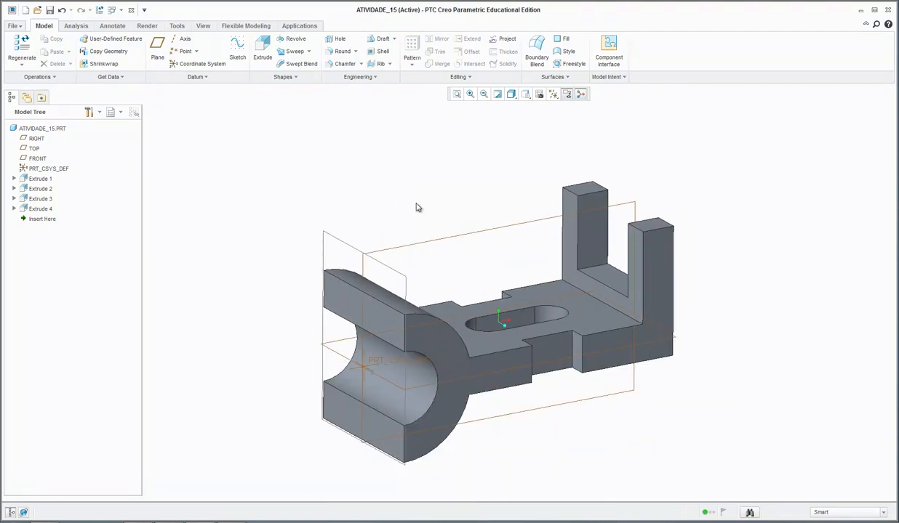
mouse_move(427, 205)
middle_down()
mouse_move(381, 205)
mouse_move(436, 201)
mouse_move(398, 198)
middle_up()
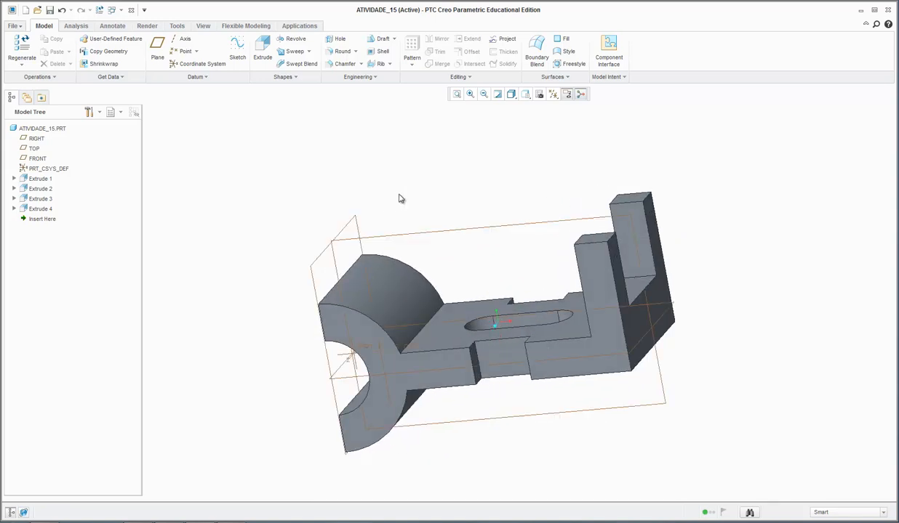
key(alt+Tab)
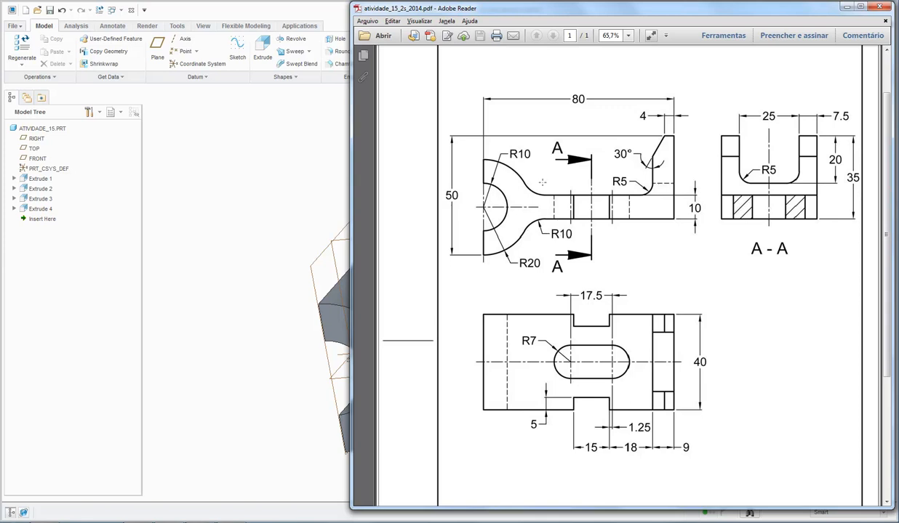
key(alt+Tab)
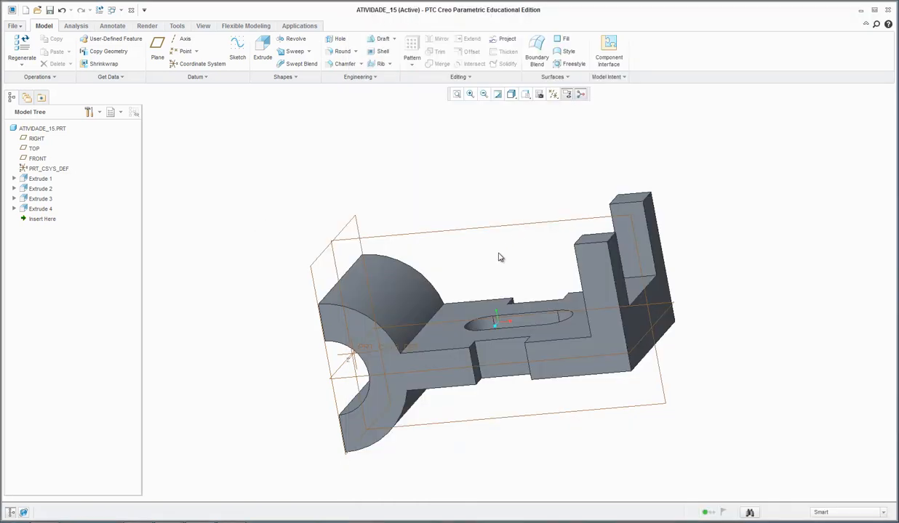
Round the upper and lower edges where the arm meets the half cylinder with a 10 mm radius
click(343, 53)
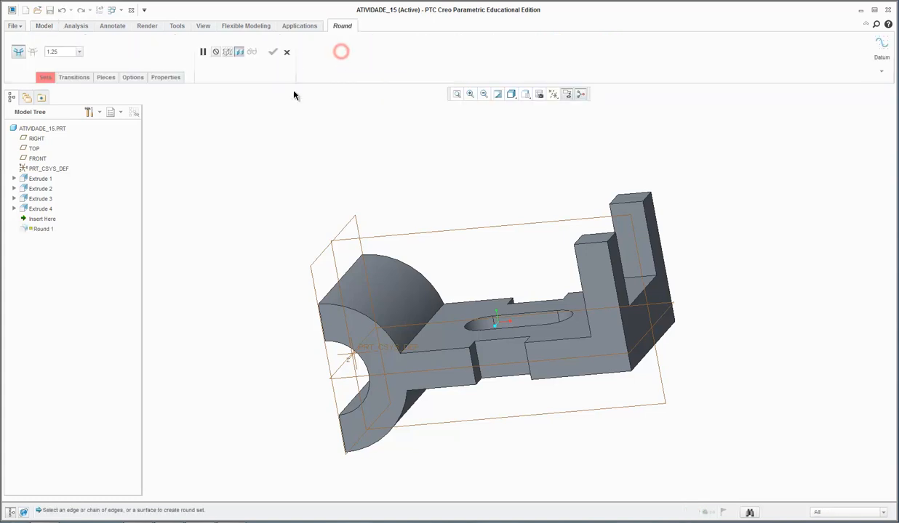
double_click(63, 50)
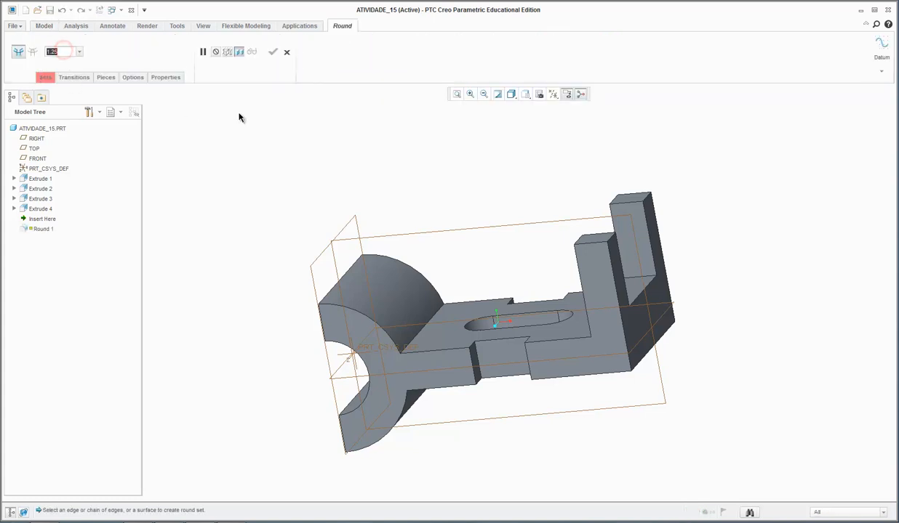
text(10)
key(Return)
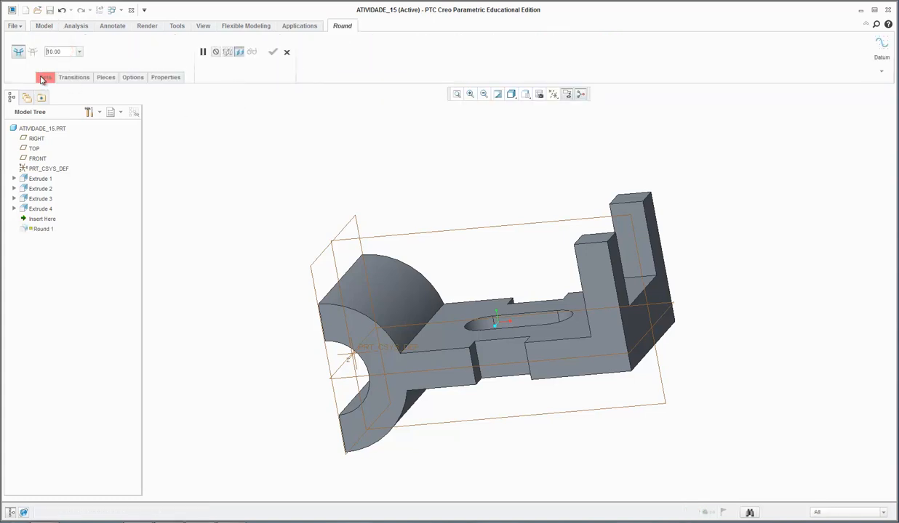
click(44, 77)
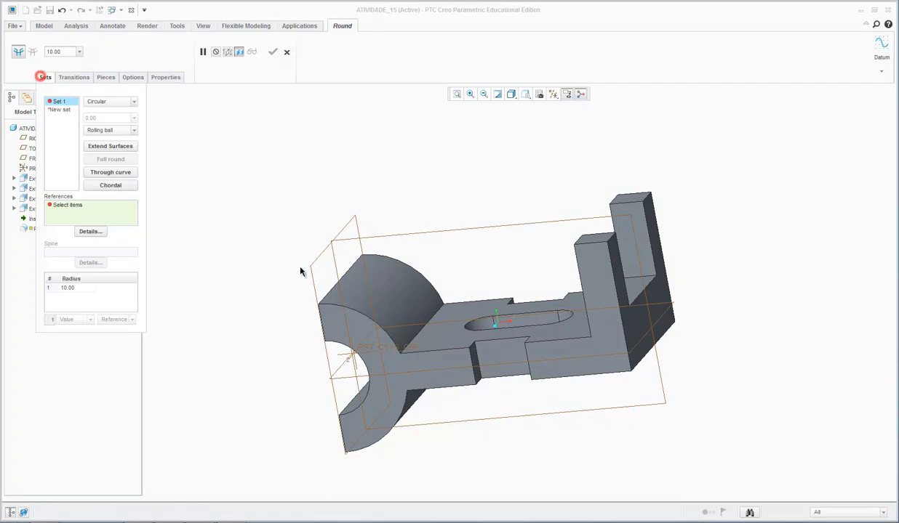
click(423, 334)
middle_drag(434, 479, 429, 383)
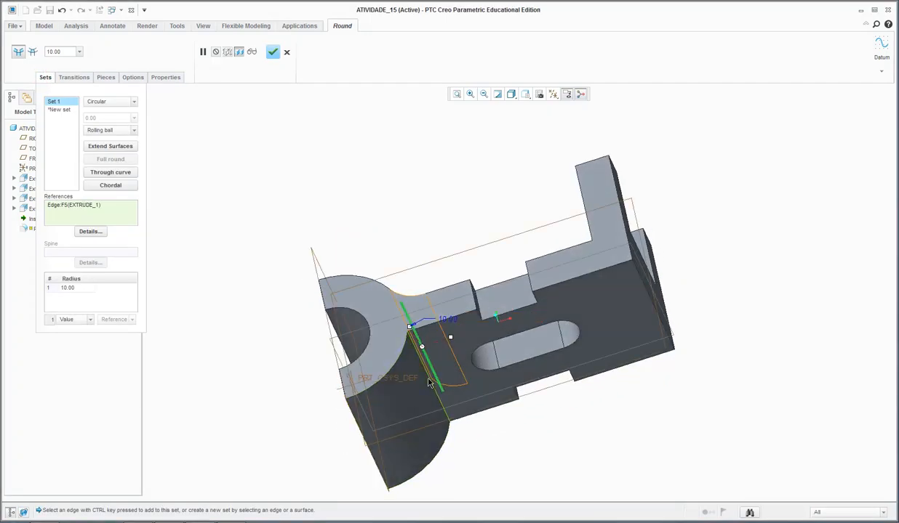
click(429, 383)
middle_drag(469, 161, 487, 217)
click(273, 51)
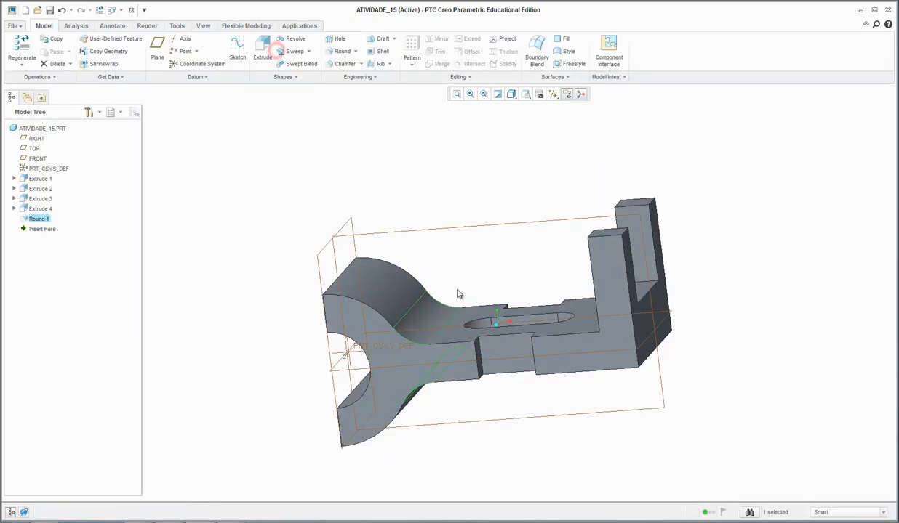
Check the drawing and round the inner edge between the arm's upper face and the upright with a 5 mm radius
key(alt+Tab)
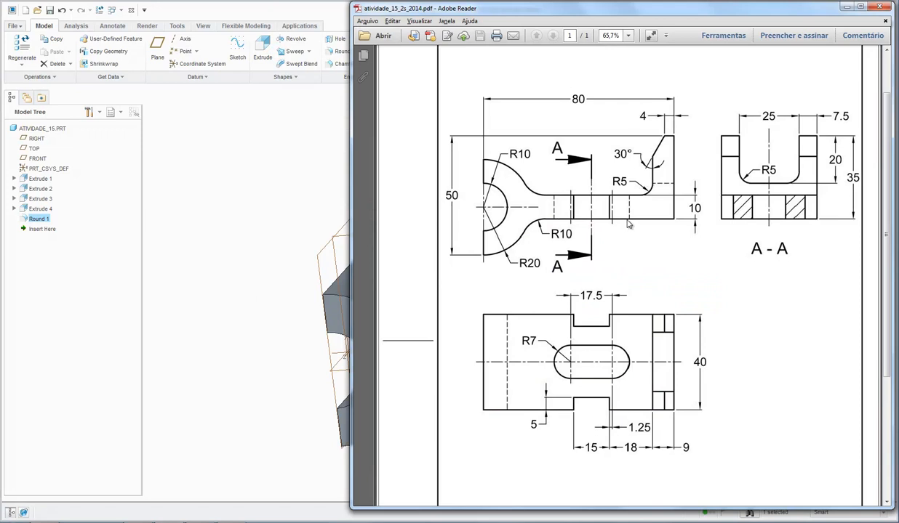
key(alt+Tab)
middle_drag(447, 192, 474, 193)
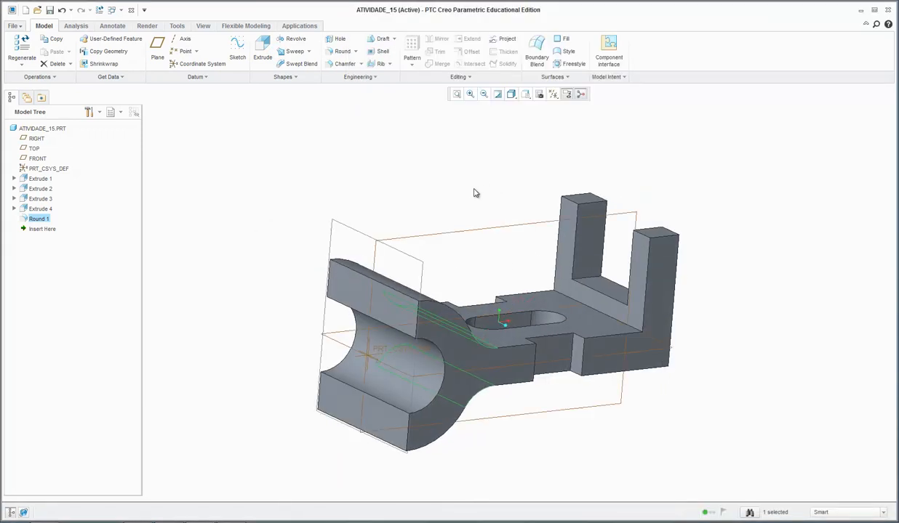
click(331, 52)
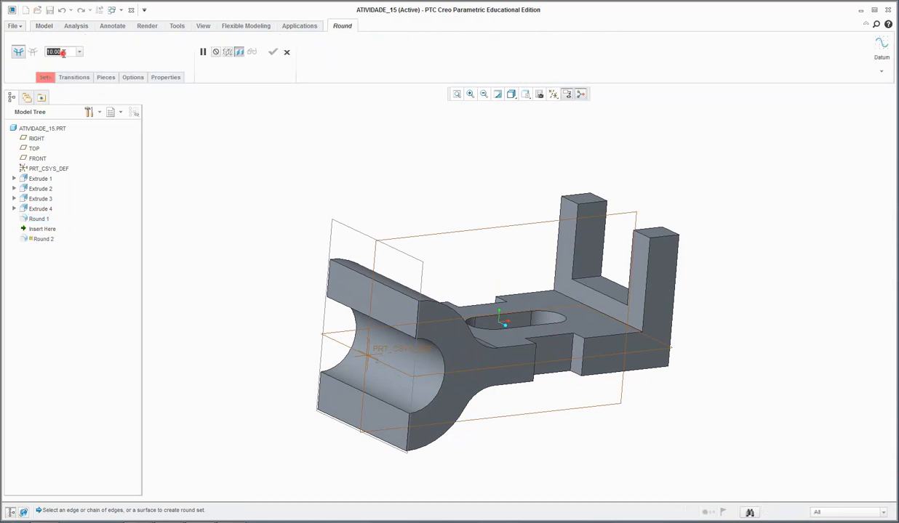
text(5)
key(Return)
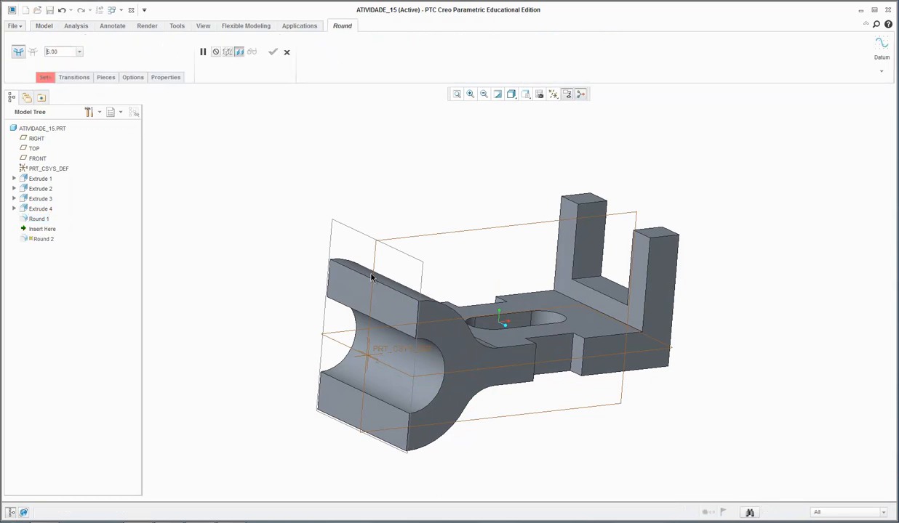
click(45, 78)
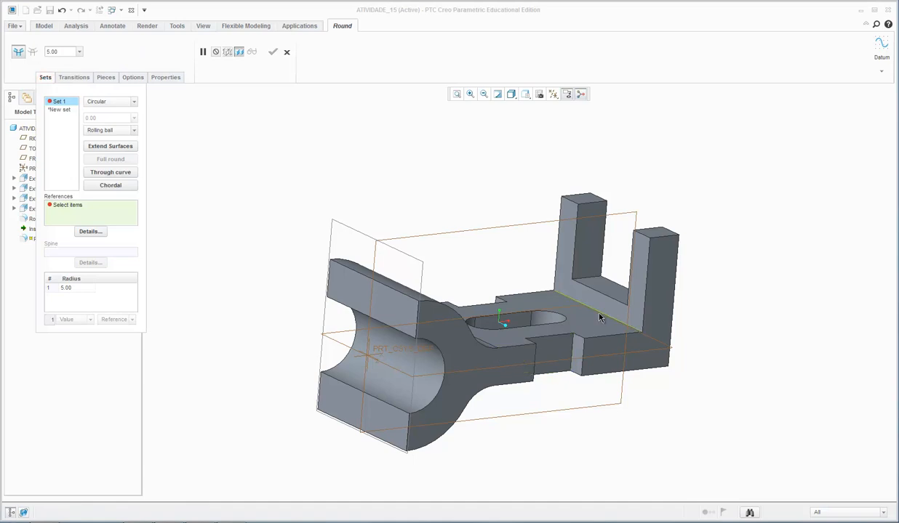
click(578, 301)
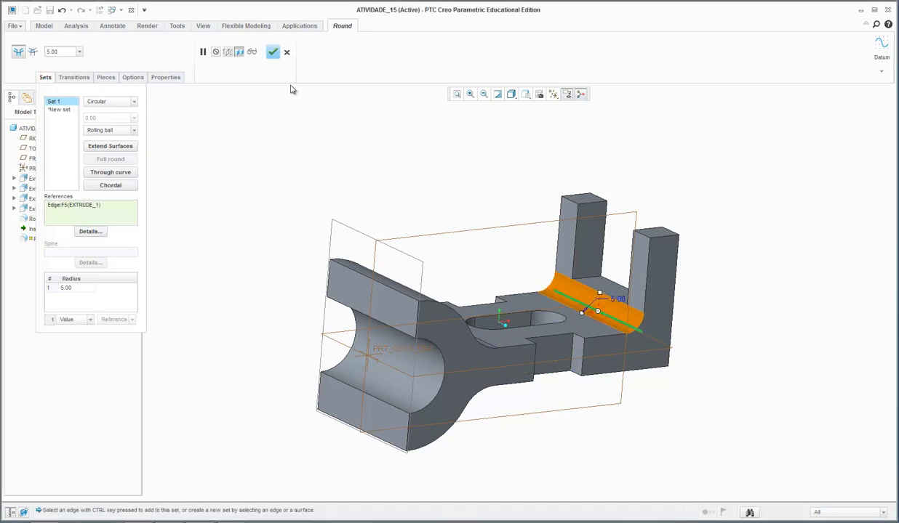
click(272, 52)
click(364, 166)
mouse_move(353, 167)
middle_down()
mouse_move(331, 165)
mouse_move(367, 169)
middle_up()
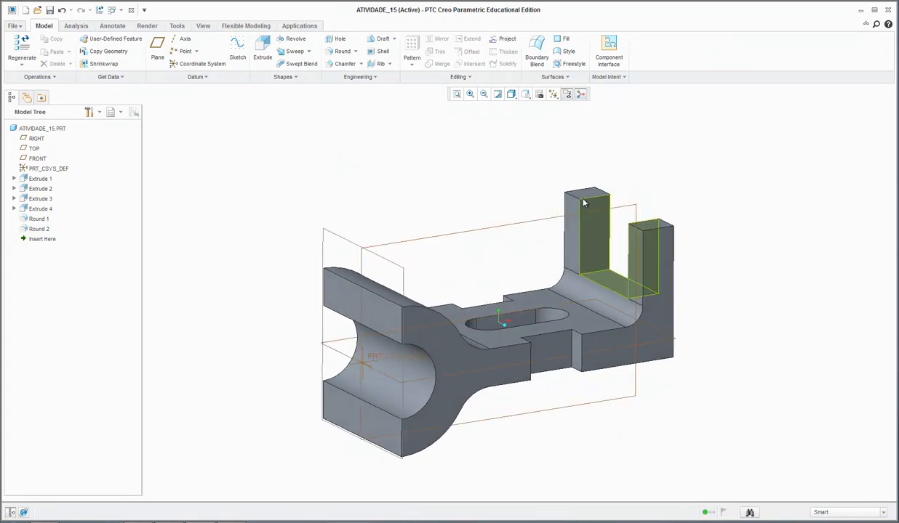
Check the prong chamfer in the drawing and begin an edge chamfer on the nearer prong's top edge facing the half cylinder
key(alt+Tab)
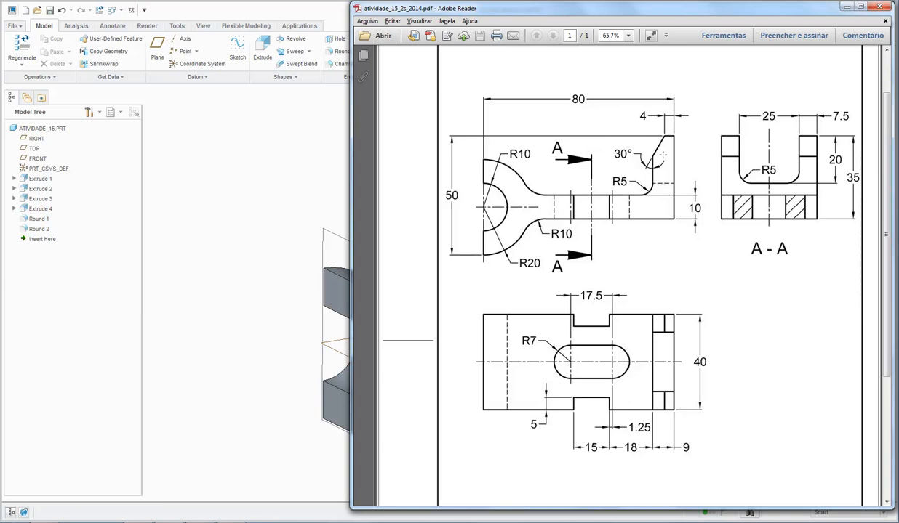
key(alt+Tab)
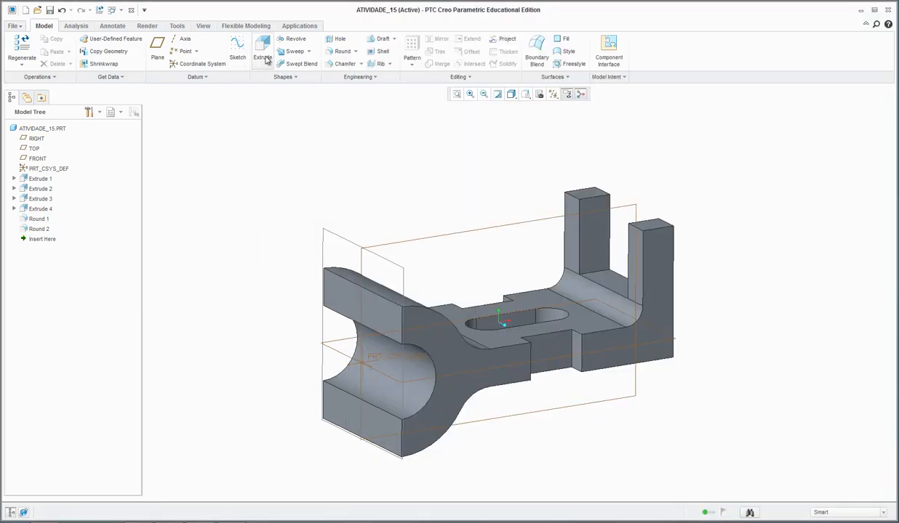
click(339, 67)
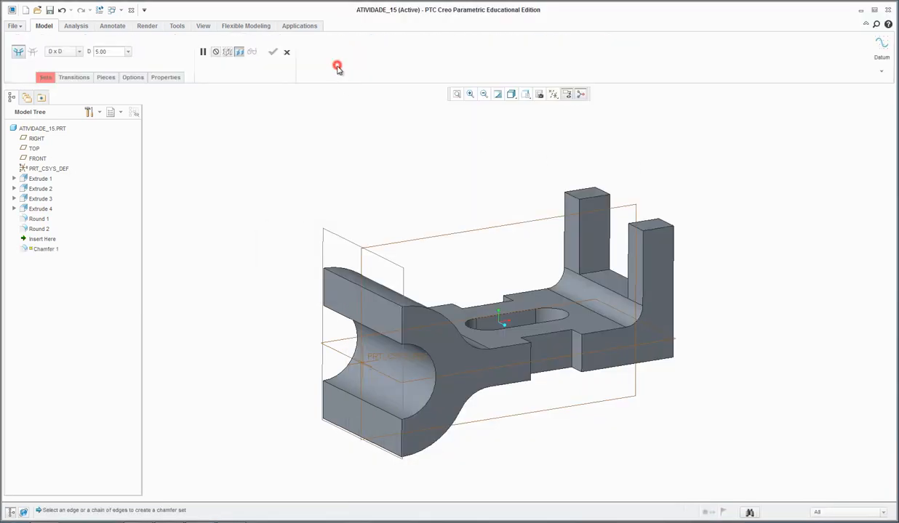
click(48, 78)
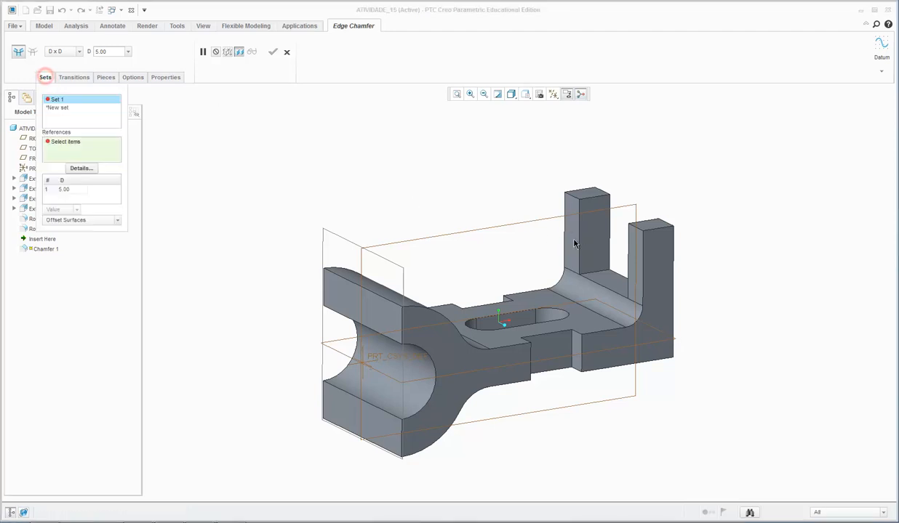
click(636, 235)
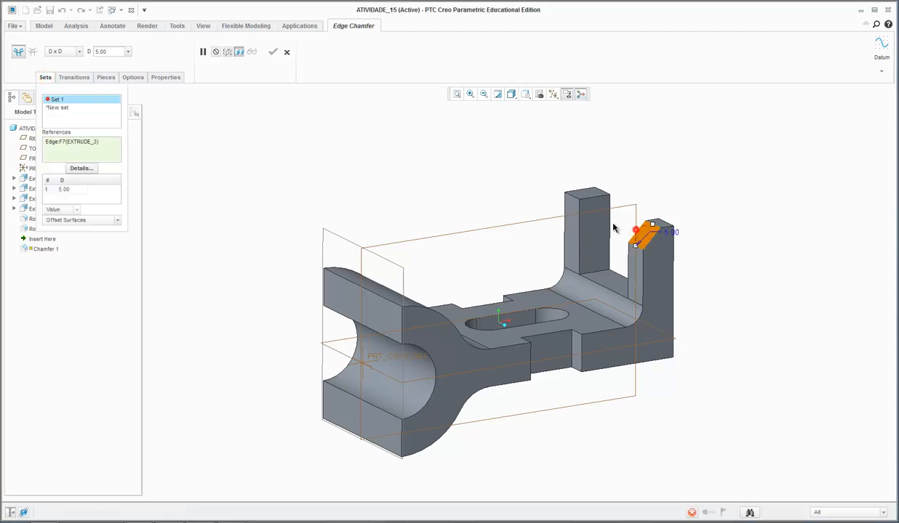
click(558, 198)
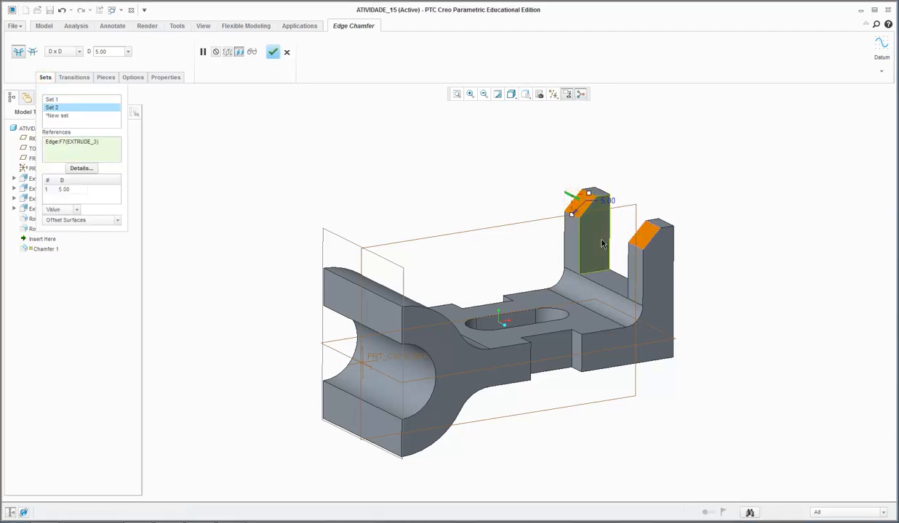
key(ctrl+z)
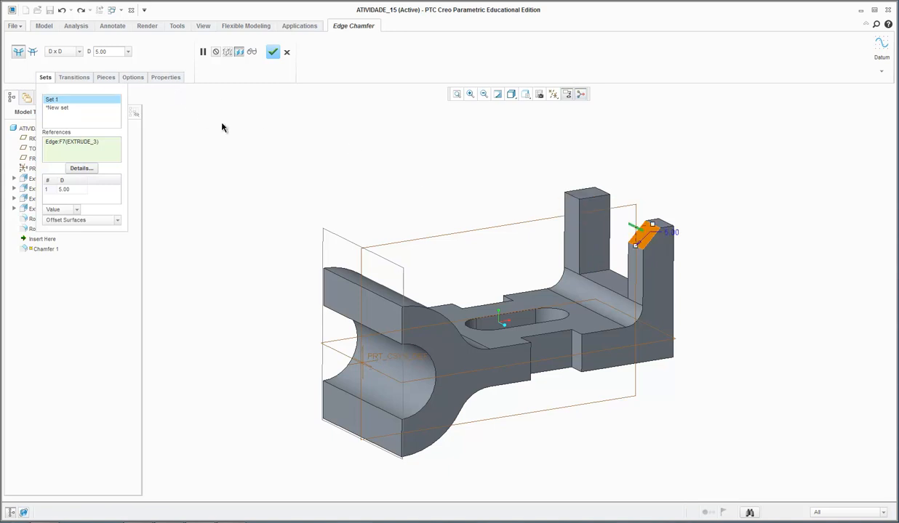
Define the nearer prong's chamfer as Angle x D with 60° and 5 mm, flipped so the distance lies along the top face
click(79, 52)
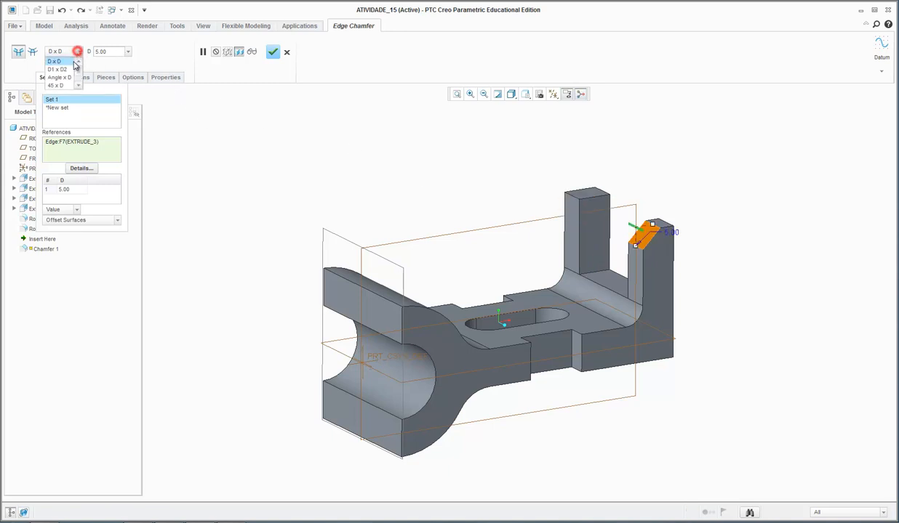
click(69, 76)
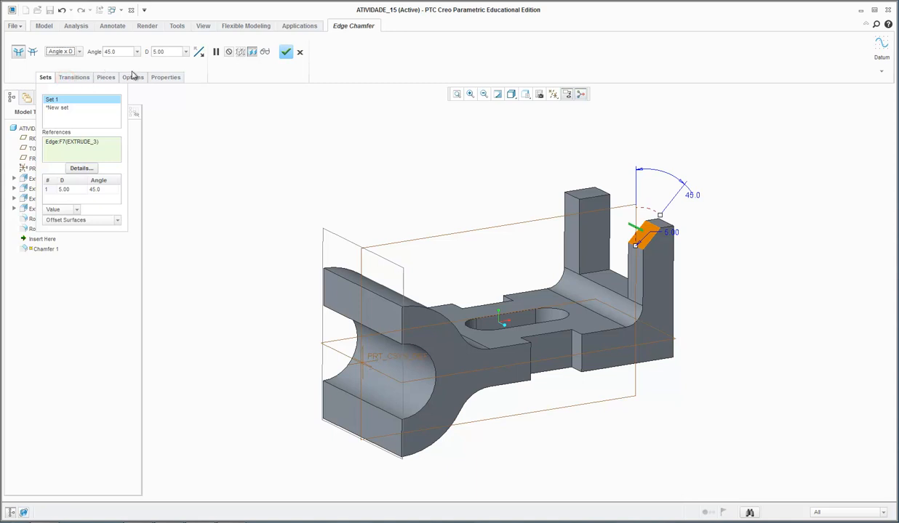
double_click(113, 51)
text(30)
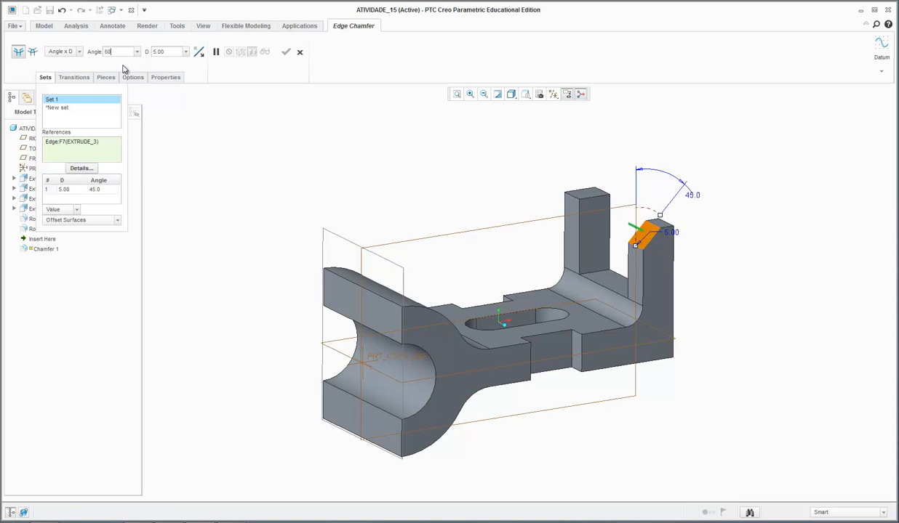
click(164, 51)
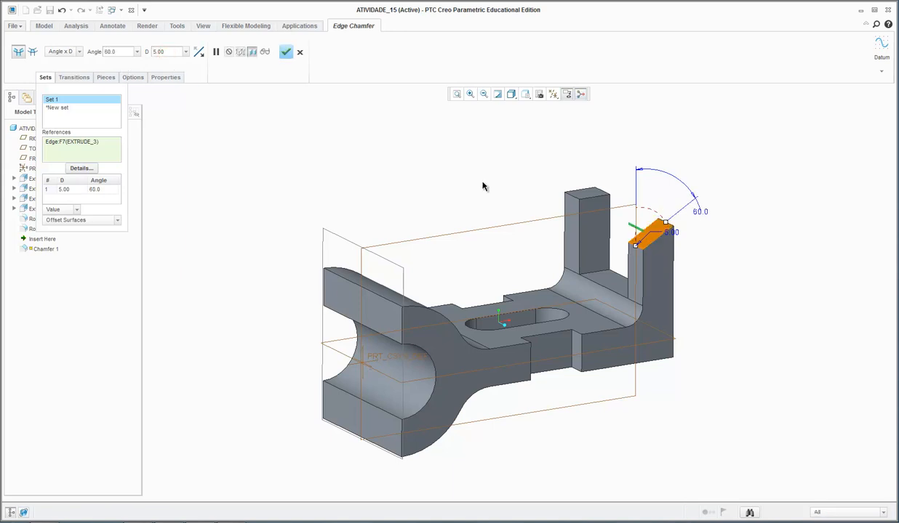
click(197, 53)
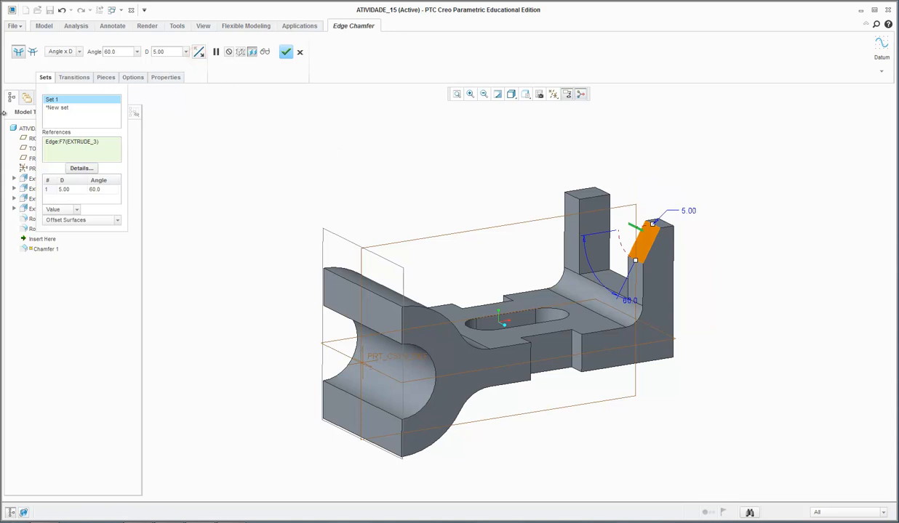
Add the same 60° by 5 mm chamfer to the farther prong's matching top edge, flip its direction and complete the feature
click(564, 196)
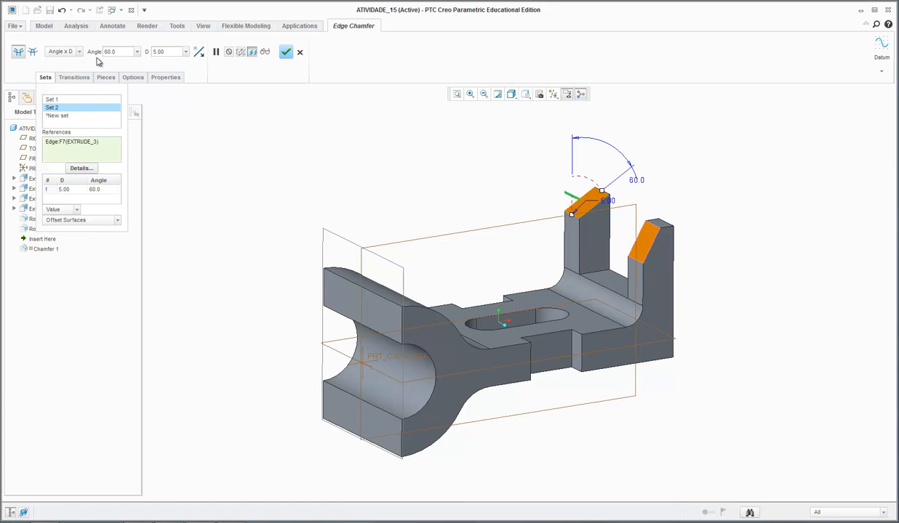
click(198, 52)
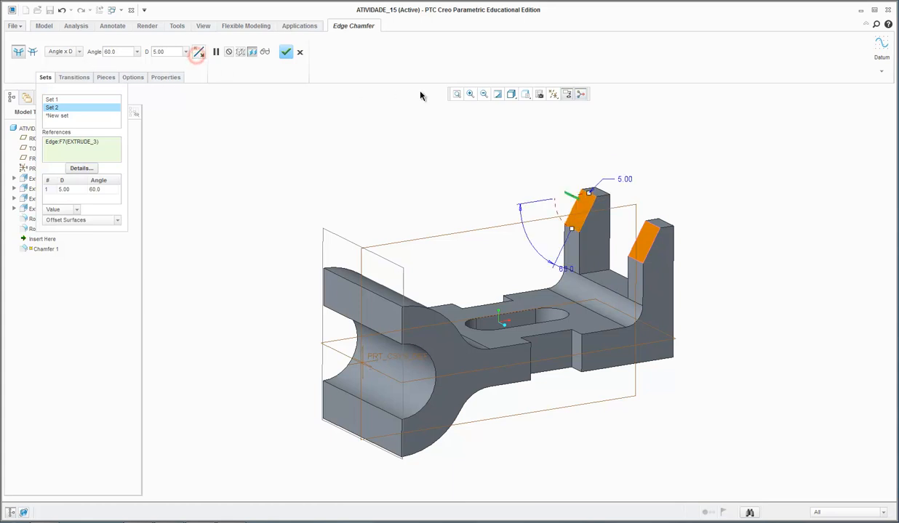
click(285, 52)
click(339, 203)
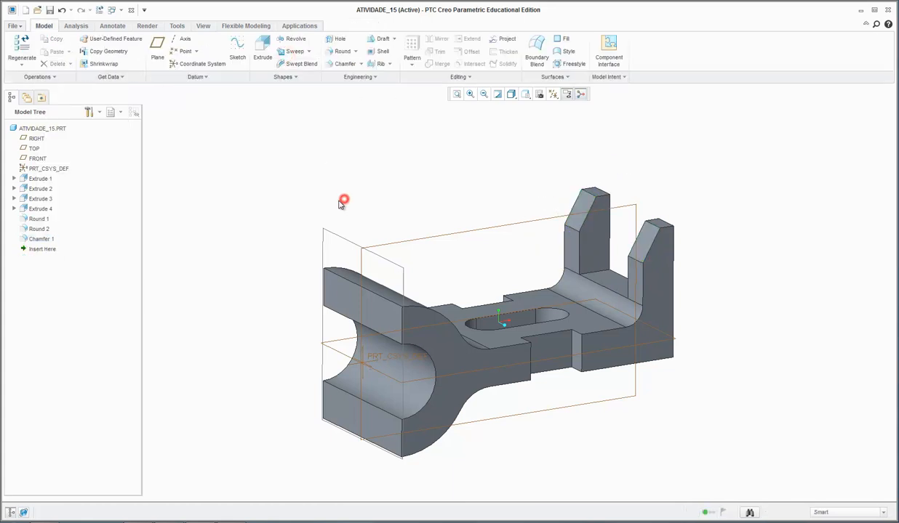
Check the drawing and round both bottom corners of the gap between the prongs with a 5 mm radius
mouse_move(339, 203)
middle_down()
mouse_move(295, 185)
mouse_move(355, 203)
mouse_move(331, 200)
middle_up()
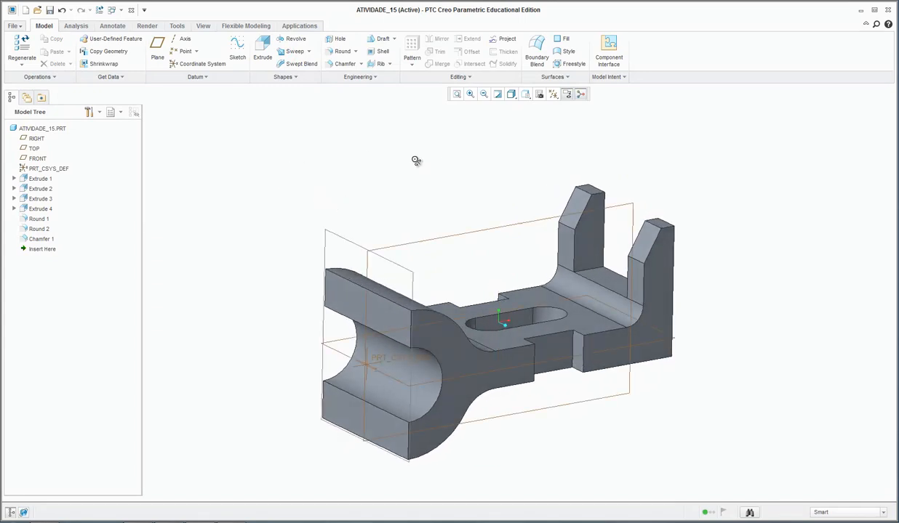
mouse_move(416, 161)
middle_down()
mouse_move(407, 187)
mouse_move(415, 169)
mouse_move(411, 180)
middle_up()
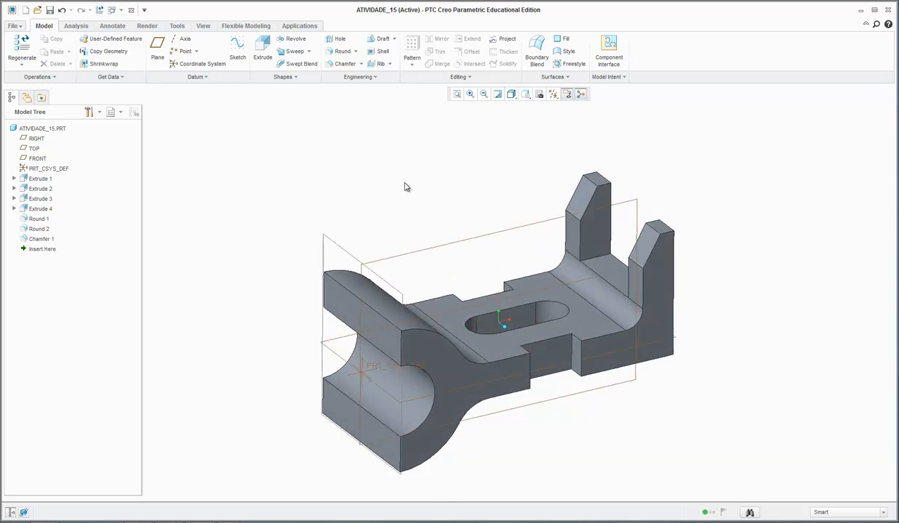
mouse_move(406, 187)
middle_down()
mouse_move(420, 183)
mouse_move(409, 185)
middle_up()
key(alt+Tab)
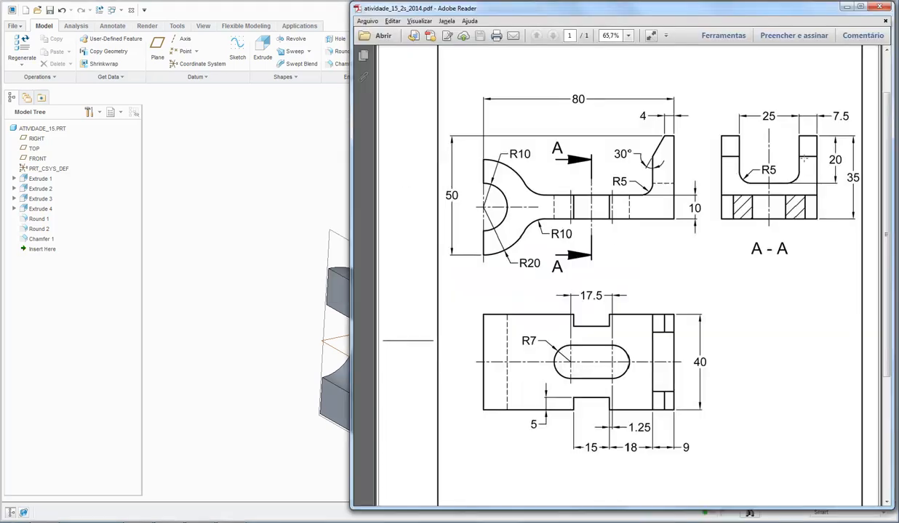
key(alt+Tab)
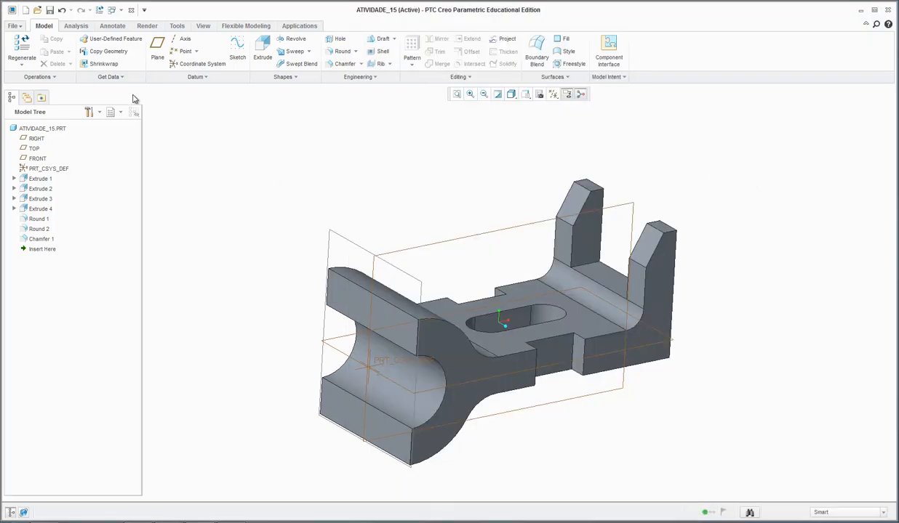
click(342, 50)
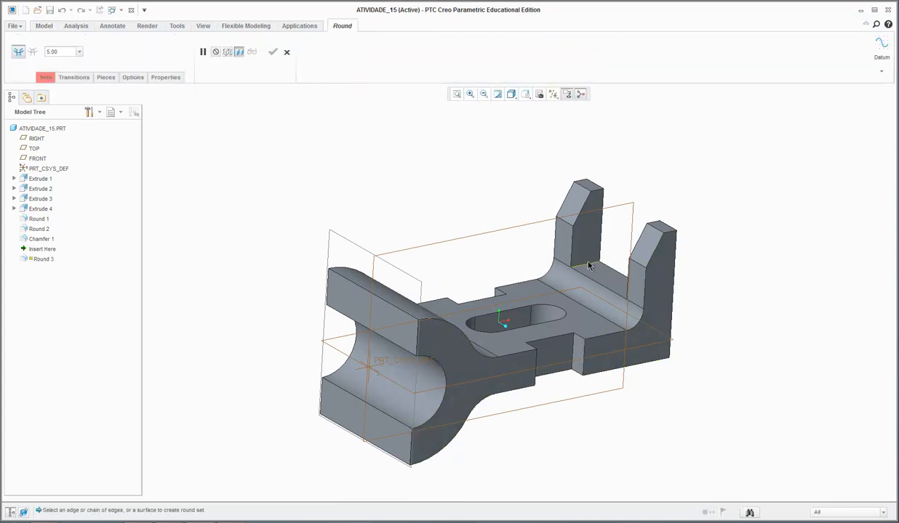
click(586, 261)
middle_drag(421, 234, 482, 227)
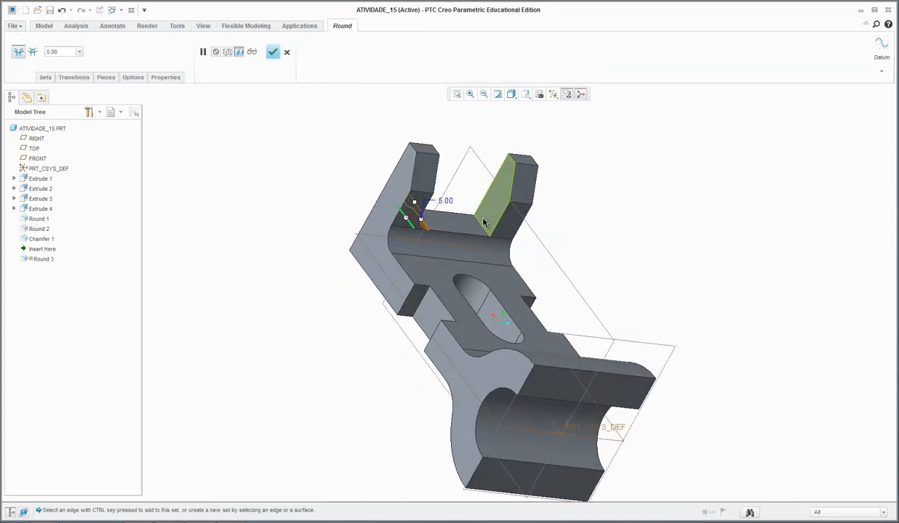
click(482, 228)
middle_drag(313, 234, 249, 225)
click(272, 52)
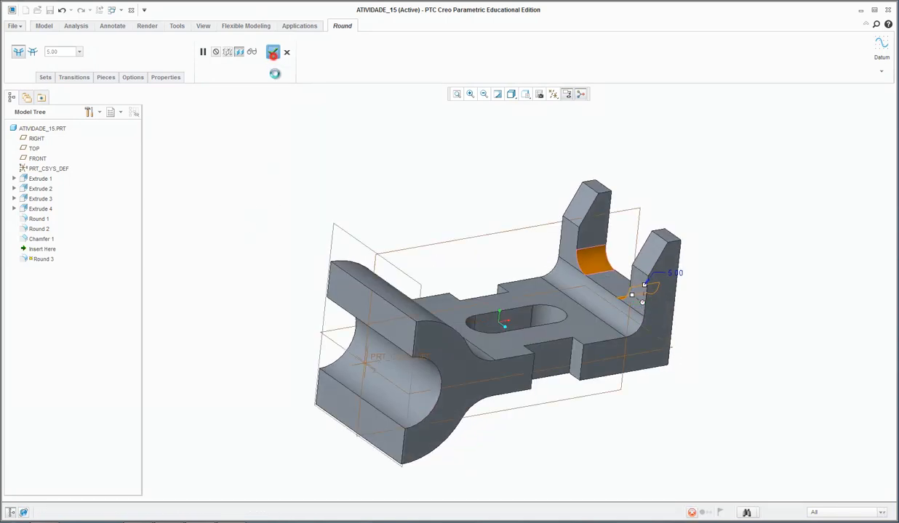
mouse_move(344, 222)
middle_down()
mouse_move(385, 172)
mouse_move(343, 187)
mouse_move(377, 184)
middle_up()
scroll(620, 431, down, 2)
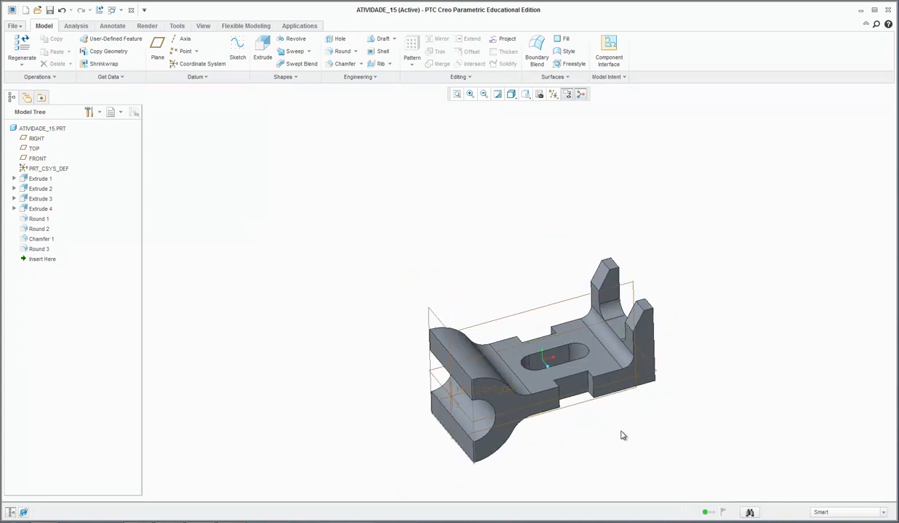
scroll(621, 431, up, 4)
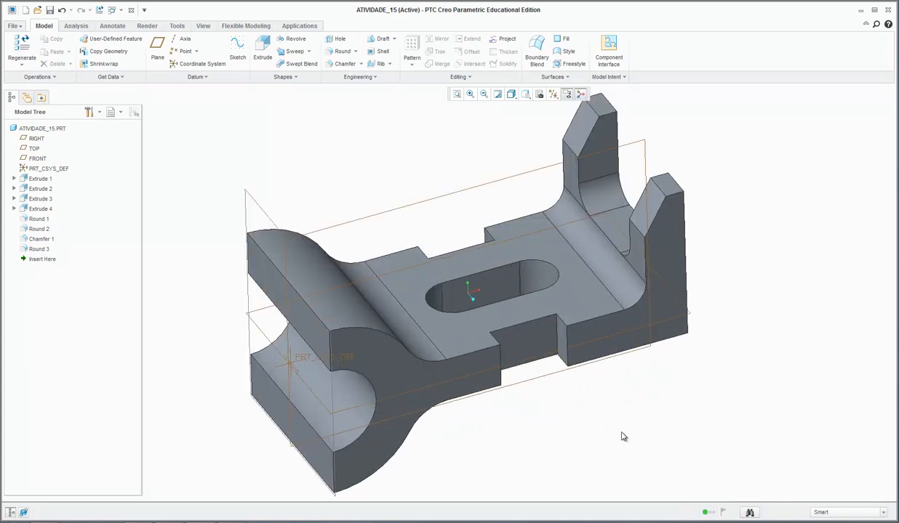
scroll(668, 435, down, 2)
scroll(668, 435, up, 2)
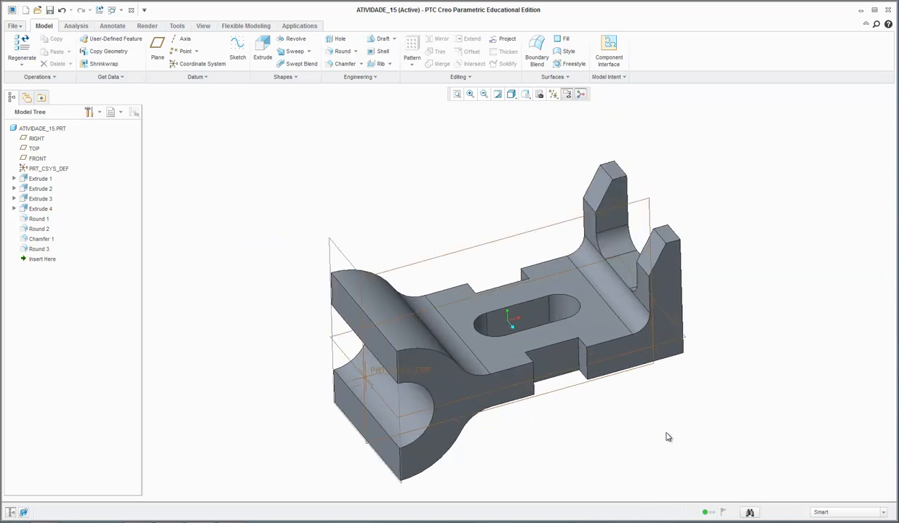